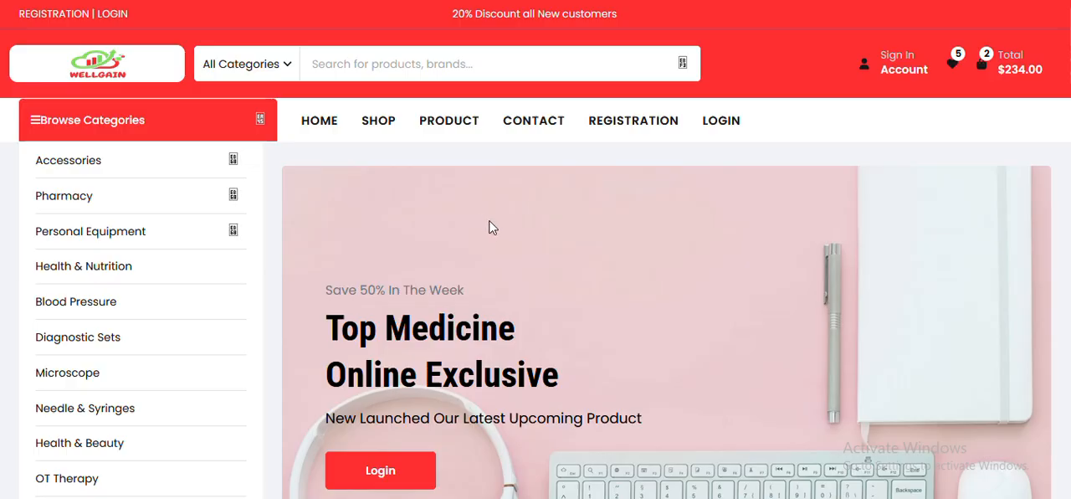
# - Look through the Wellgain home page, from the category list and trending products down to the footer
pyautogui.moveTo(172, 216)
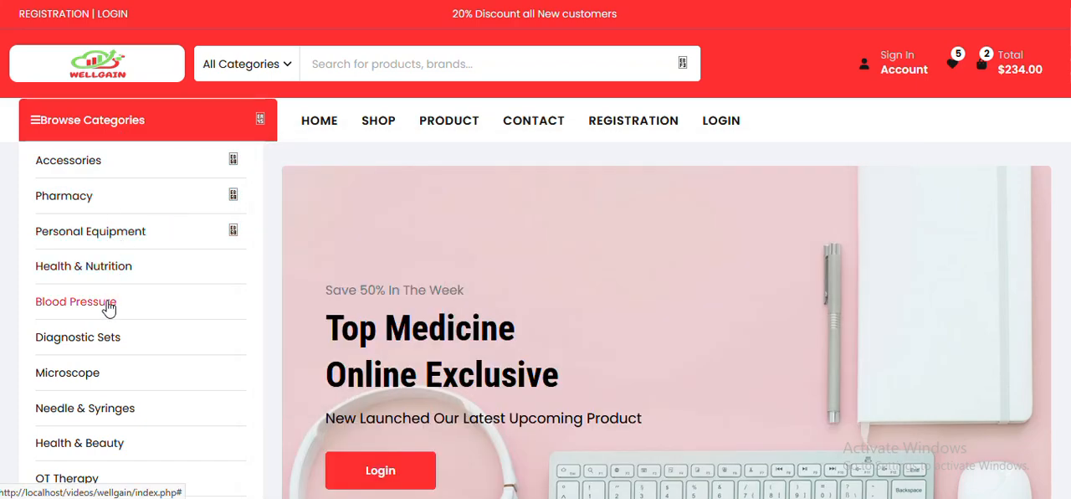
pyautogui.click(321, 135)
pyautogui.scroll(-5, 395, 224)
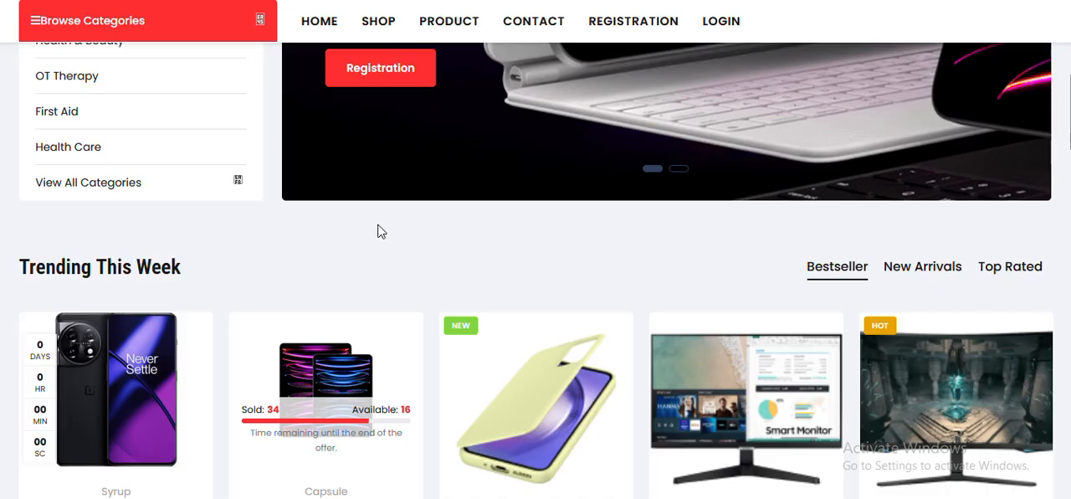
pyautogui.scroll(-2, 377, 231)
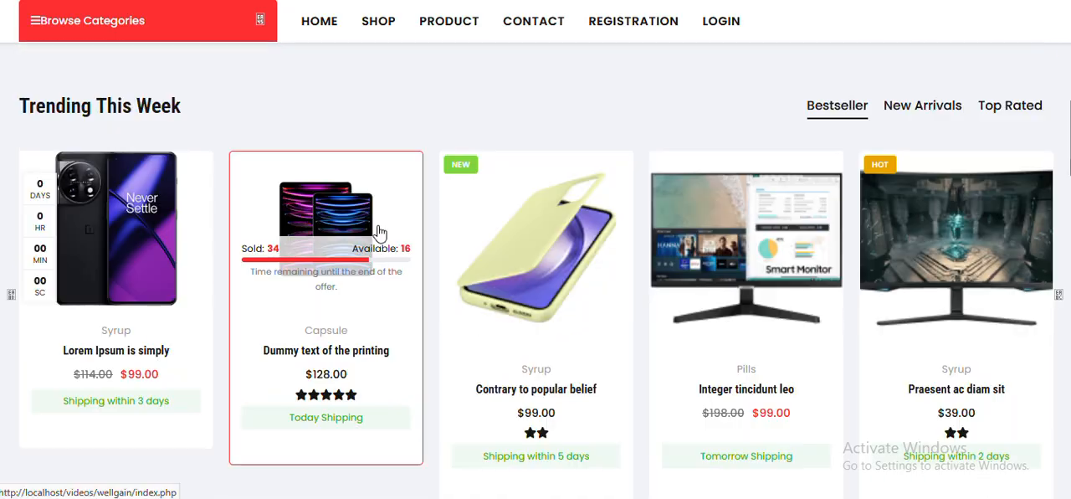
pyautogui.scroll(-5, 378, 231)
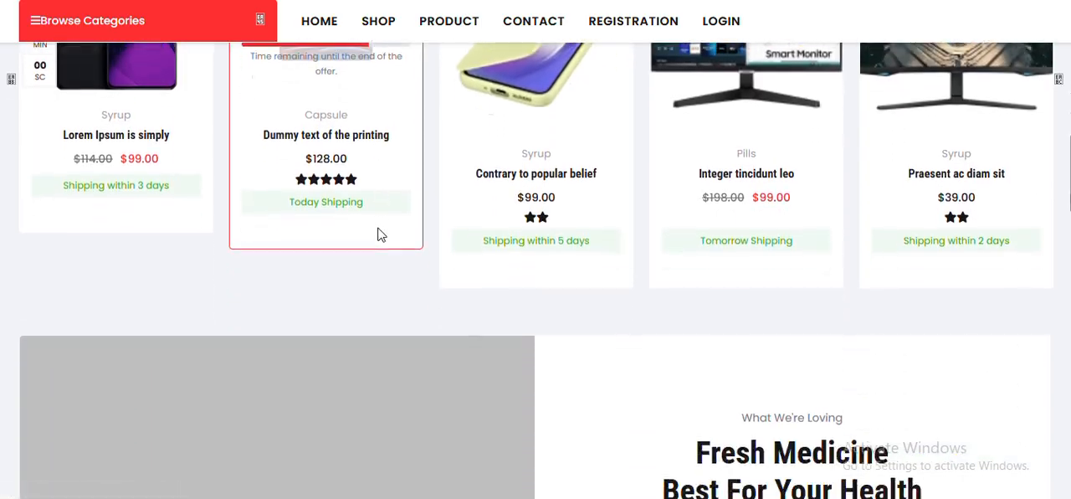
pyautogui.scroll(-5, 377, 230)
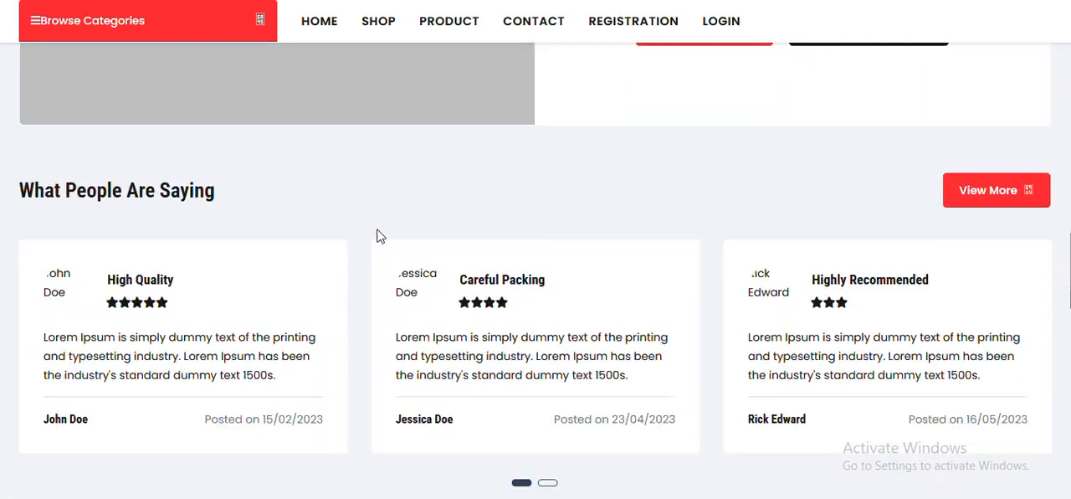
pyautogui.scroll(-10, 376, 235)
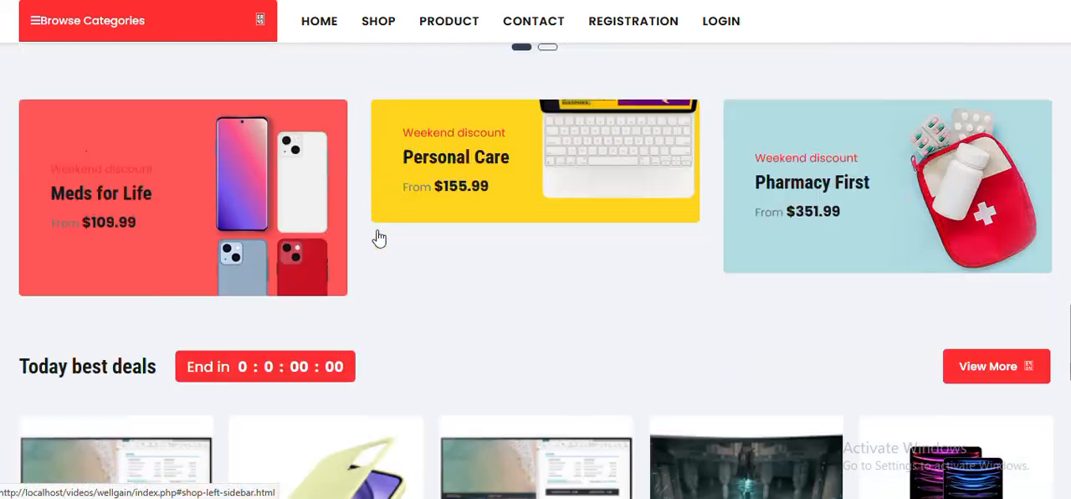
pyautogui.scroll(-4, 377, 234)
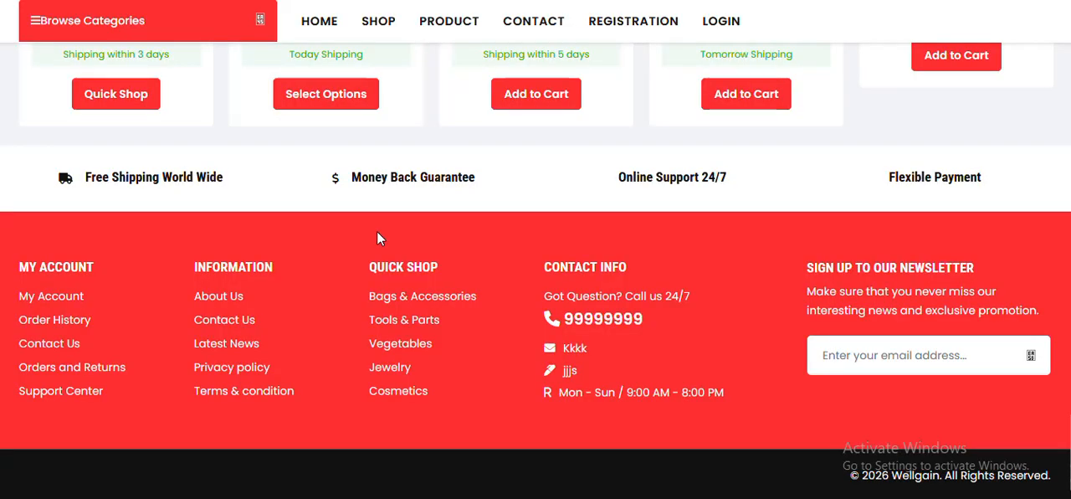
# - Open the Shop page and look through its product collections
pyautogui.scroll(13, 382, 236)
pyautogui.click(384, 38)
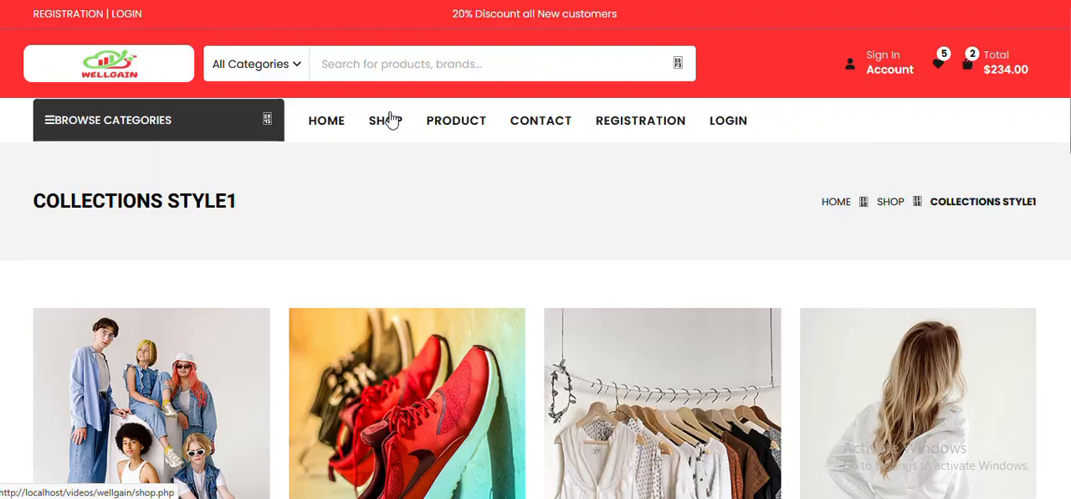
pyautogui.scroll(-1, 399, 212)
pyautogui.scroll(-1, 399, 214)
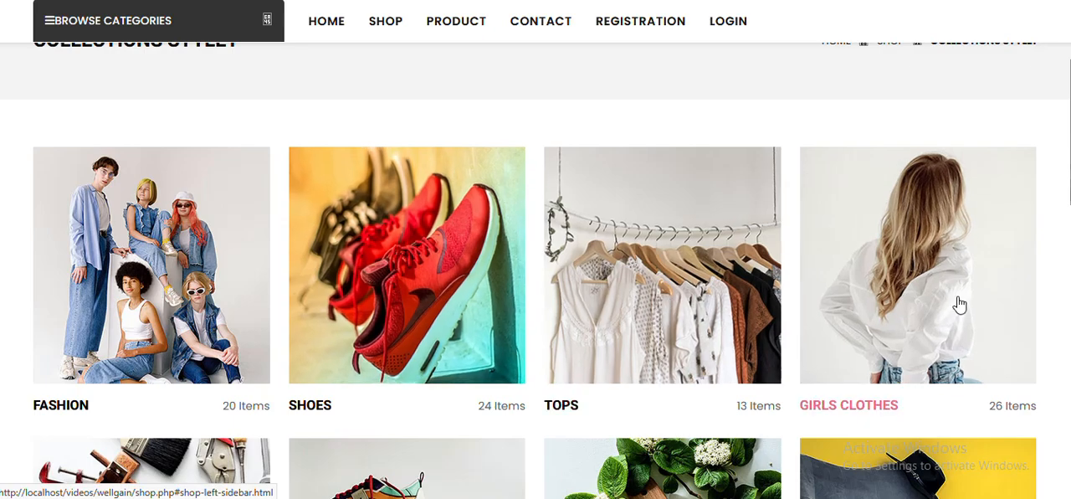
pyautogui.scroll(-2, 956, 306)
pyautogui.scroll(-5, 180, 337)
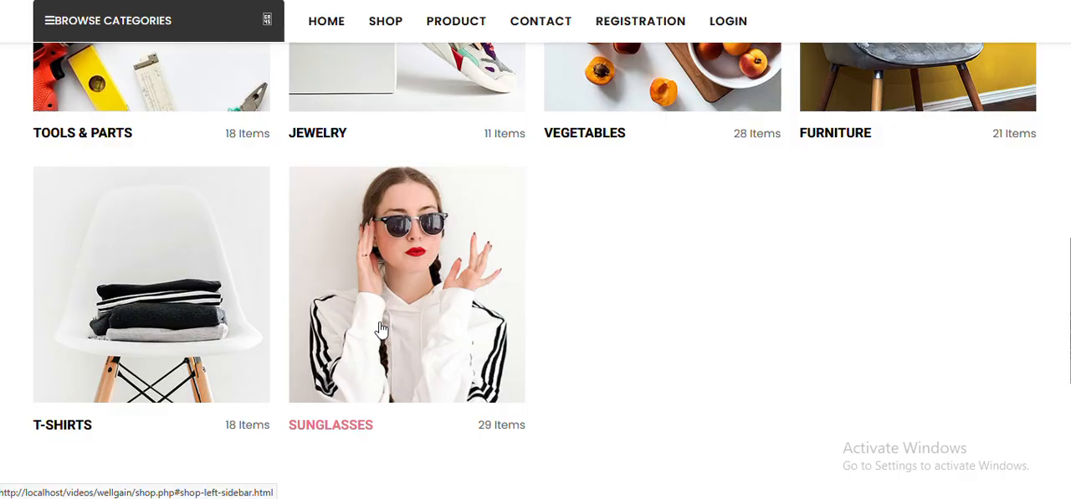
# - Open the Product page and examine its category carousel and product grid
pyautogui.moveTo(455, 19)
pyautogui.scroll(1, 454, 18)
pyautogui.click(455, 19)
pyautogui.moveTo(458, 122)
pyautogui.click(461, 184)
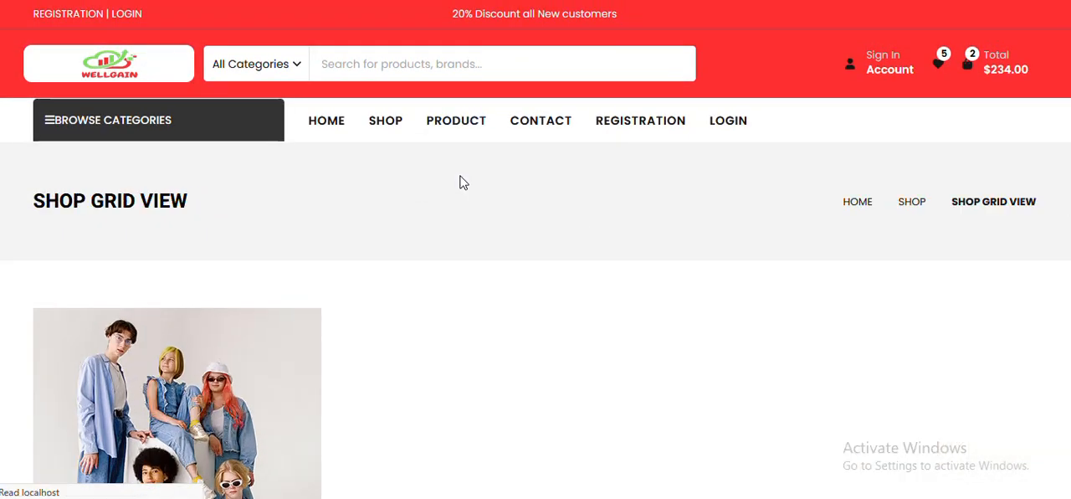
pyautogui.scroll(-3, 416, 245)
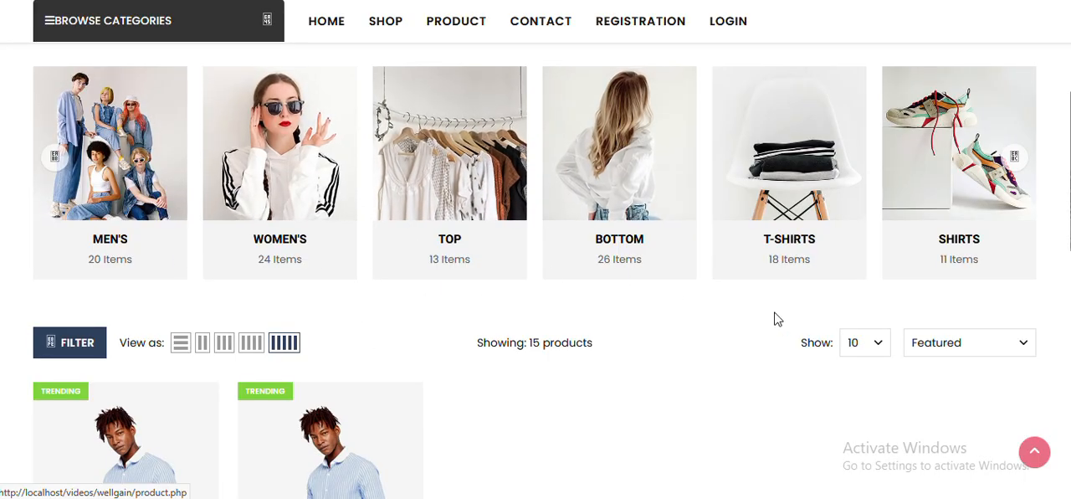
pyautogui.scroll(-3, 633, 317)
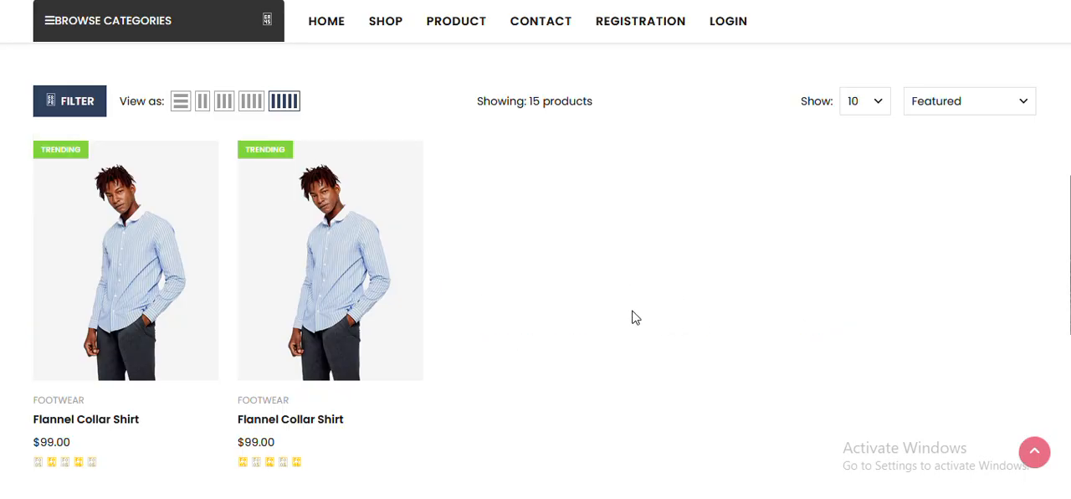
# - Open the Contact page and examine its message form and store information
pyautogui.scroll(6, 633, 317)
pyautogui.click(536, 124)
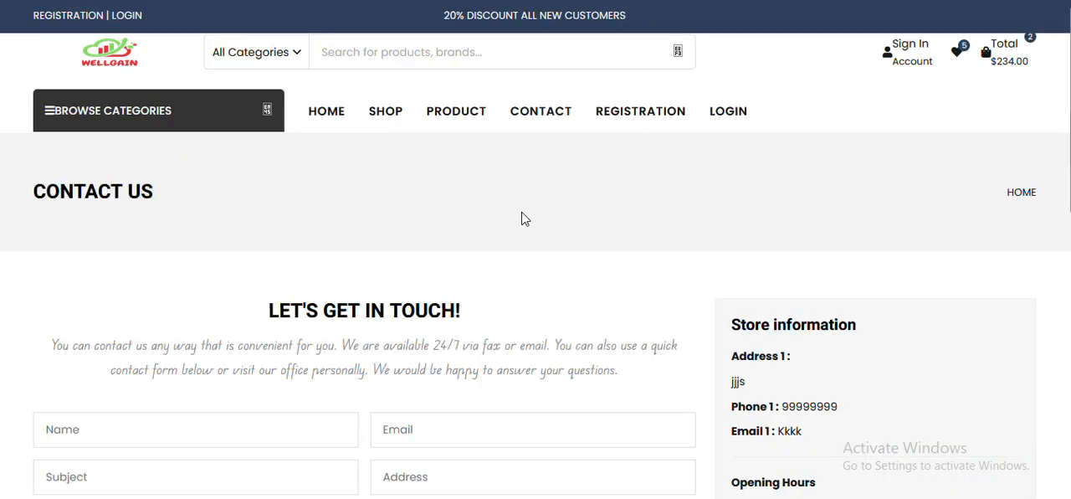
pyautogui.scroll(-5, 524, 218)
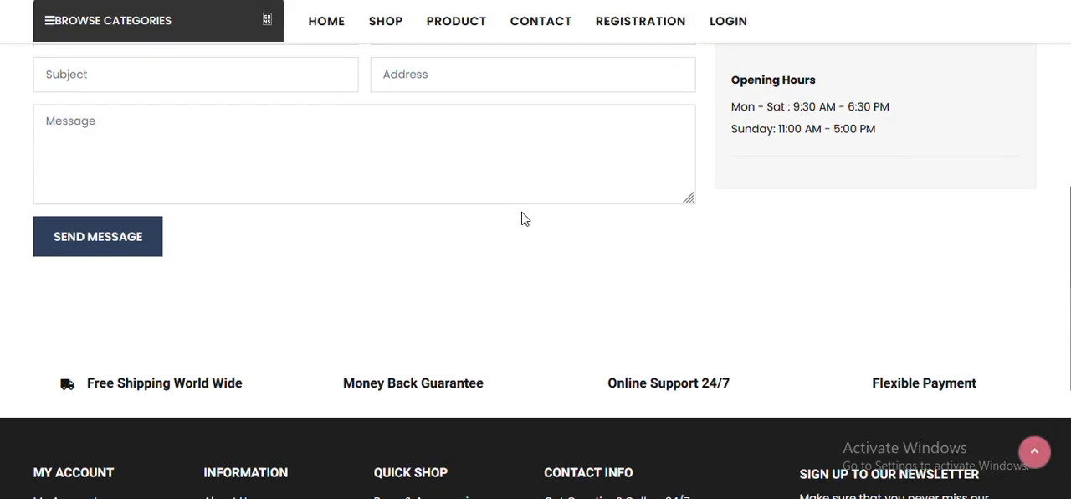
# - Review the member Registration form and follow its link to the existing members' sign-in page
pyautogui.scroll(4, 524, 218)
pyautogui.click(660, 31)
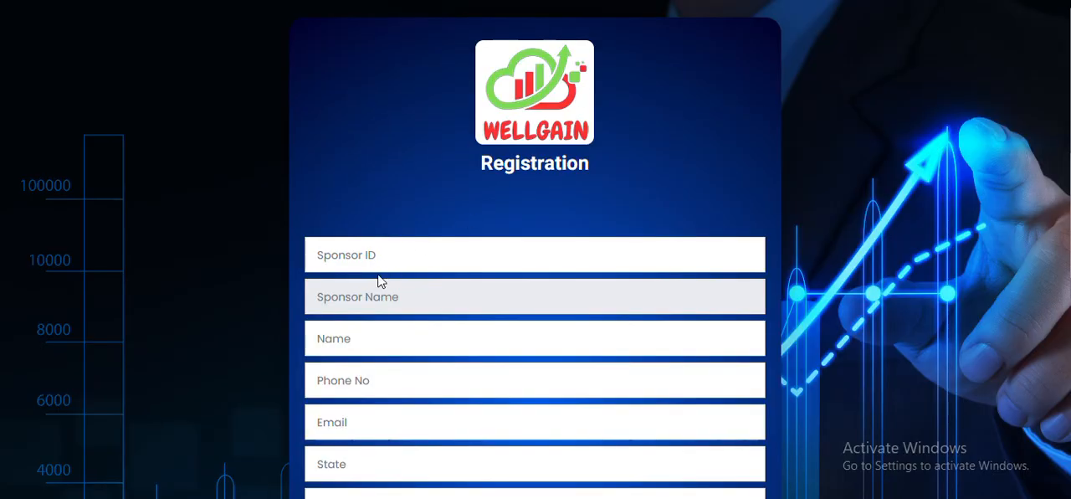
pyautogui.scroll(-4, 381, 322)
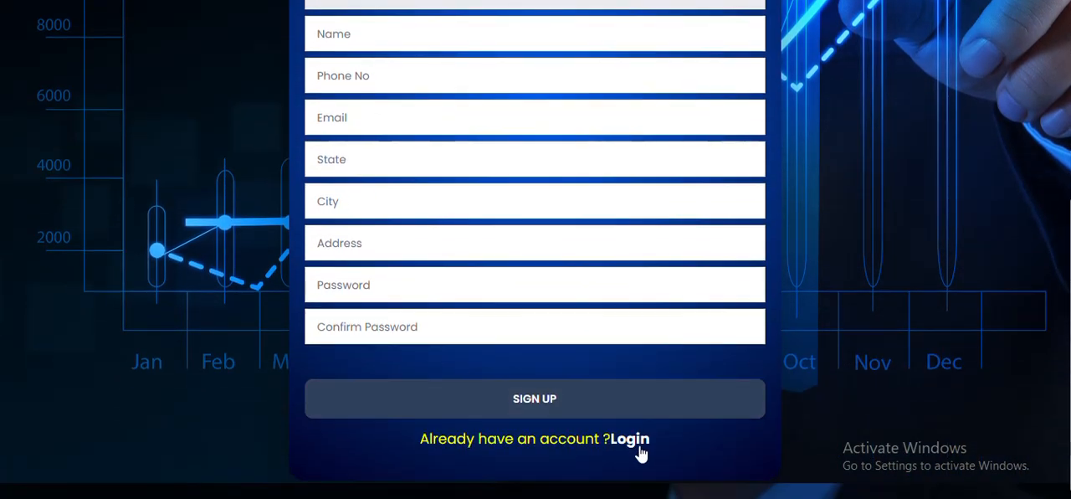
pyautogui.click(634, 441)
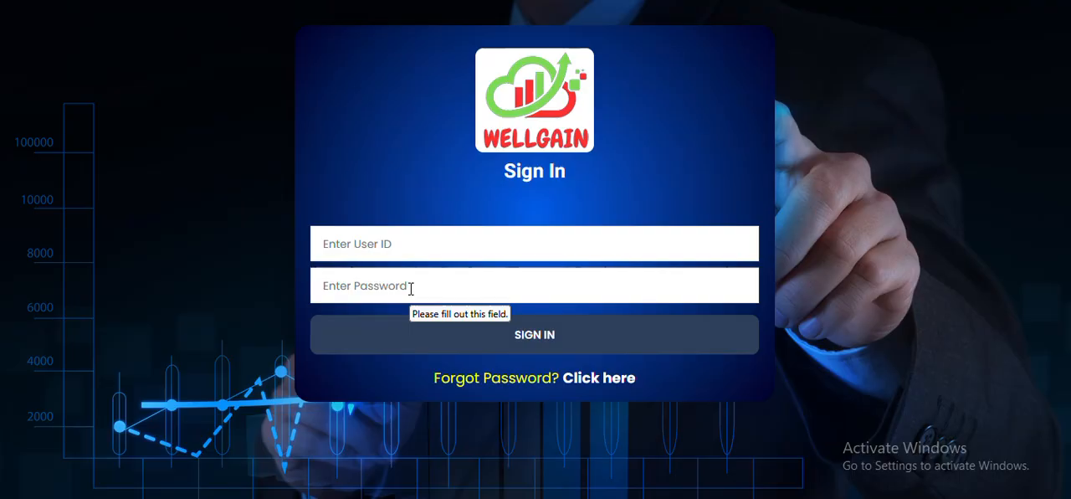
# - Switch to the administrator login page and log in with the admin username, the account password and the displayed captcha code
pyautogui.click(553, 129)
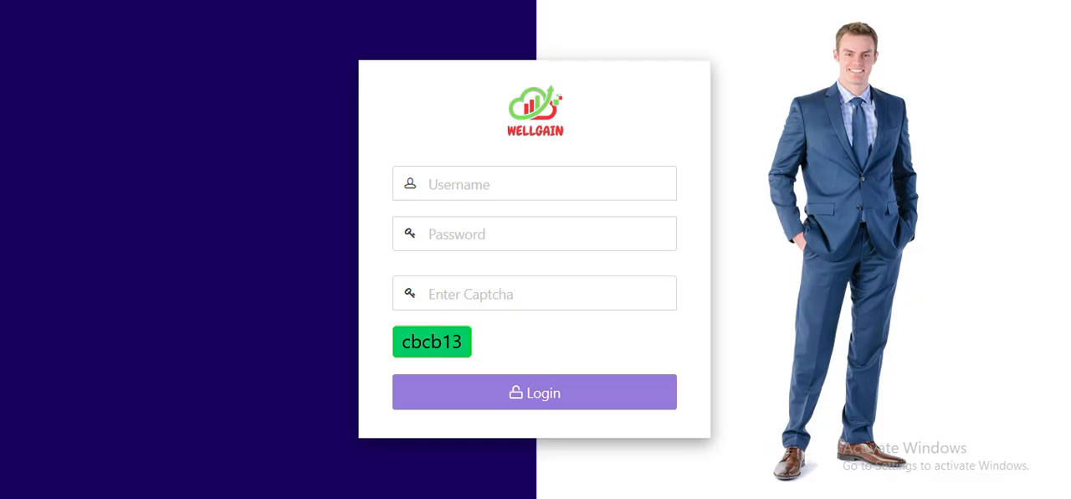
pyautogui.click(538, 185)
pyautogui.write('admi')
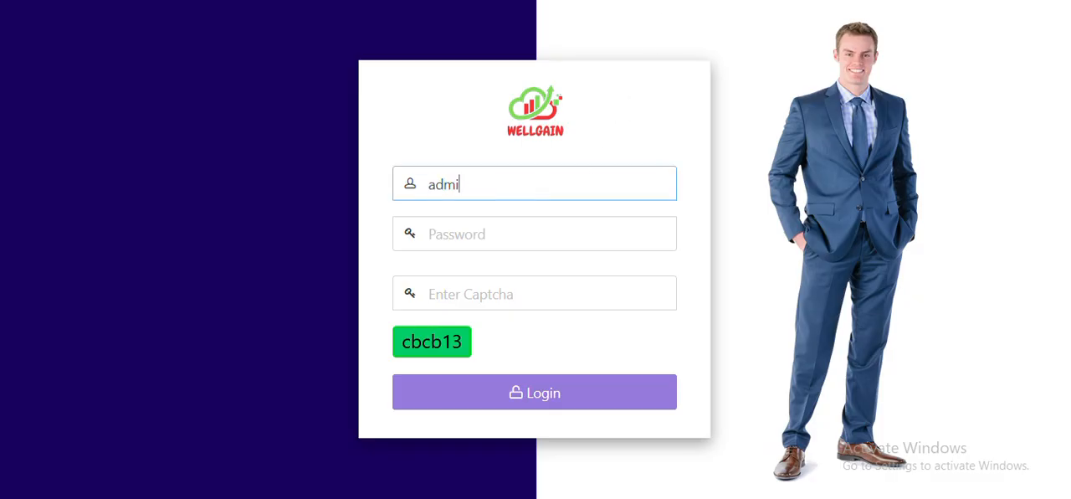
pyautogui.write('admin')
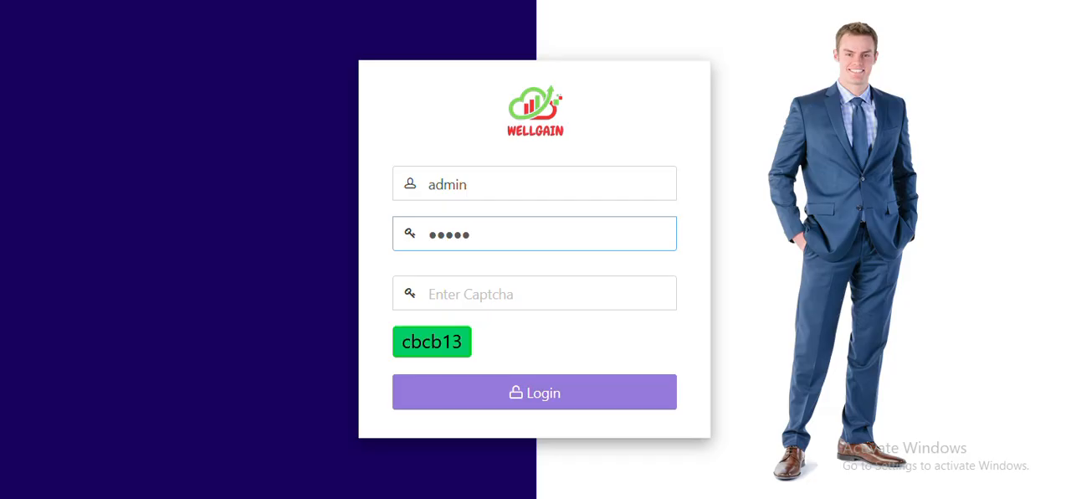
pyautogui.doubleClick(432, 341)
pyautogui.hotkey('ctrl', 'c')
pyautogui.click(452, 301)
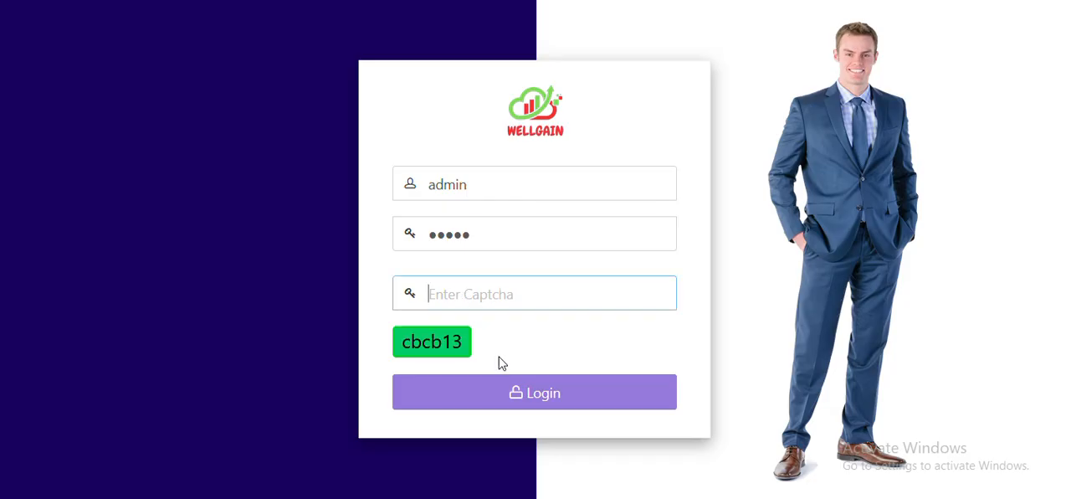
pyautogui.hotkey('ctrl', 'v')
pyautogui.click(510, 393)
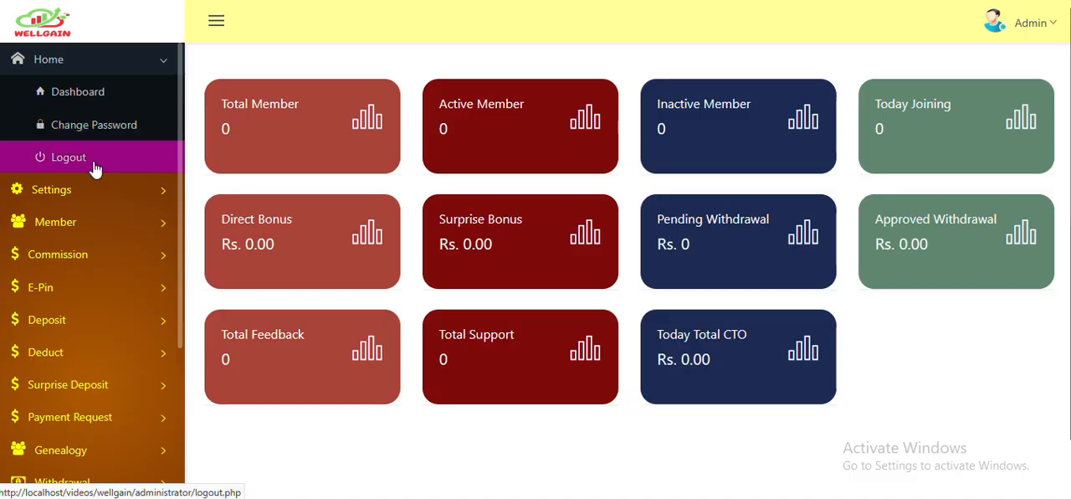
# - Expand the Settings and Member sections of the admin navigation and review their entries
pyautogui.click(94, 190)
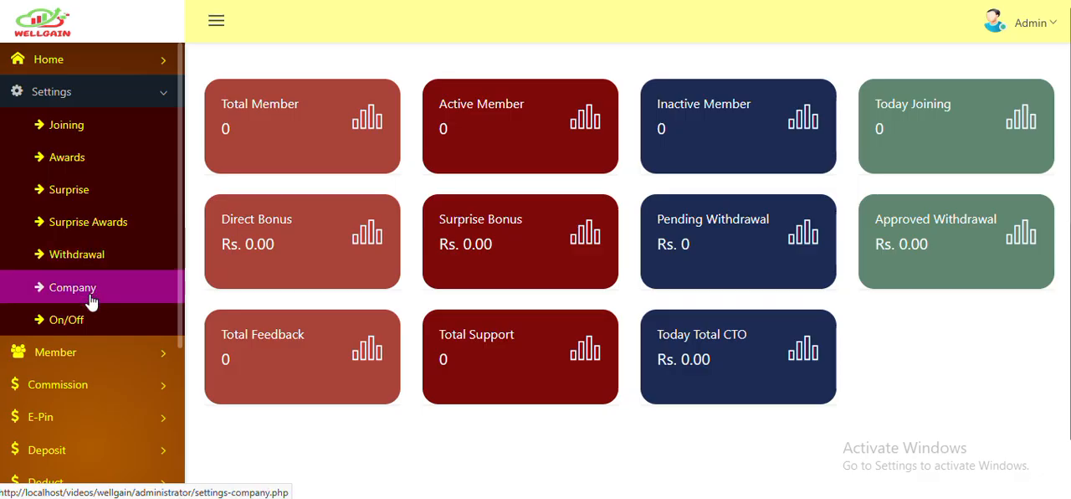
pyautogui.click(95, 356)
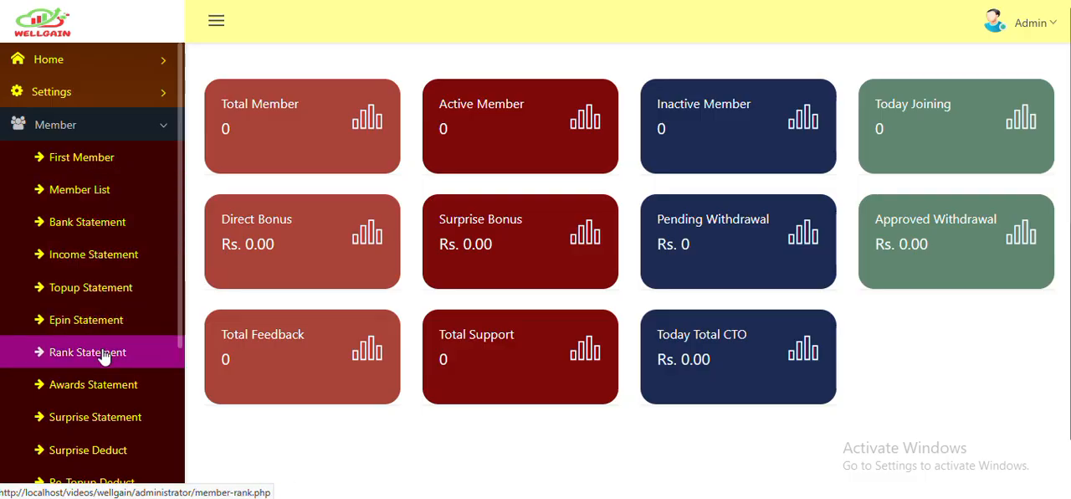
pyautogui.scroll(-1, 104, 368)
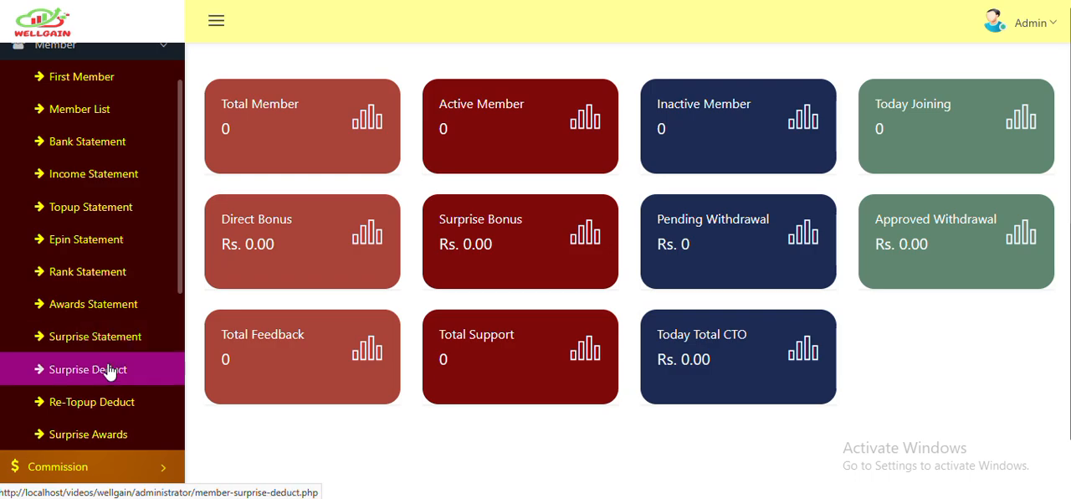
pyautogui.scroll(-2, 112, 401)
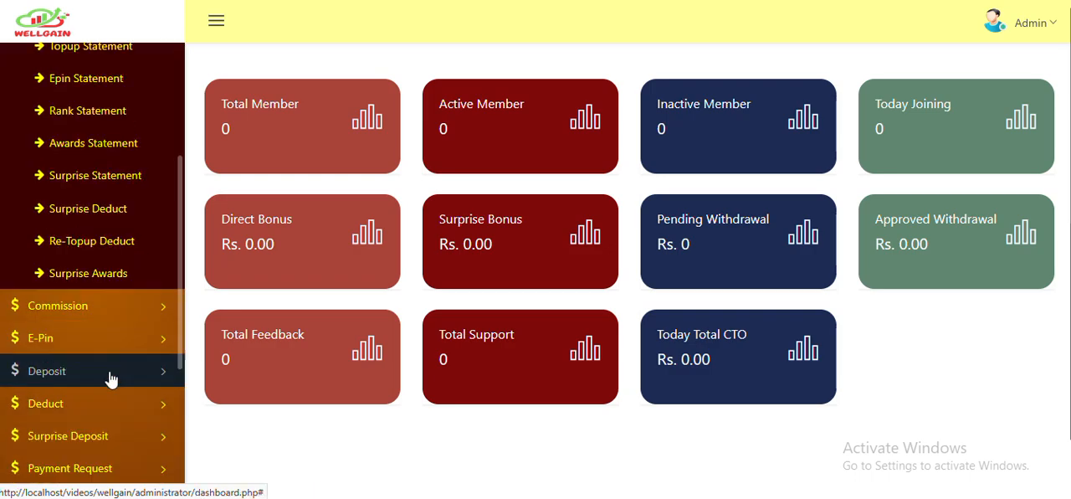
# - Expand the Commission and E-Pin sections to review the bonus and e-pin pages they offer
pyautogui.click(104, 308)
pyautogui.scroll(1, 105, 301)
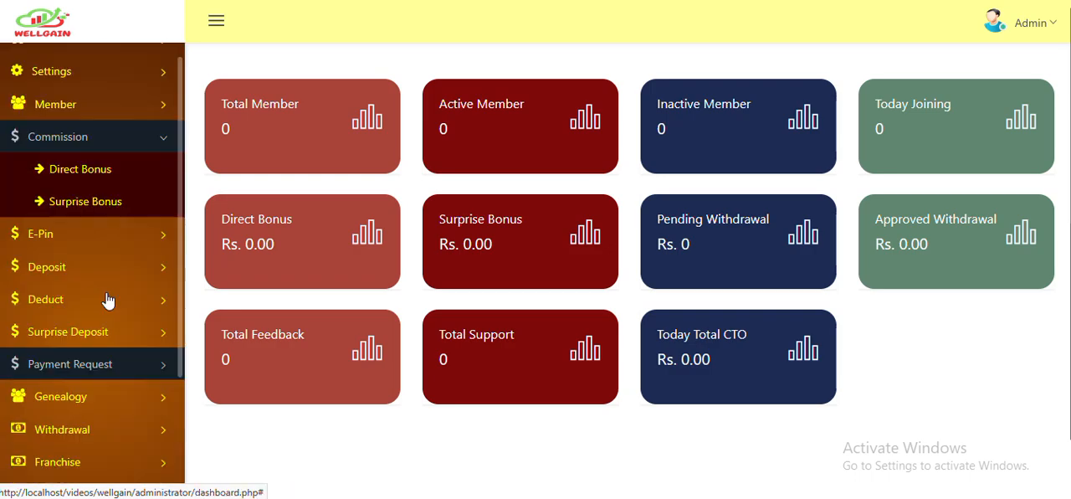
pyautogui.click(99, 232)
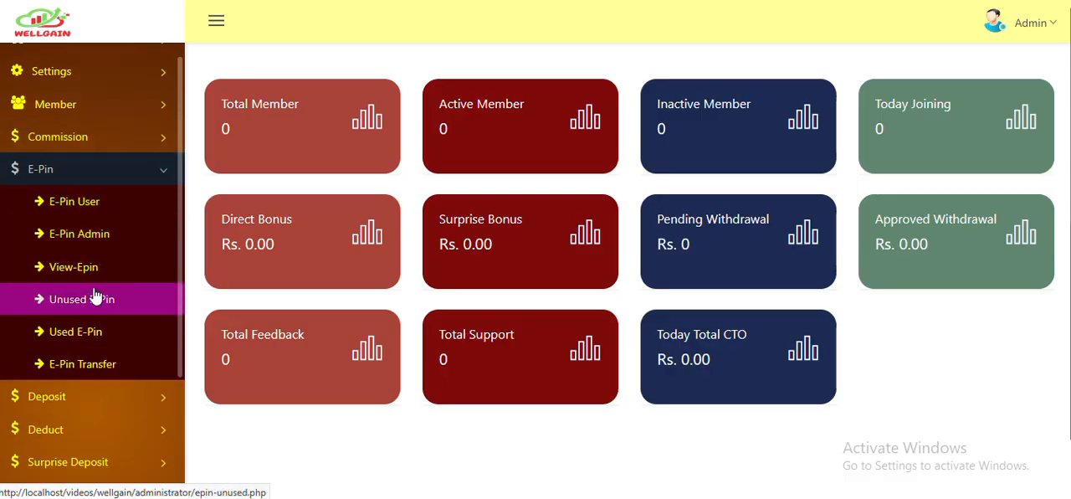
# - Review the entries under the Deposit, Deduct and Surprise Deposit sections
pyautogui.click(103, 396)
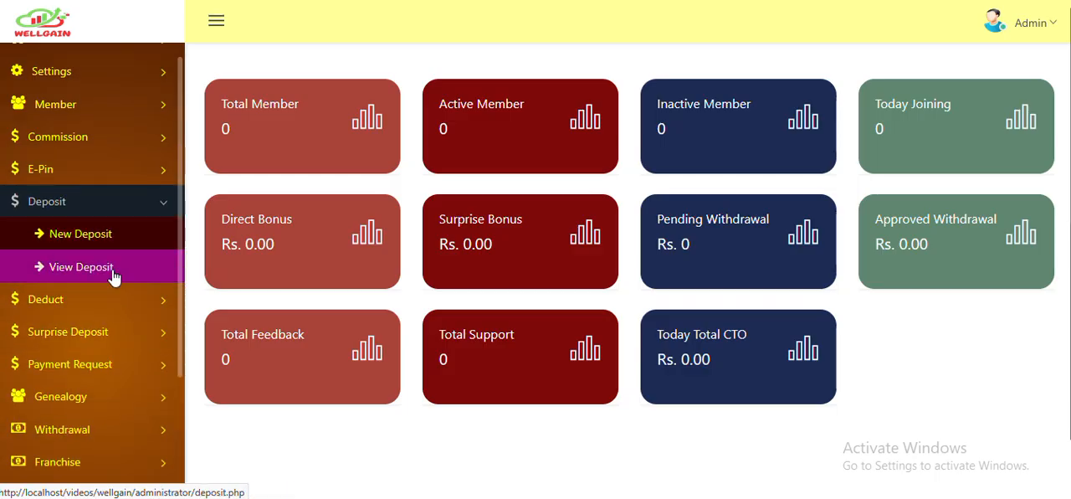
pyautogui.click(113, 299)
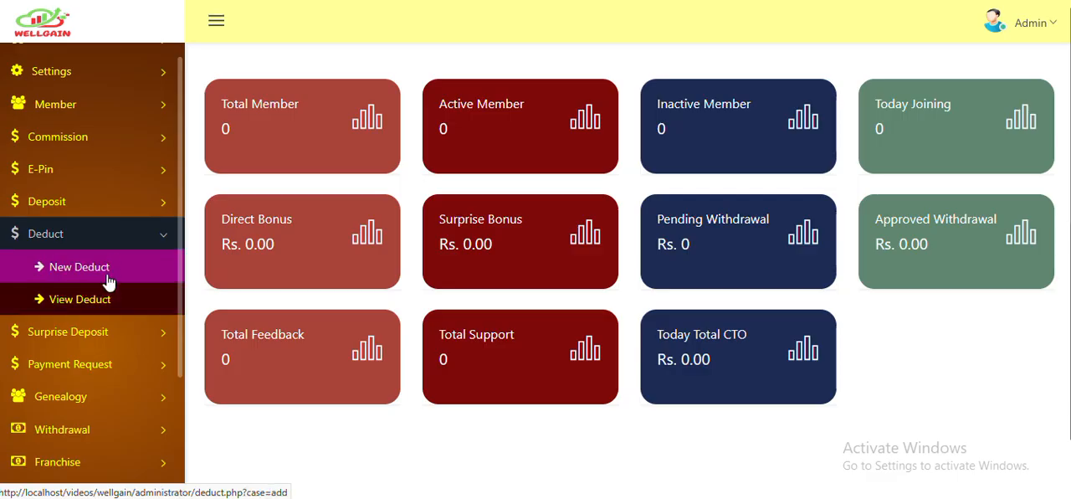
pyautogui.click(107, 331)
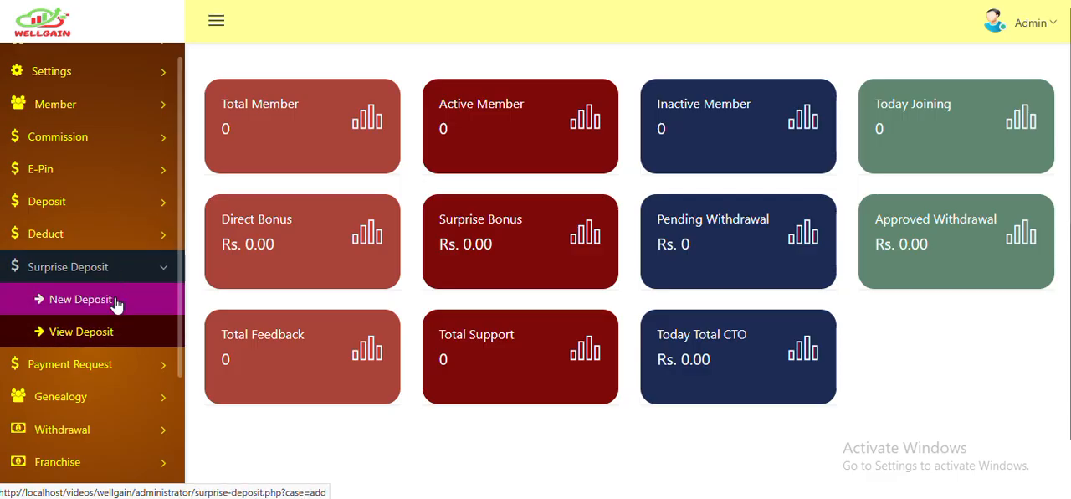
# - Review the entries under the Payment Request, Genealogy and Withdrawal sections
pyautogui.click(106, 365)
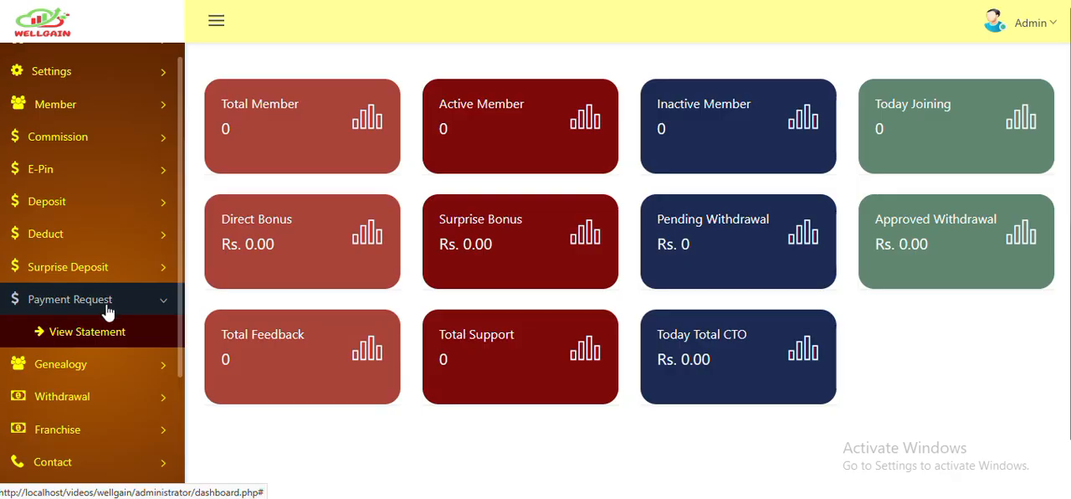
pyautogui.click(103, 363)
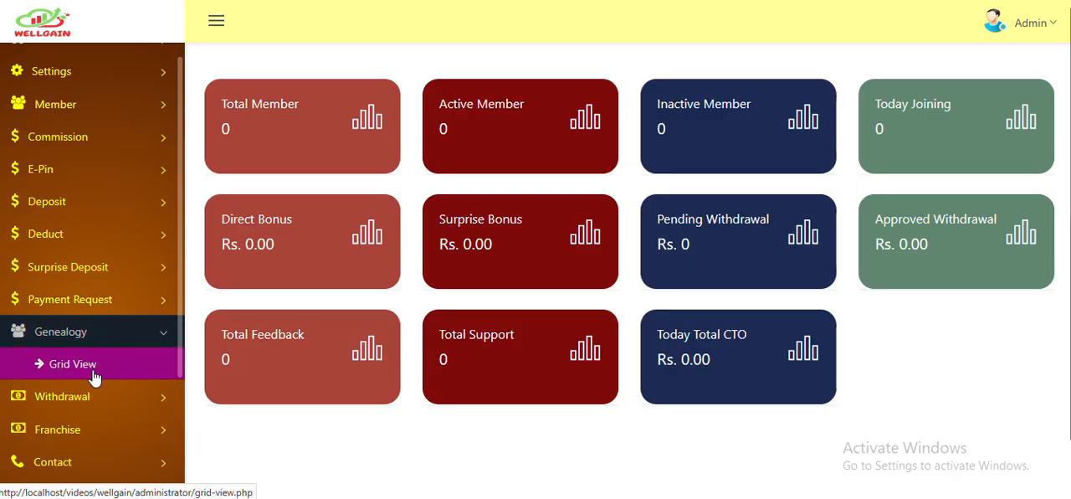
pyautogui.click(94, 396)
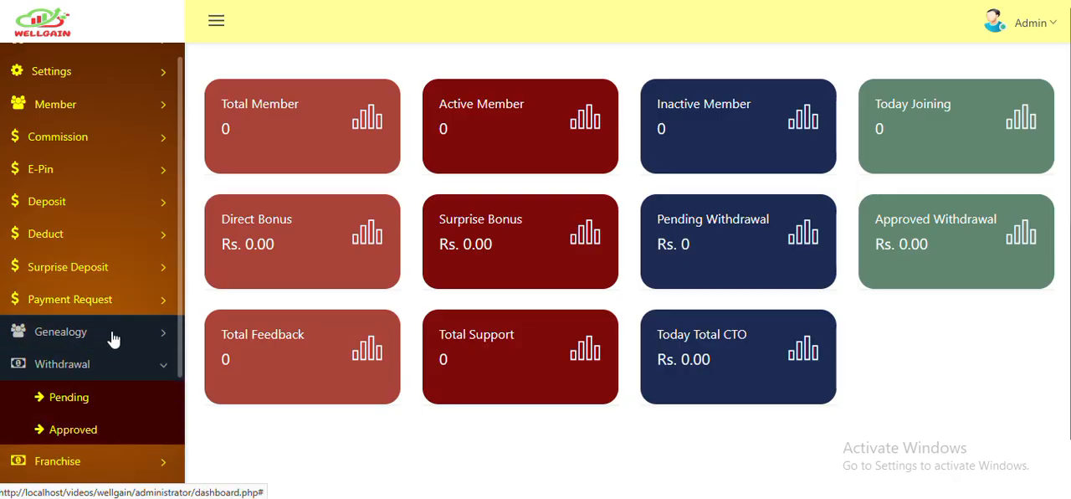
# - Expand the Franchise, Contact and Feedback sections of the admin navigation to review their entries
pyautogui.click(81, 463)
pyautogui.scroll(-1, 117, 343)
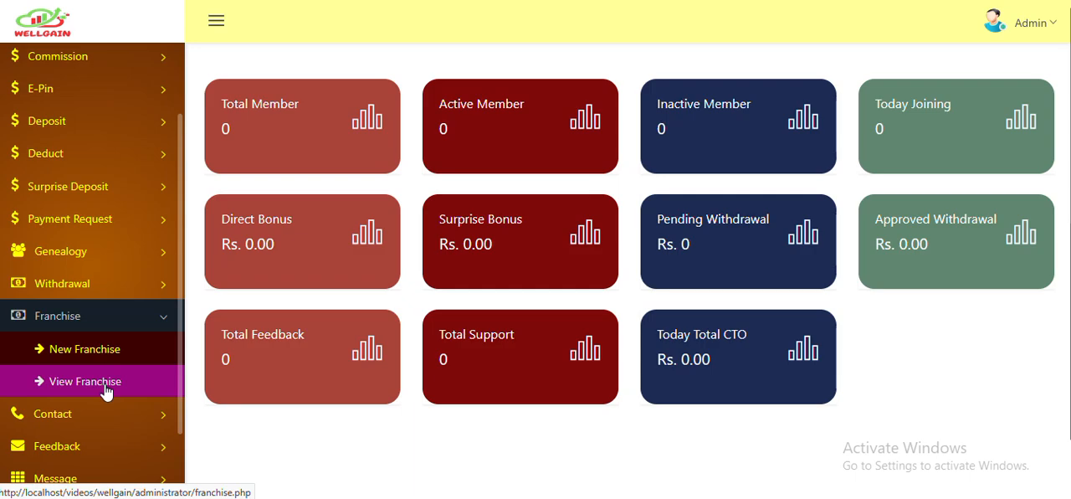
pyautogui.scroll(-1, 121, 352)
pyautogui.click(130, 333)
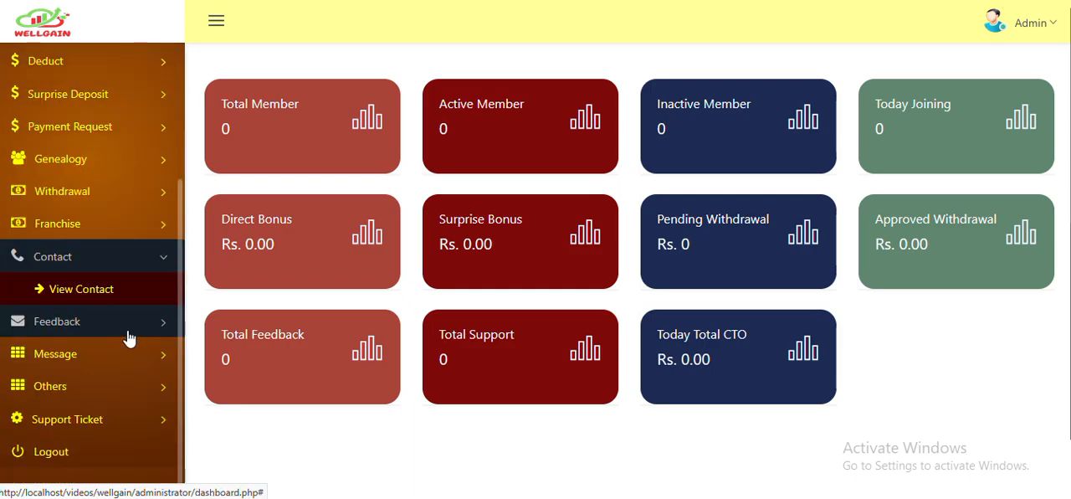
pyautogui.click(102, 333)
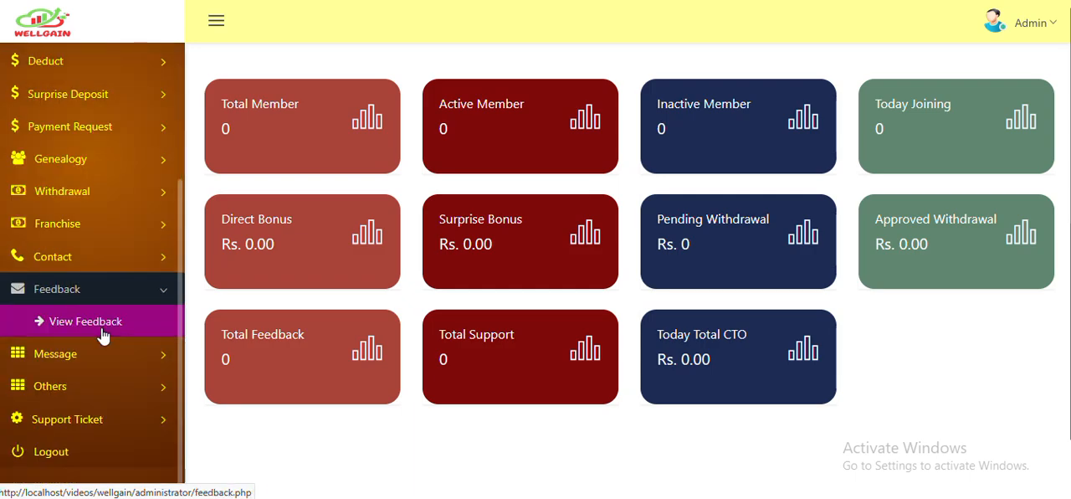
# - Review the entries under the Message, Others and Support Ticket sections
pyautogui.click(114, 360)
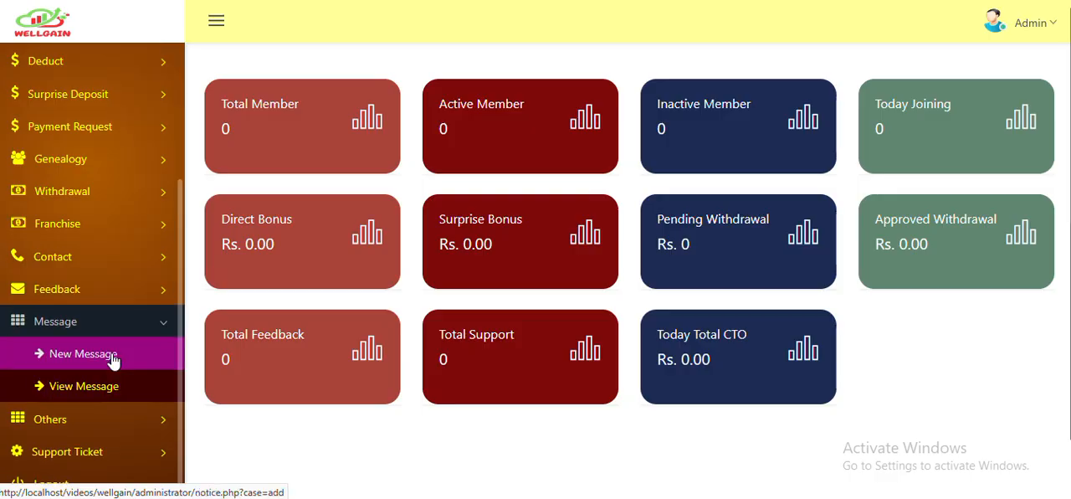
pyautogui.click(96, 420)
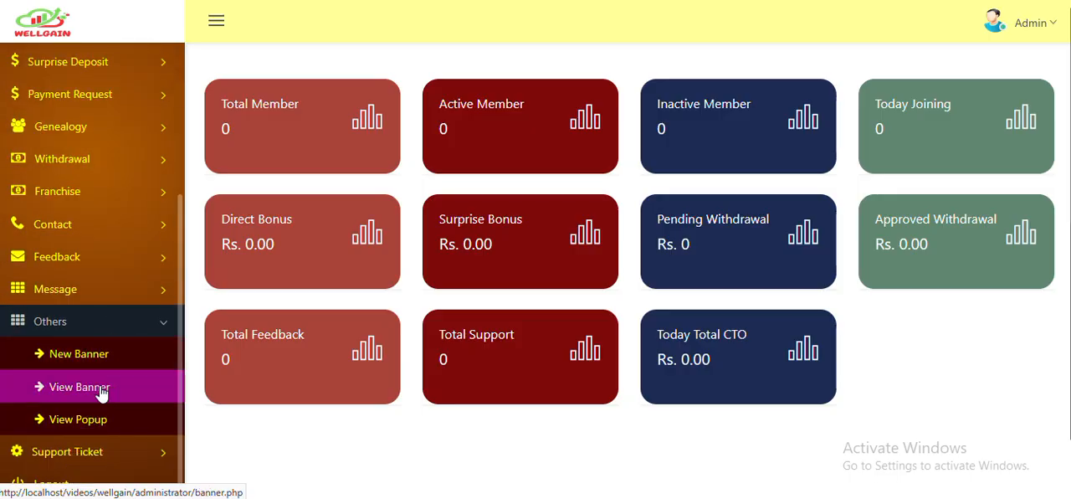
pyautogui.click(91, 450)
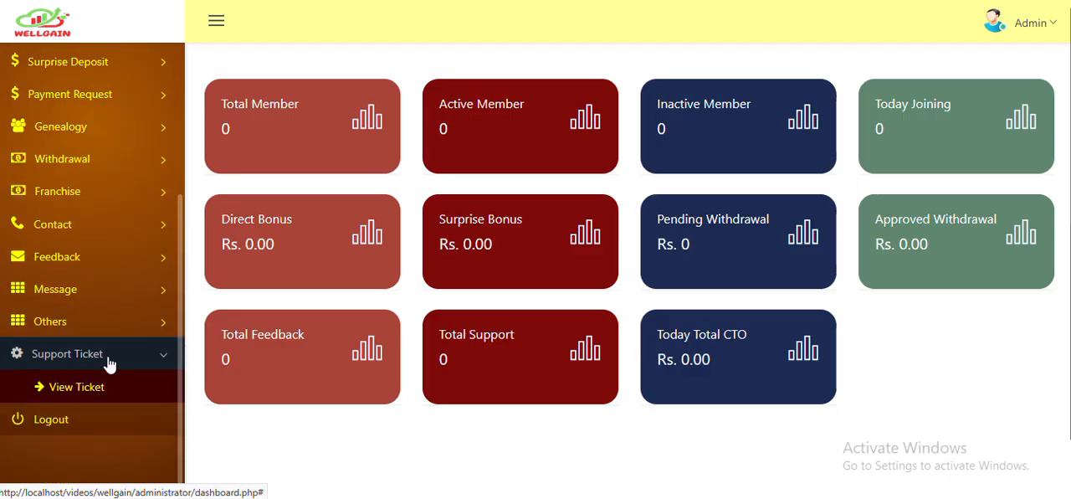
pyautogui.click(107, 368)
# - View the First Member registration form from the Member section
pyautogui.click(107, 127)
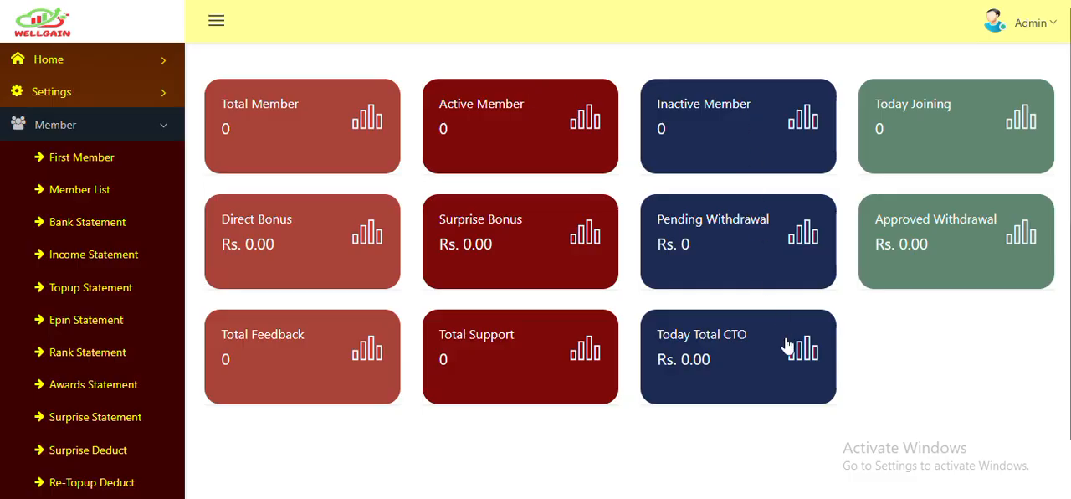
pyautogui.click(91, 164)
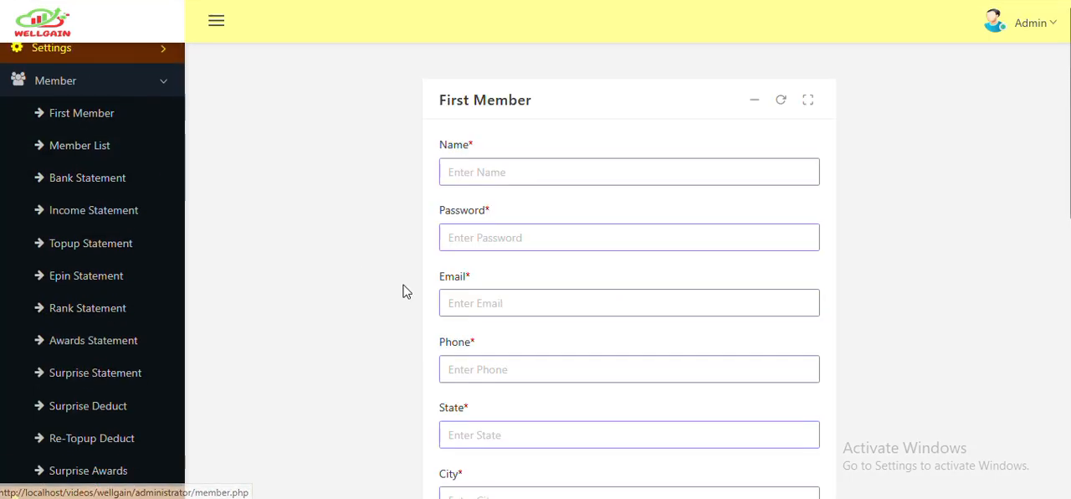
# - Edit the record in the Joining settings to a joining amount of 1800 and a direct bonus of 10%, and submit it
pyautogui.scroll(2, 106, 265)
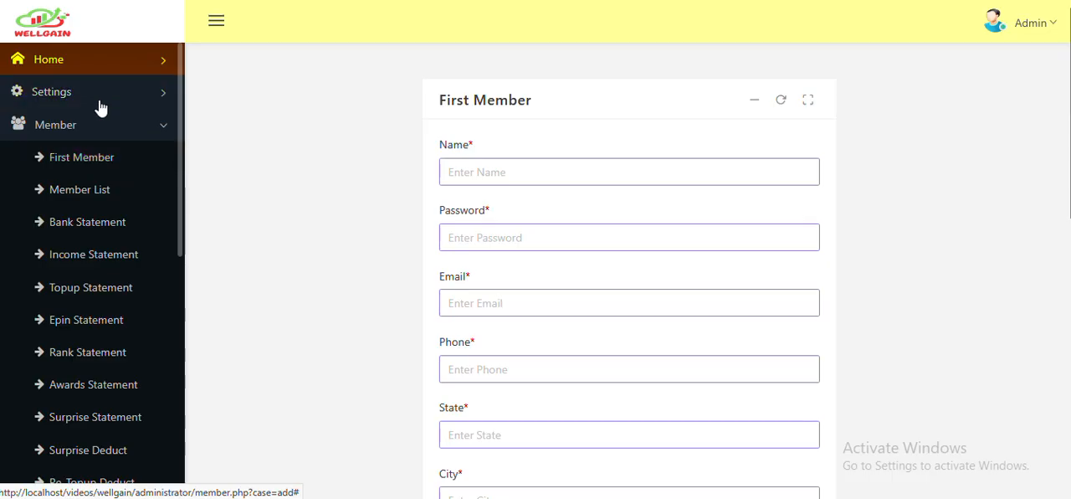
pyautogui.click(96, 99)
pyautogui.click(89, 131)
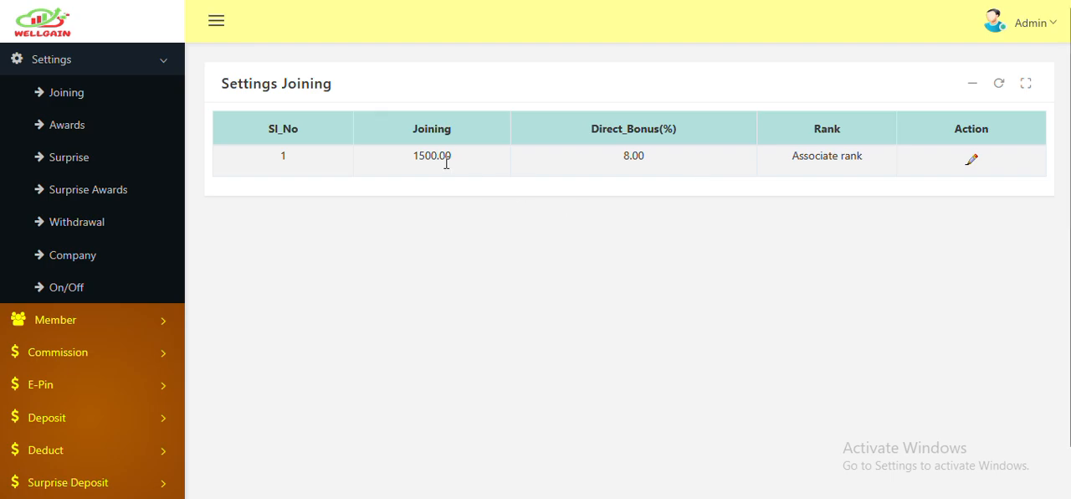
pyautogui.click(974, 163)
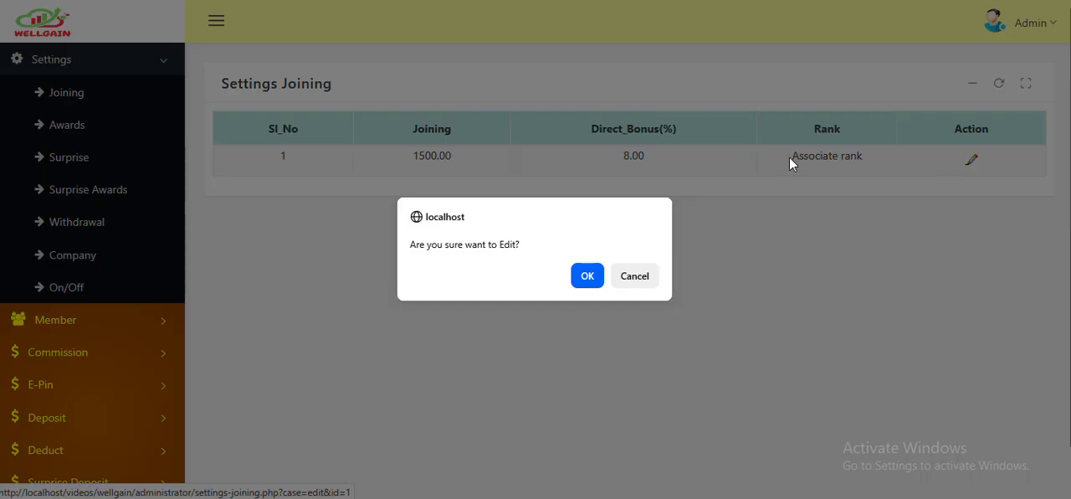
pyautogui.click(586, 276)
pyautogui.moveTo(509, 162); pyautogui.dragTo(390, 167)
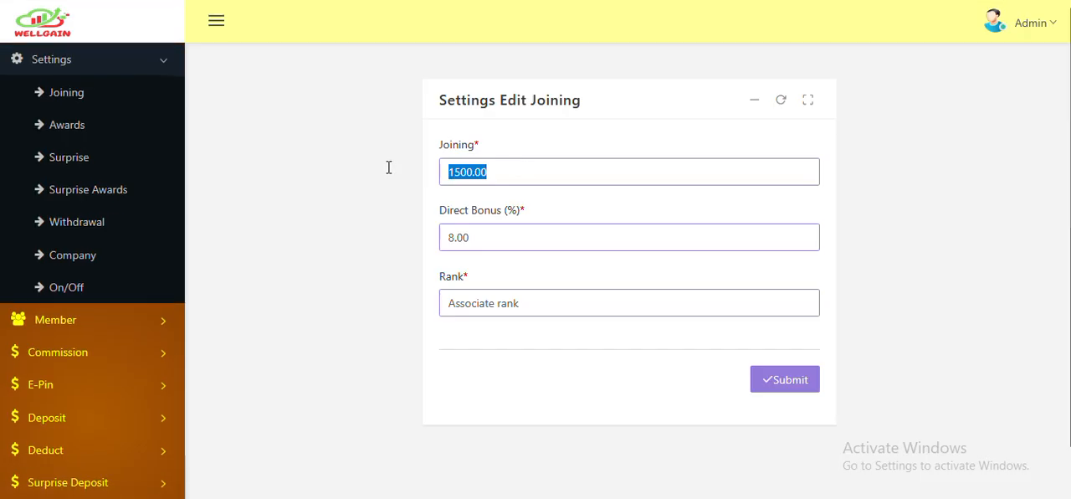
pyautogui.write('1800')
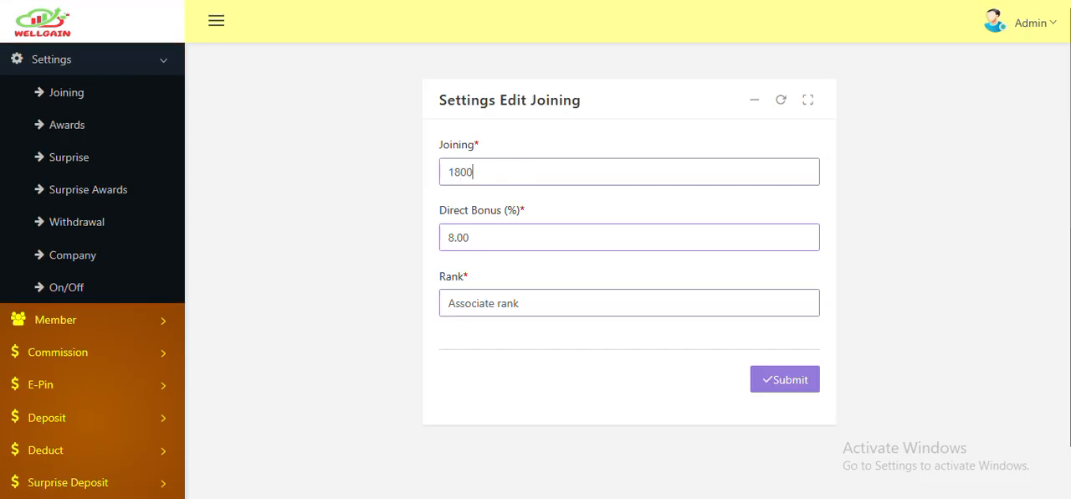
pyautogui.moveTo(450, 235); pyautogui.dragTo(408, 234)
pyautogui.write('10')
pyautogui.moveTo(555, 306); pyautogui.dragTo(418, 306)
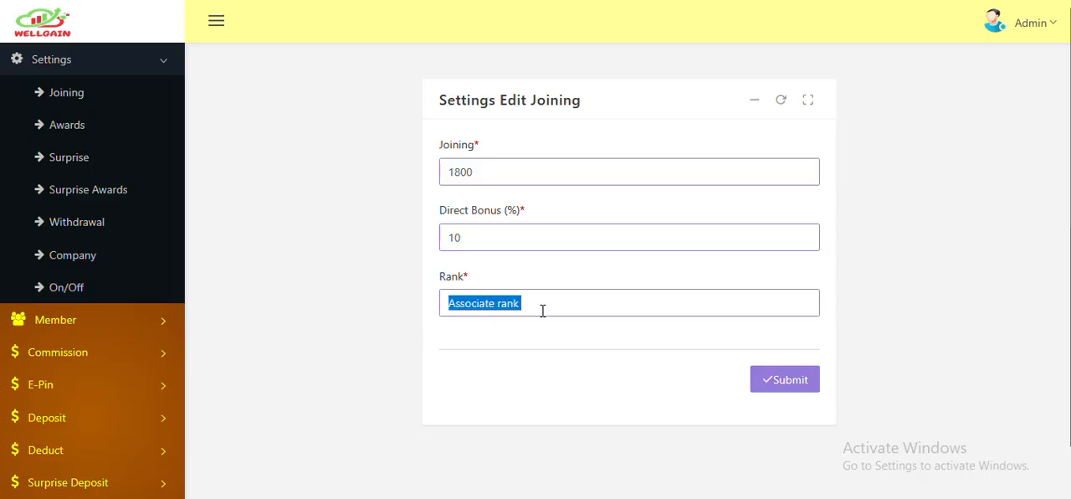
pyautogui.click(776, 381)
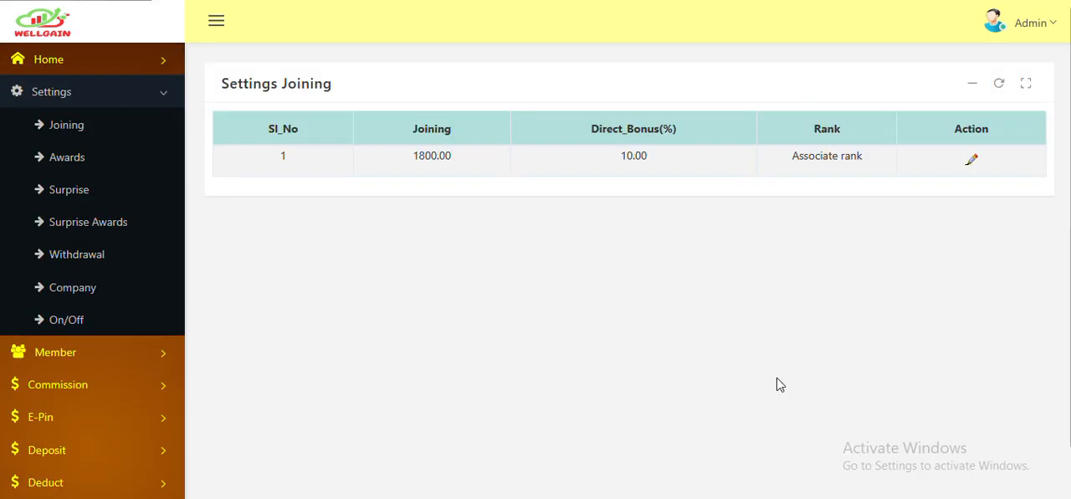
# - Examine the Awards settings, comparing the number of directs with the free e-pins for each row
pyautogui.click(52, 131)
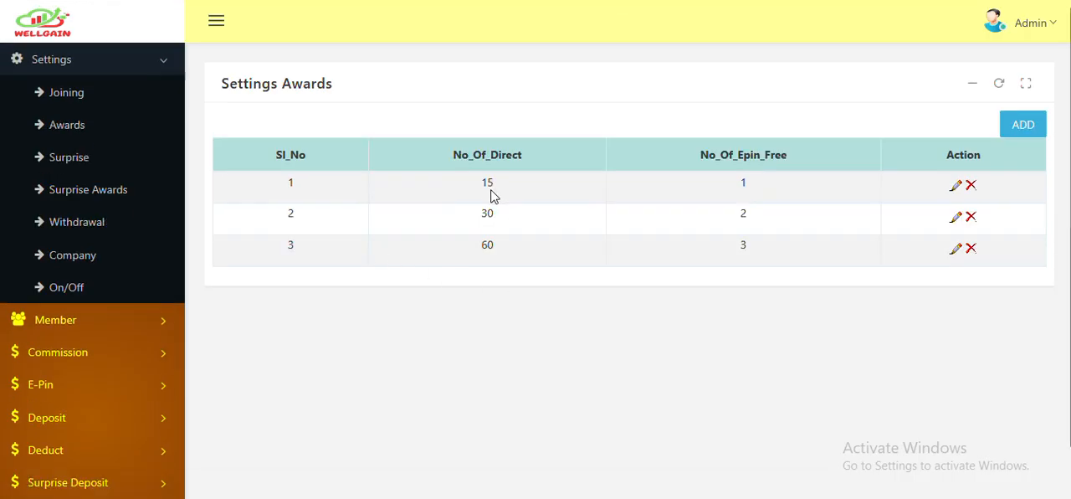
pyautogui.doubleClick(483, 184)
pyautogui.click(487, 214)
pyautogui.doubleClick(737, 185)
pyautogui.doubleClick(743, 215)
pyautogui.click(736, 251)
# - Check the direct count and maximum income in the Surprise settings against the joining amount in the Joining settings
pyautogui.click(89, 159)
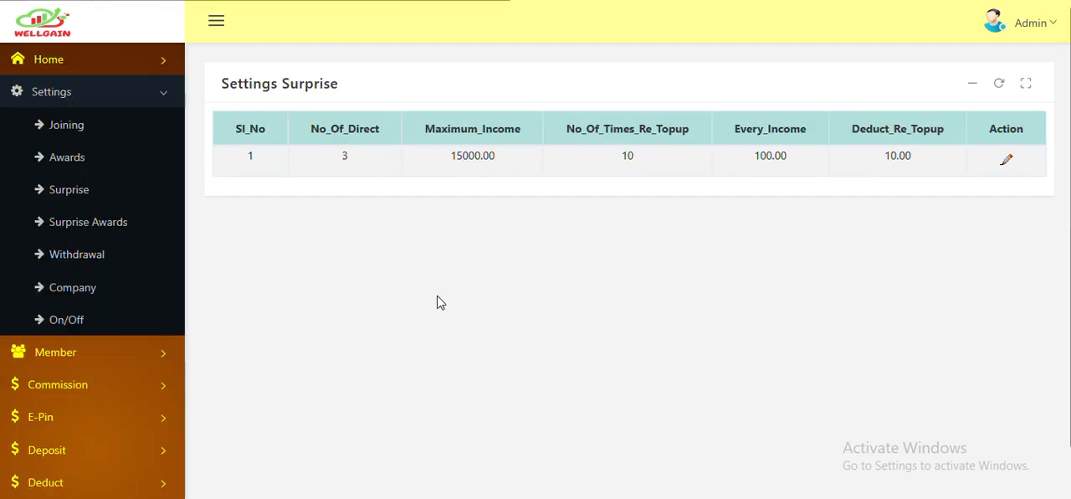
pyautogui.doubleClick(343, 158)
pyautogui.moveTo(450, 157); pyautogui.dragTo(478, 152)
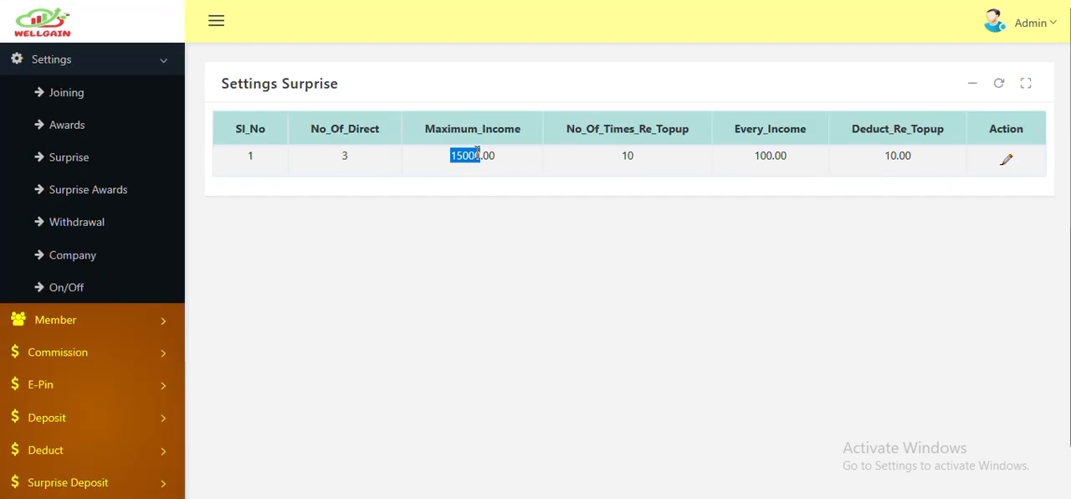
pyautogui.click(66, 93)
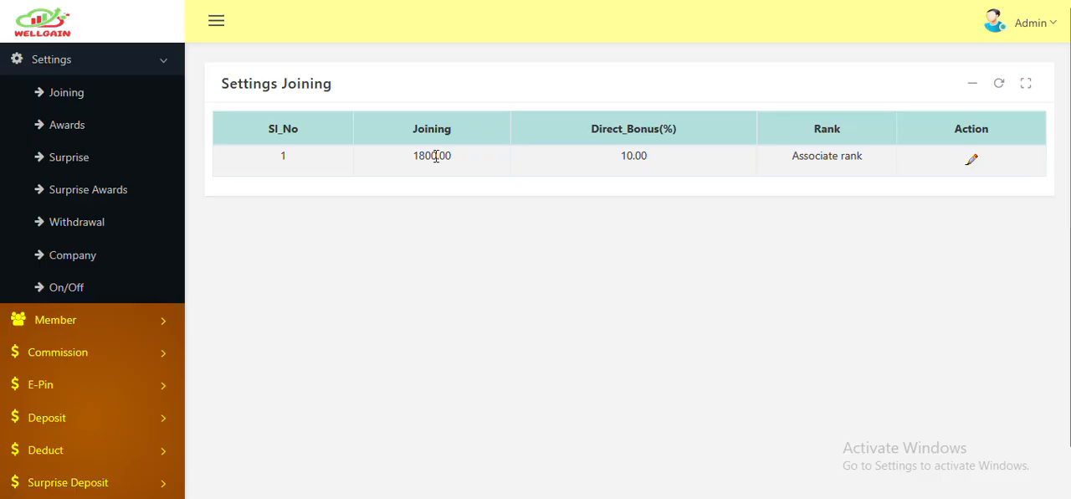
# - Return to the Surprise settings and examine the maximum income, every-income and number-of-directs values
pyautogui.click(62, 159)
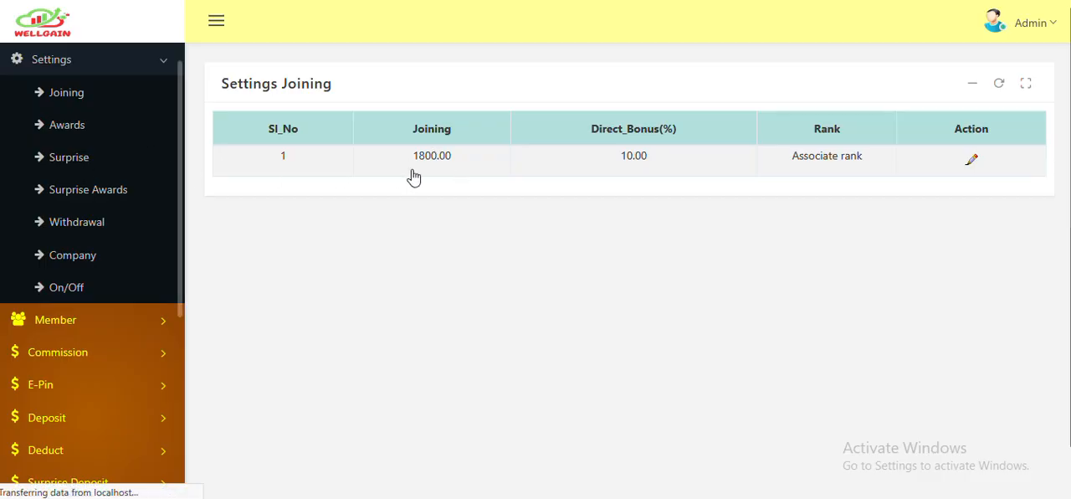
pyautogui.doubleClick(466, 155)
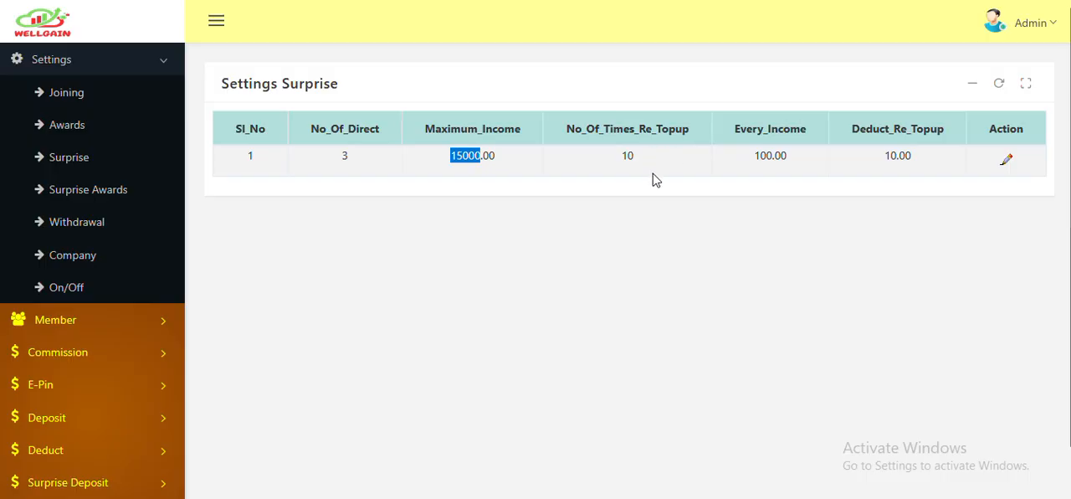
pyautogui.moveTo(787, 155); pyautogui.dragTo(776, 156)
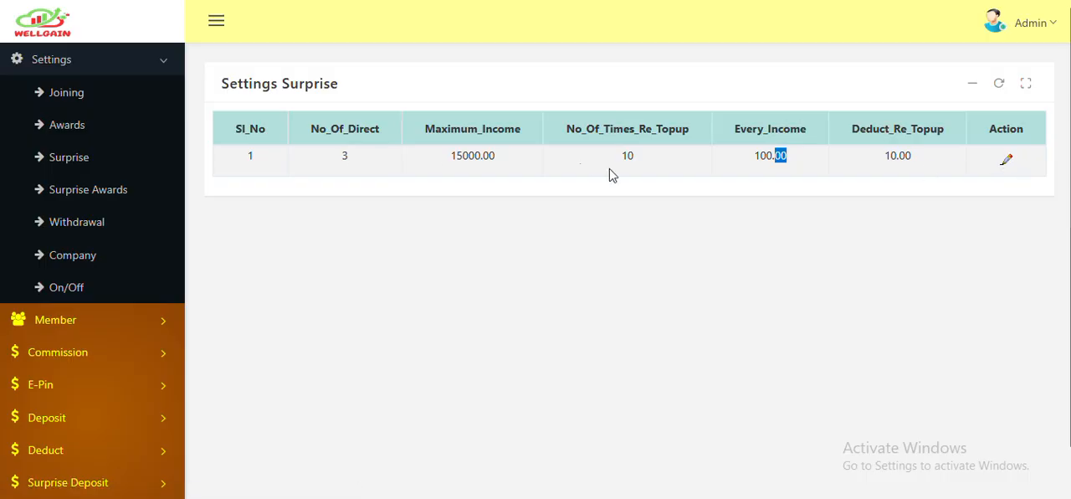
pyautogui.click(344, 154)
pyautogui.doubleClick(344, 154)
pyautogui.moveTo(496, 156); pyautogui.dragTo(483, 156)
# - Edit the Surprise settings record to a maximum income of 18000, check its re-topup values, and submit it
pyautogui.click(1009, 161)
pyautogui.click(592, 277)
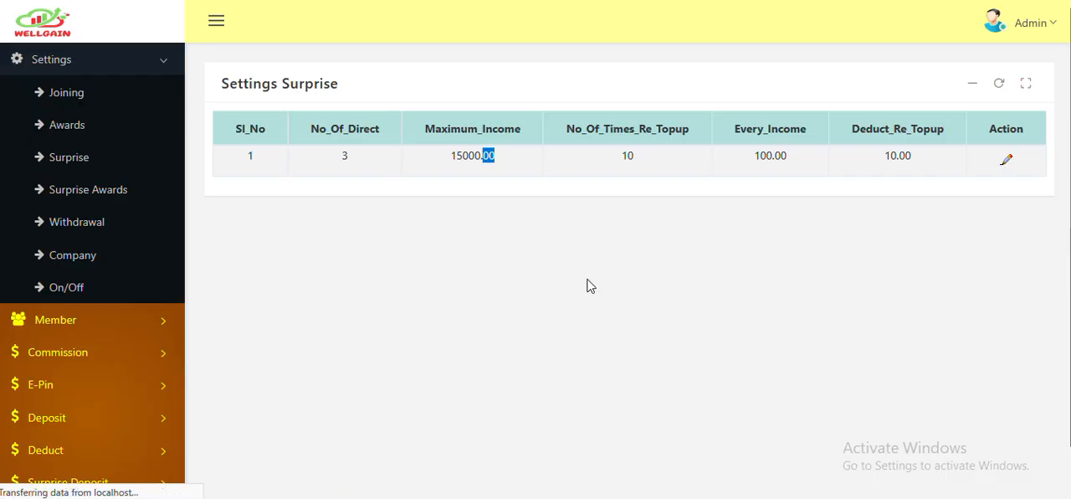
pyautogui.moveTo(499, 233); pyautogui.dragTo(318, 236)
pyautogui.write('1')
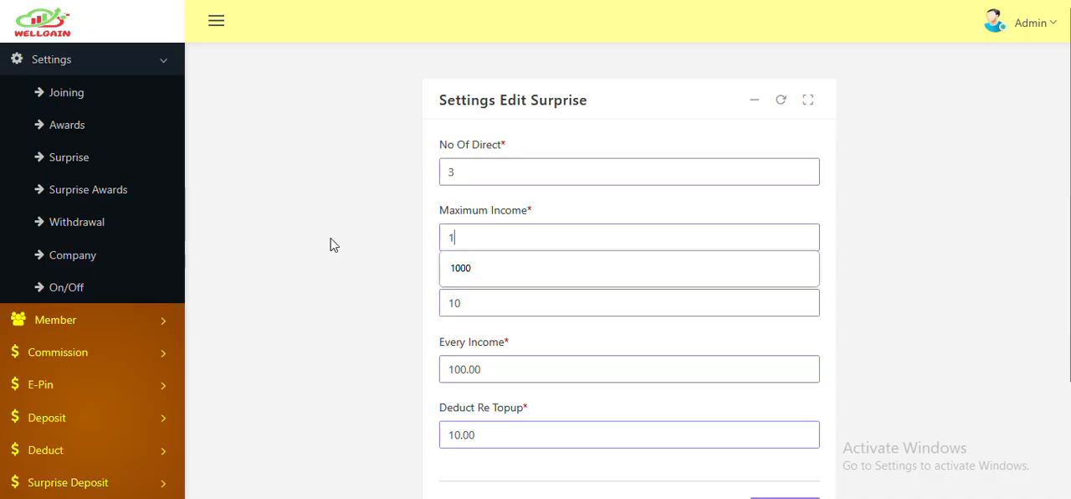
pyautogui.write('8000')
pyautogui.moveTo(479, 307); pyautogui.dragTo(377, 304)
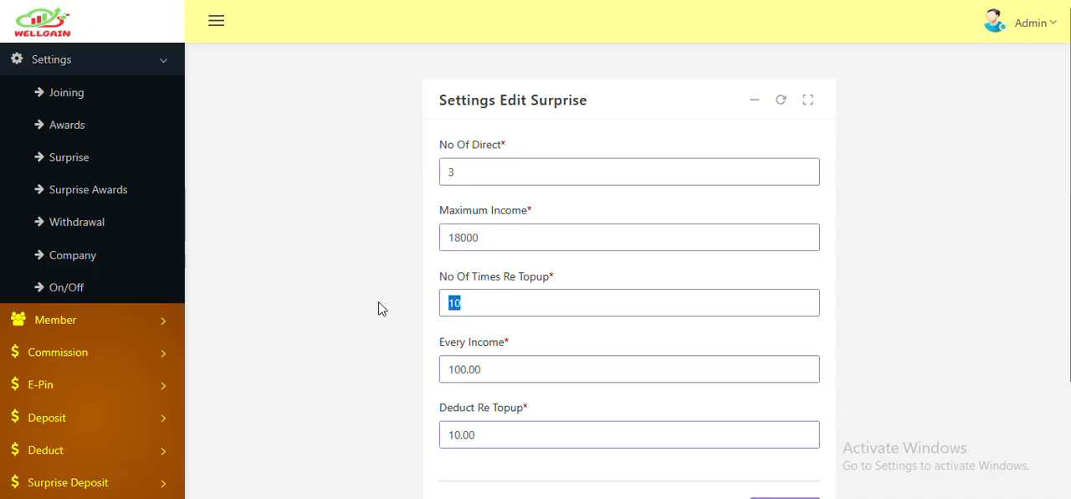
pyautogui.moveTo(493, 368); pyautogui.dragTo(414, 368)
pyautogui.moveTo(529, 438); pyautogui.dragTo(400, 434)
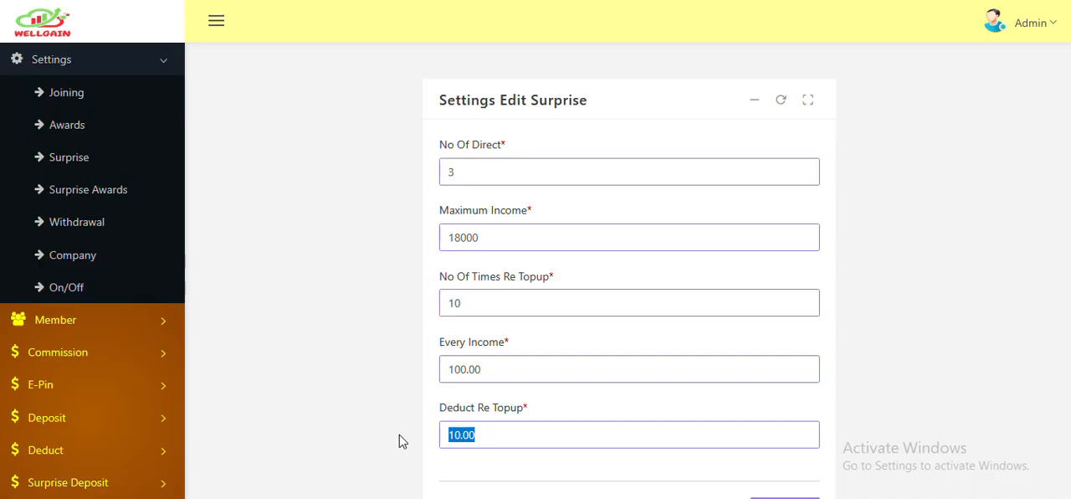
pyautogui.scroll(-2, 502, 399)
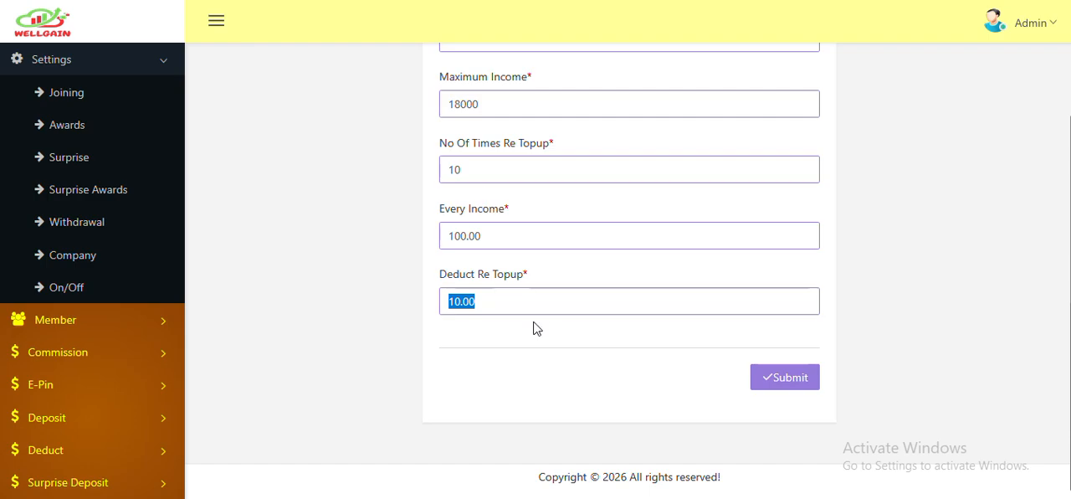
pyautogui.click(775, 382)
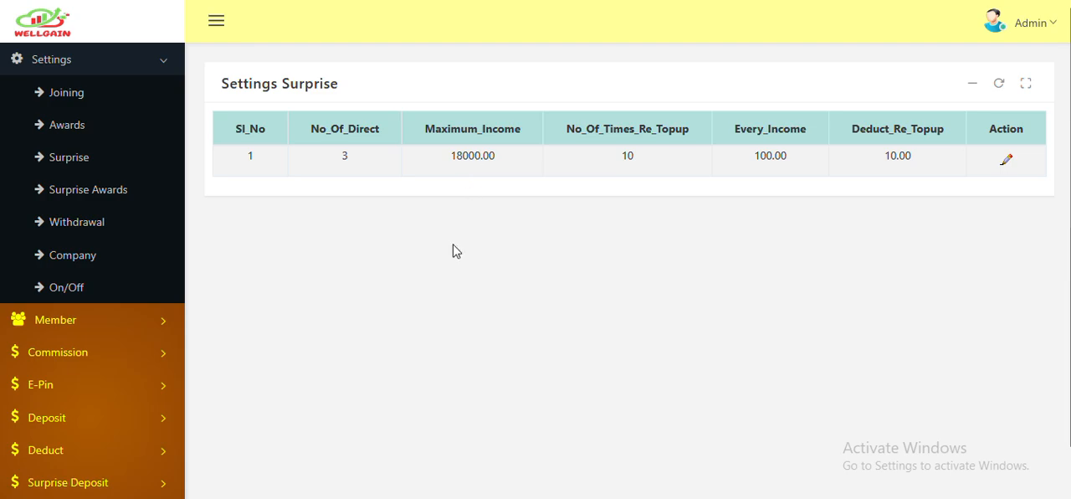
pyautogui.doubleClick(627, 156)
# - Review the levels, team sizes and rewards listed in the Surprise Awards settings
pyautogui.click(107, 194)
pyautogui.scroll(-2, 410, 226)
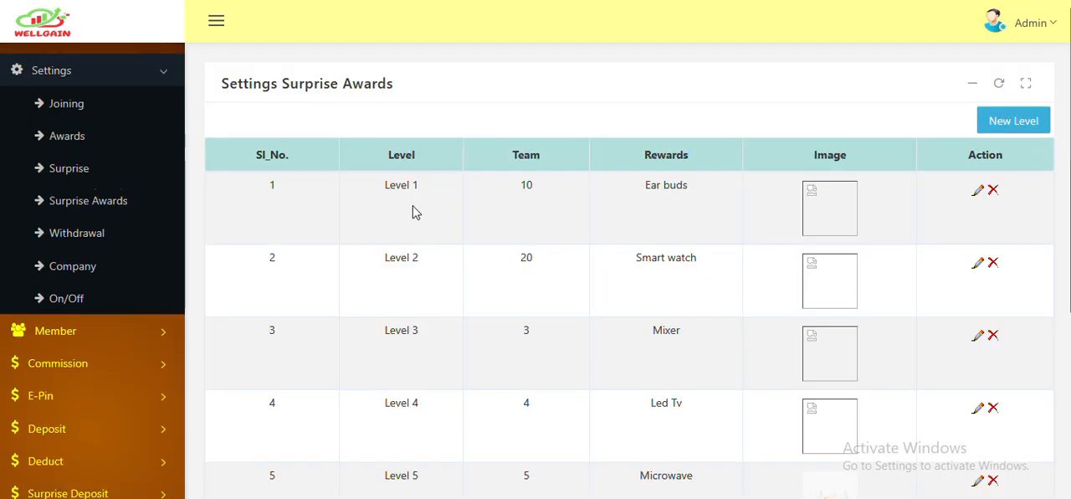
pyautogui.scroll(-2, 404, 334)
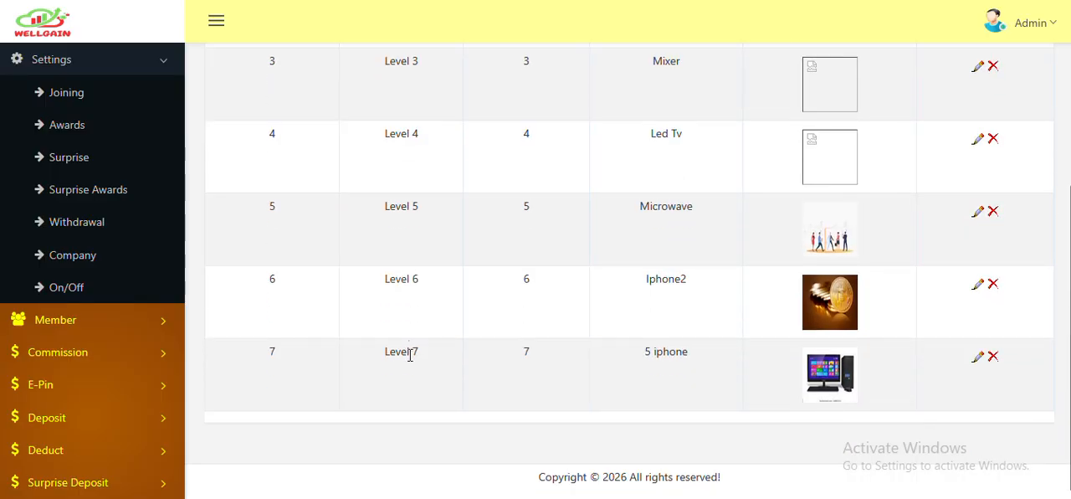
pyautogui.scroll(4, 407, 377)
# - Open the form for a new surprise award level and inspect its Level options
pyautogui.click(1012, 122)
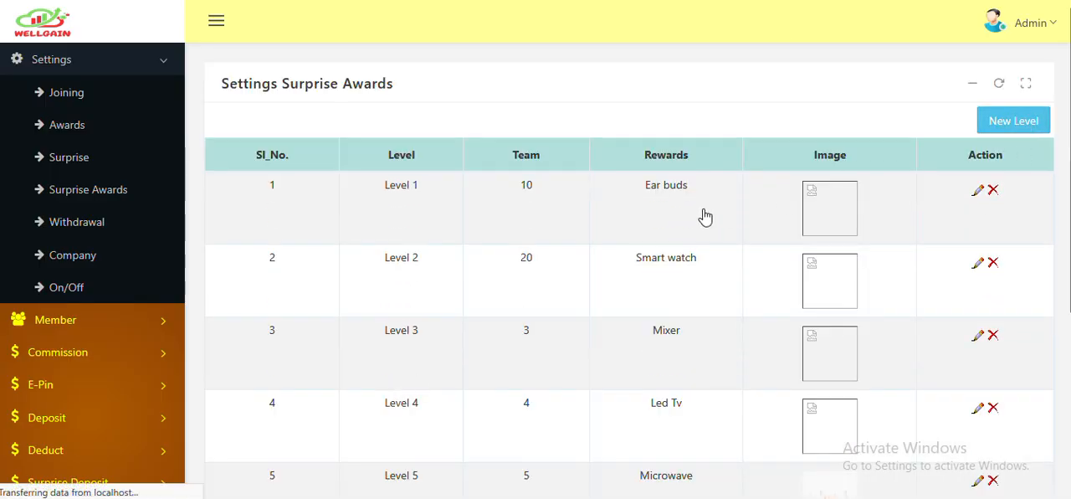
pyautogui.click(524, 174)
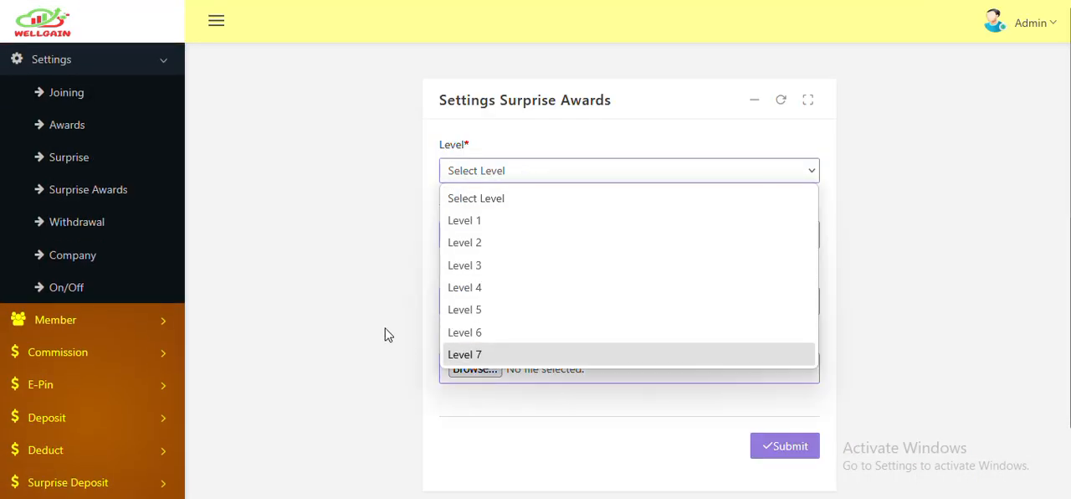
pyautogui.click(389, 333)
# - Return to the Surprise Awards settings, edit the Level 1 Ear buds award, upload the logo image for it and submit
pyautogui.click(107, 192)
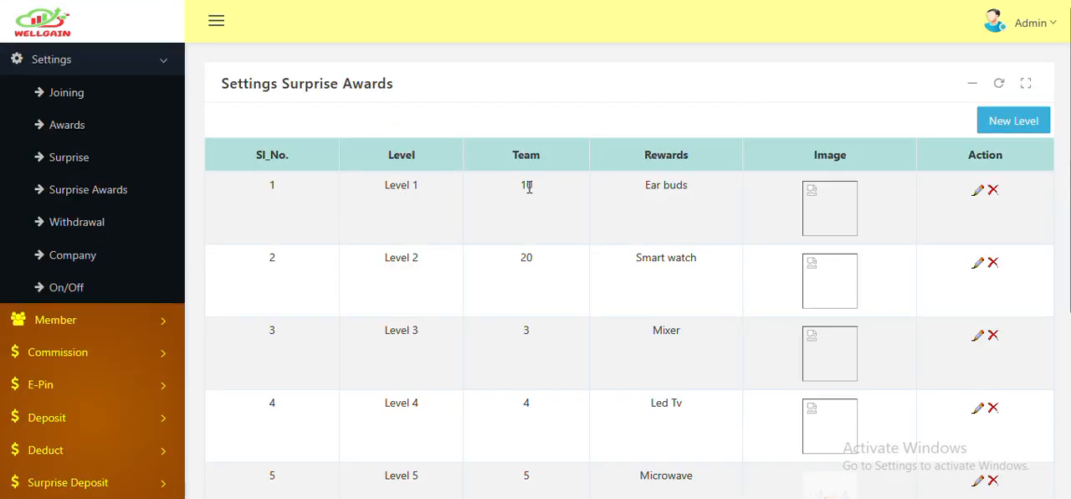
pyautogui.click(977, 191)
pyautogui.click(585, 275)
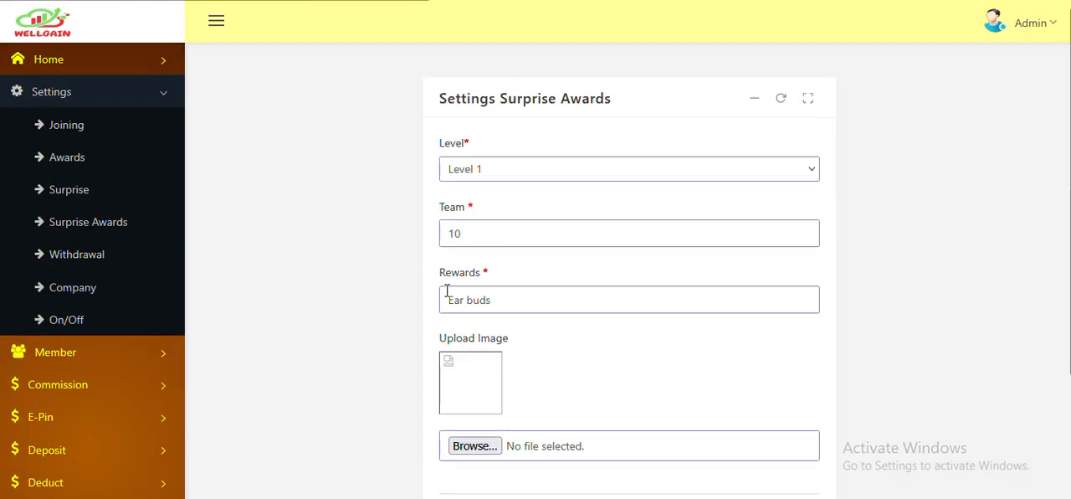
pyautogui.scroll(-3, 460, 297)
pyautogui.click(473, 301)
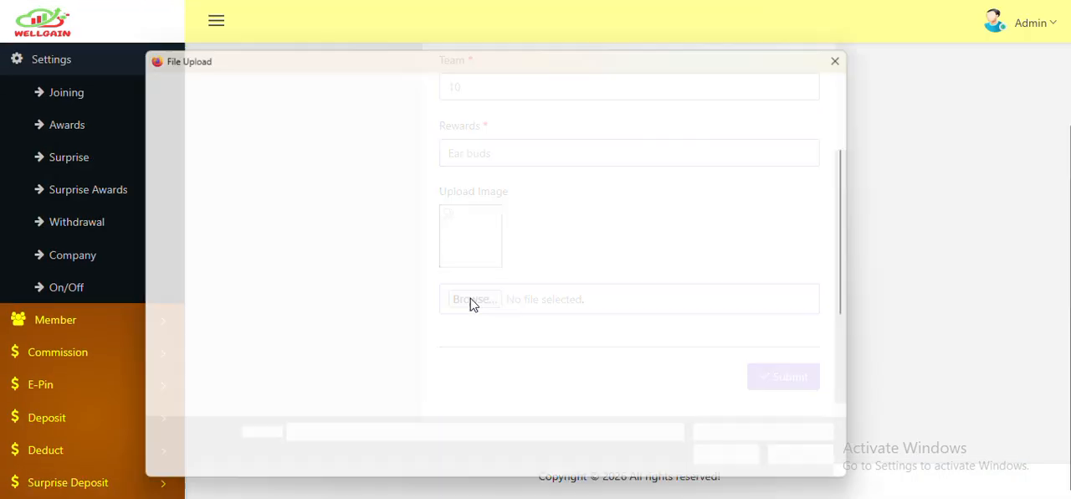
pyautogui.scroll(-3, 492, 276)
pyautogui.click(337, 395)
pyautogui.click(726, 470)
pyautogui.click(786, 381)
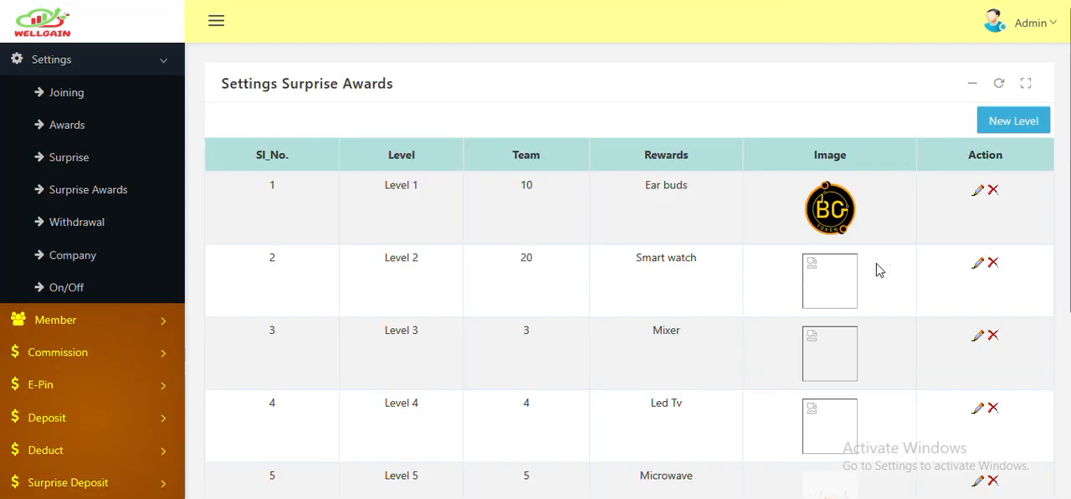
# - Edit the Level 2 Smart watch award, upload the profile image, submit it, and check the award images through Level 7
pyautogui.click(976, 268)
pyautogui.click(590, 276)
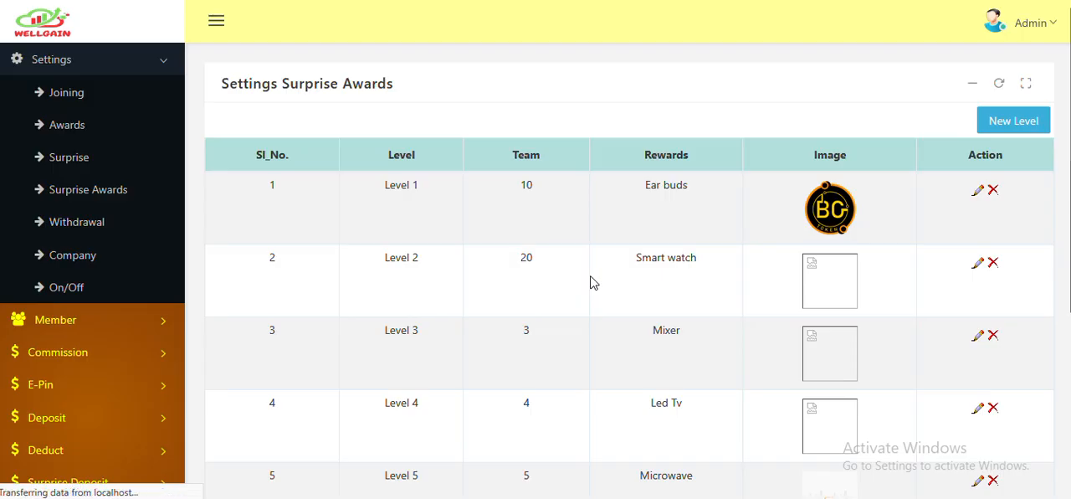
pyautogui.scroll(-2, 525, 303)
pyautogui.click(484, 301)
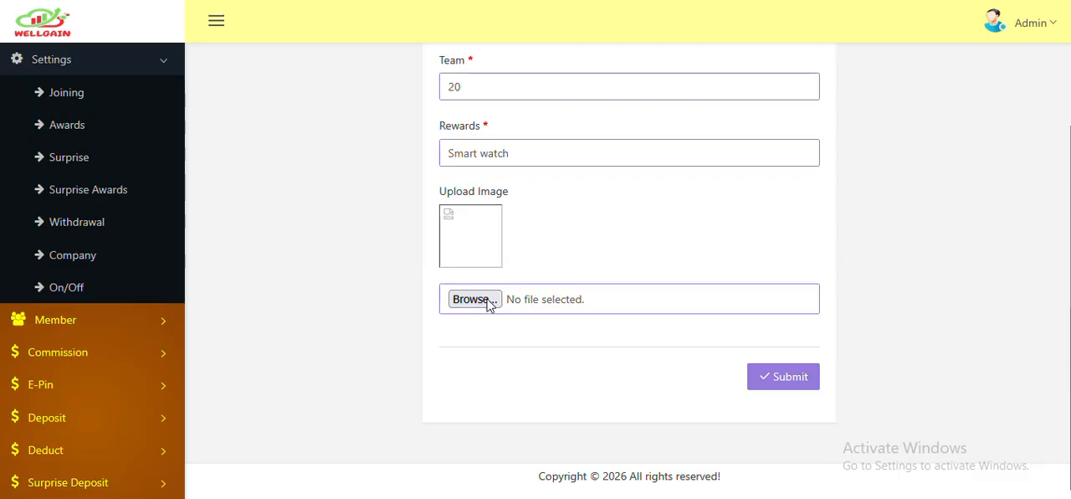
pyautogui.scroll(-2, 473, 306)
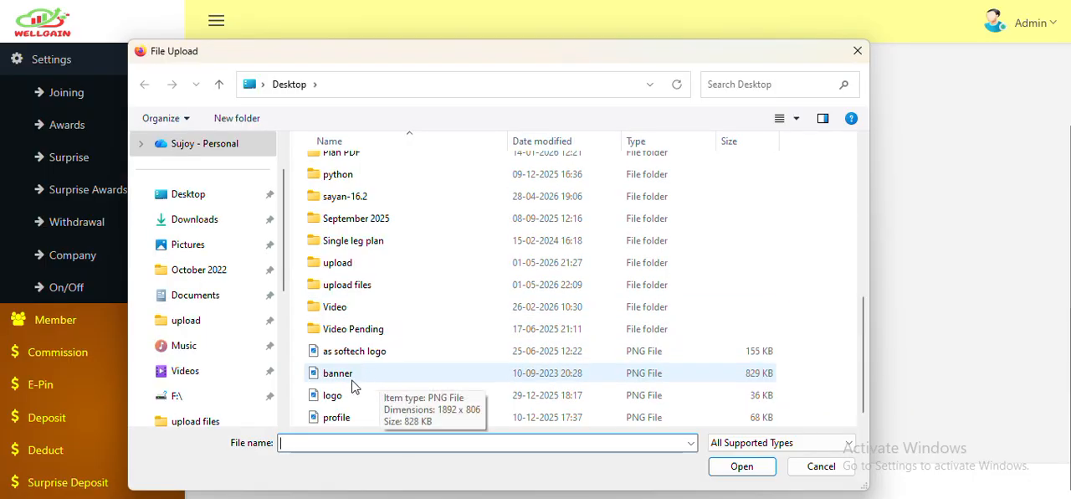
pyautogui.click(337, 417)
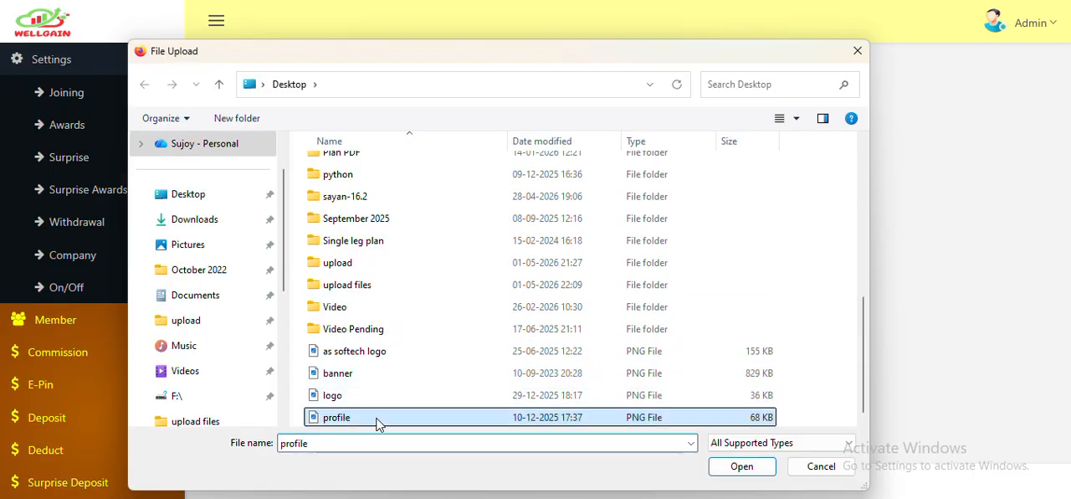
pyautogui.click(741, 466)
pyautogui.click(780, 378)
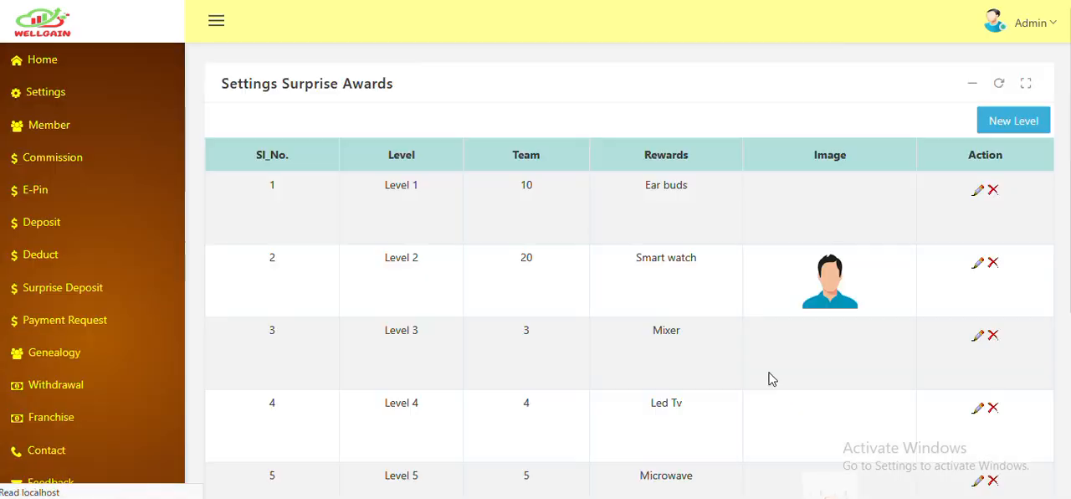
pyautogui.scroll(-2, 678, 326)
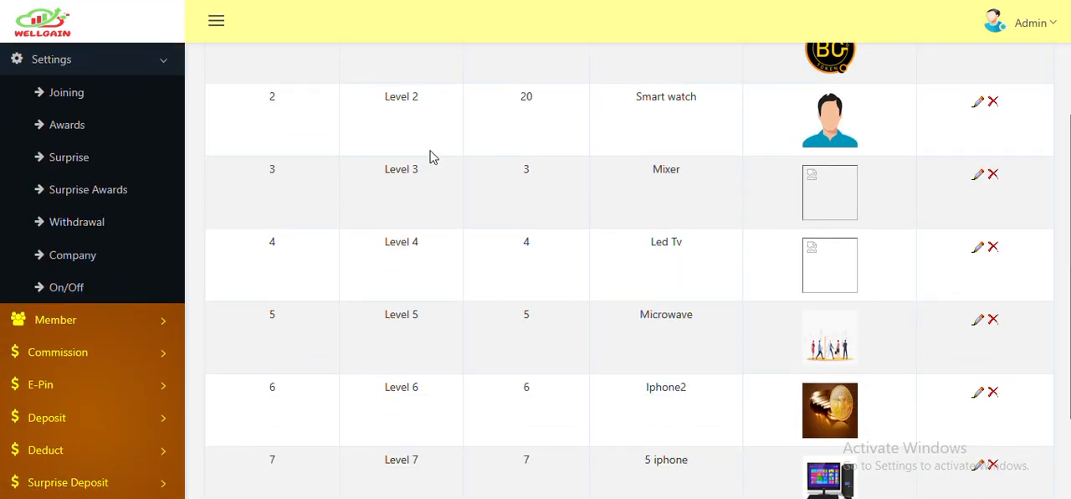
pyautogui.scroll(-2, 435, 318)
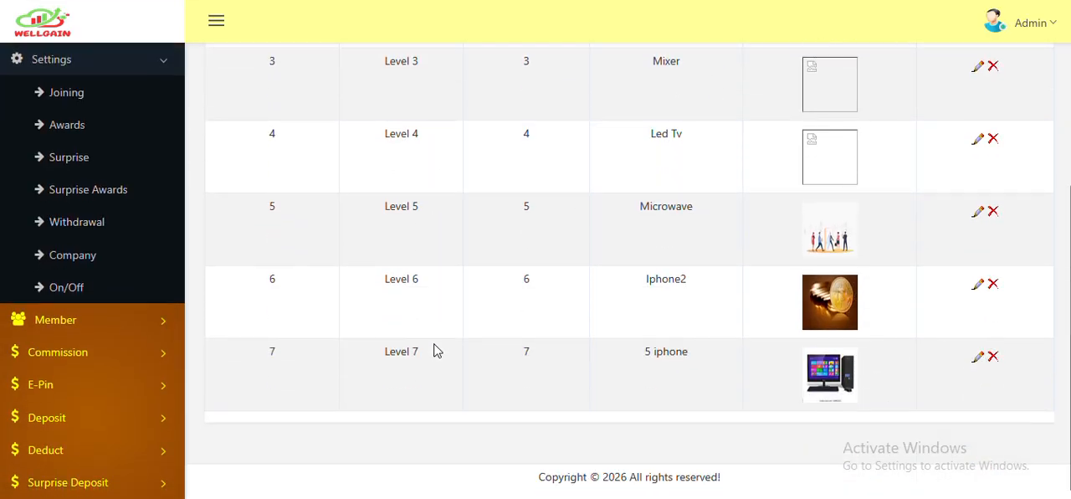
# - Edit the Withdrawal settings record to a minimum of 100 and submit it
pyautogui.click(121, 227)
pyautogui.doubleClick(410, 147)
pyautogui.click(563, 149)
pyautogui.click(988, 150)
pyautogui.moveTo(502, 171); pyautogui.dragTo(396, 162)
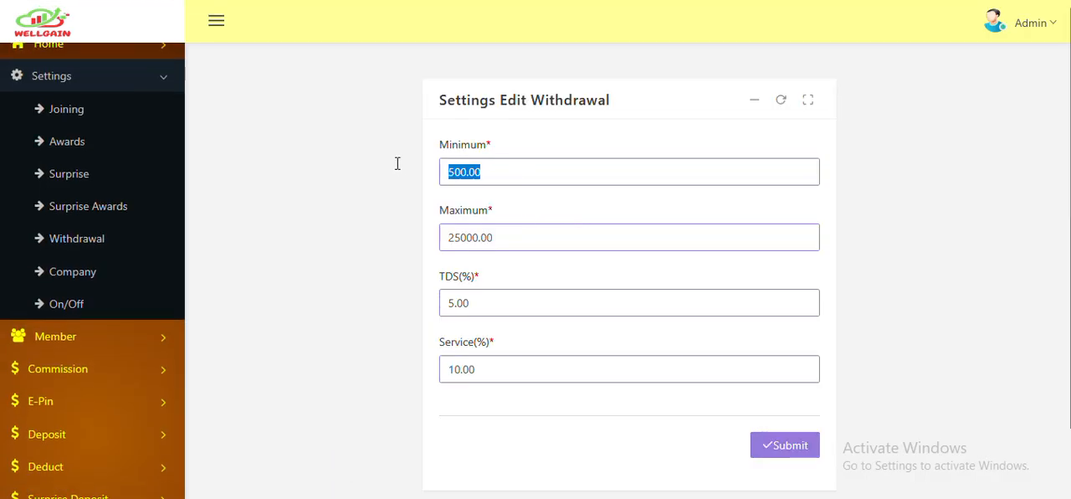
pyautogui.write('100')
pyautogui.moveTo(532, 237); pyautogui.dragTo(377, 235)
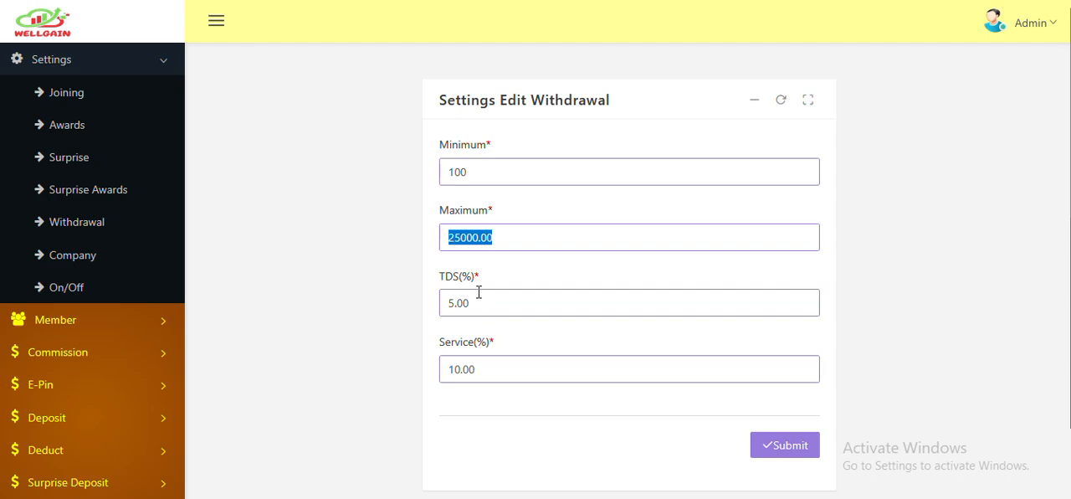
pyautogui.click(780, 444)
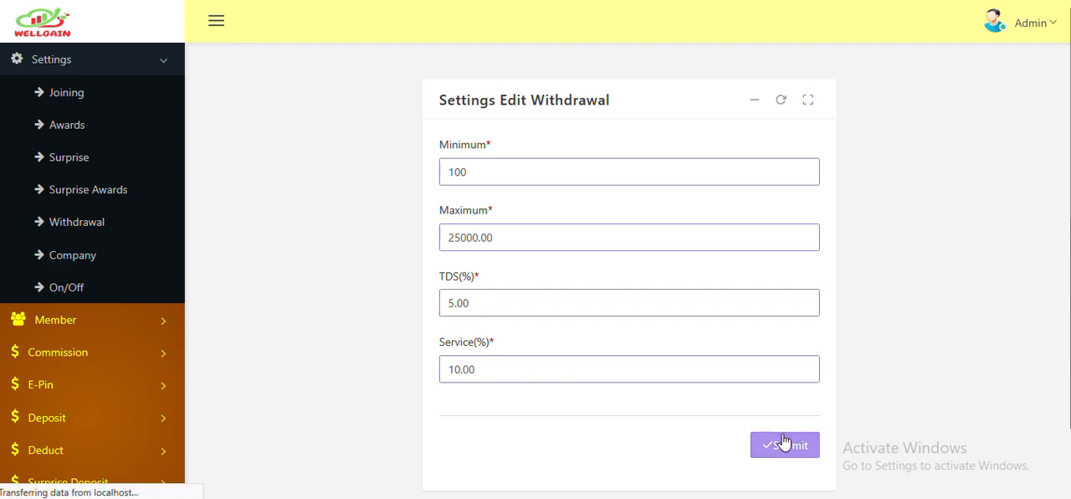
# - Open the Company settings and delete the existing bank record
pyautogui.scroll(-1, 148, 307)
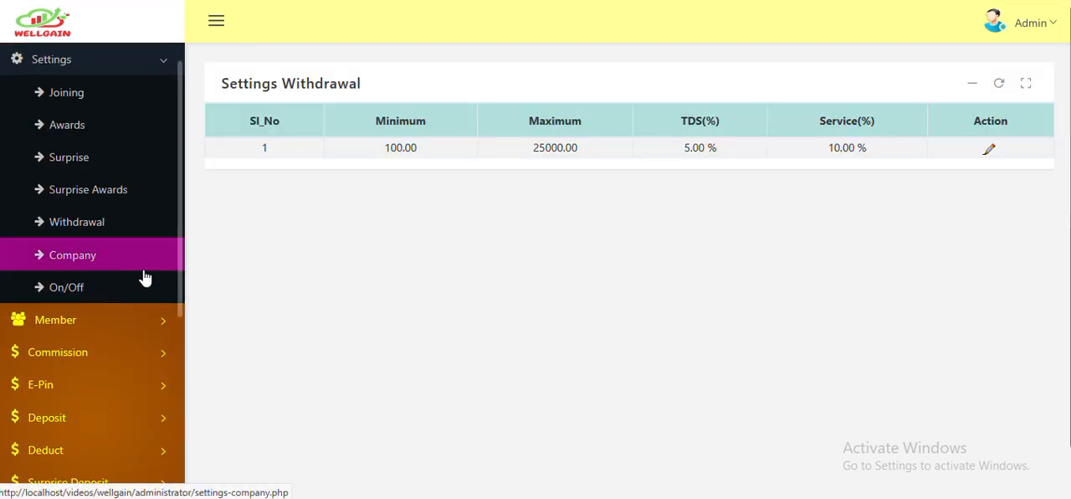
pyautogui.click(94, 265)
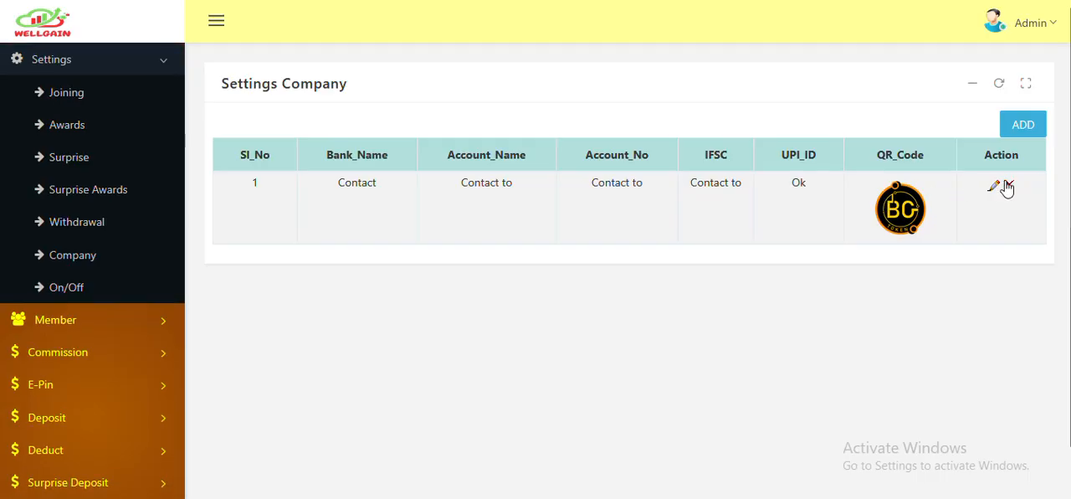
pyautogui.click(1009, 186)
pyautogui.click(518, 275)
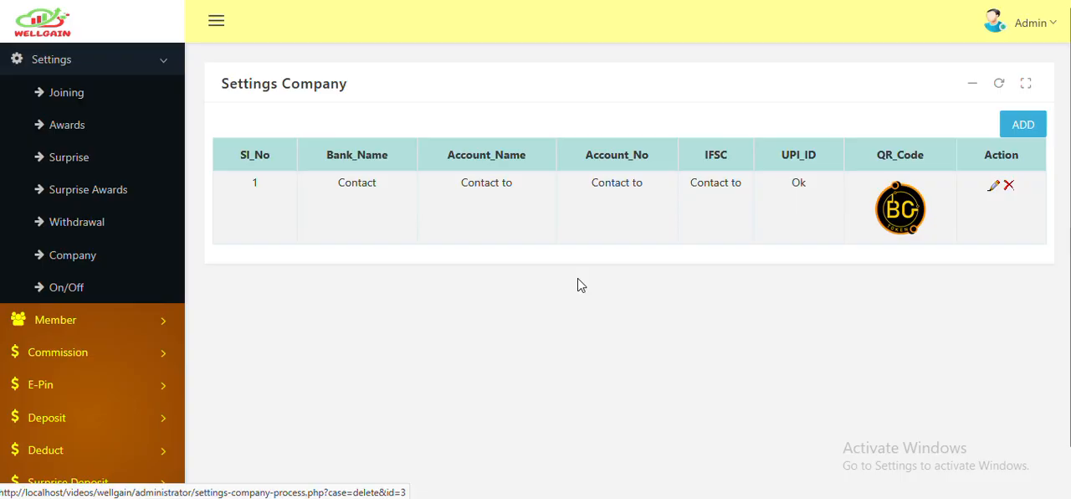
# - Start a new company bank record with bank name STATE BANK OF INDIA and account name WELLGAIN
pyautogui.click(1025, 130)
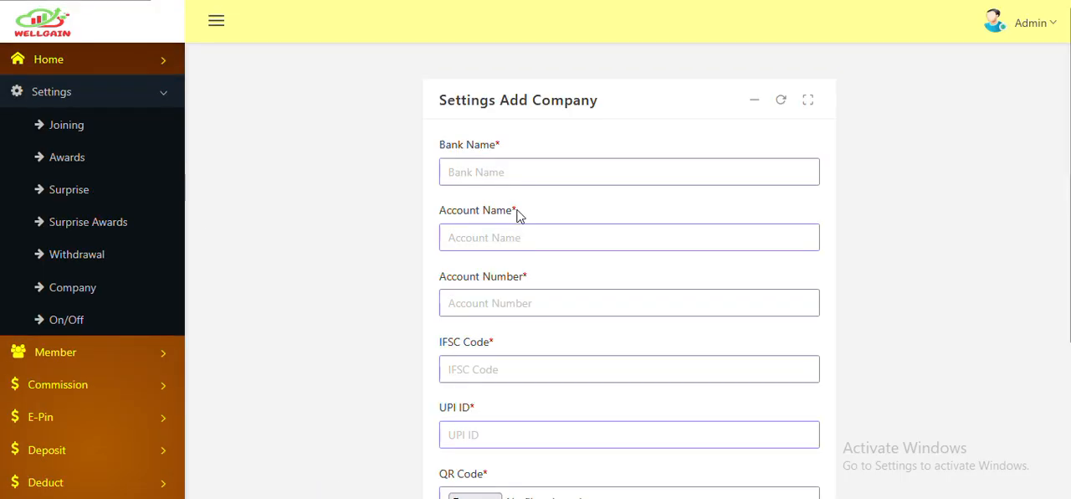
pyautogui.click(522, 175)
pyautogui.press('capslock')
pyautogui.write('STATE')
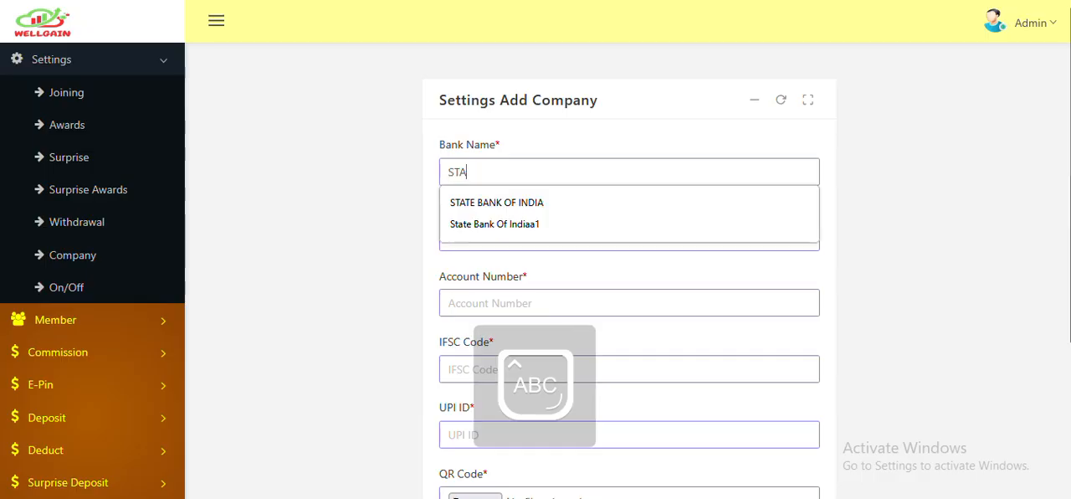
pyautogui.click(526, 205)
pyautogui.click(512, 237)
pyautogui.click(496, 266)
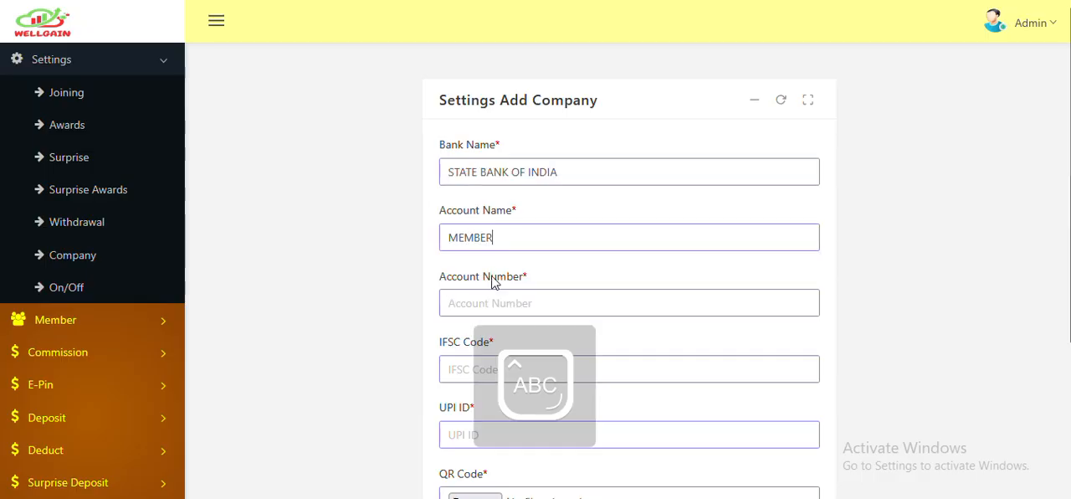
pyautogui.click(478, 303)
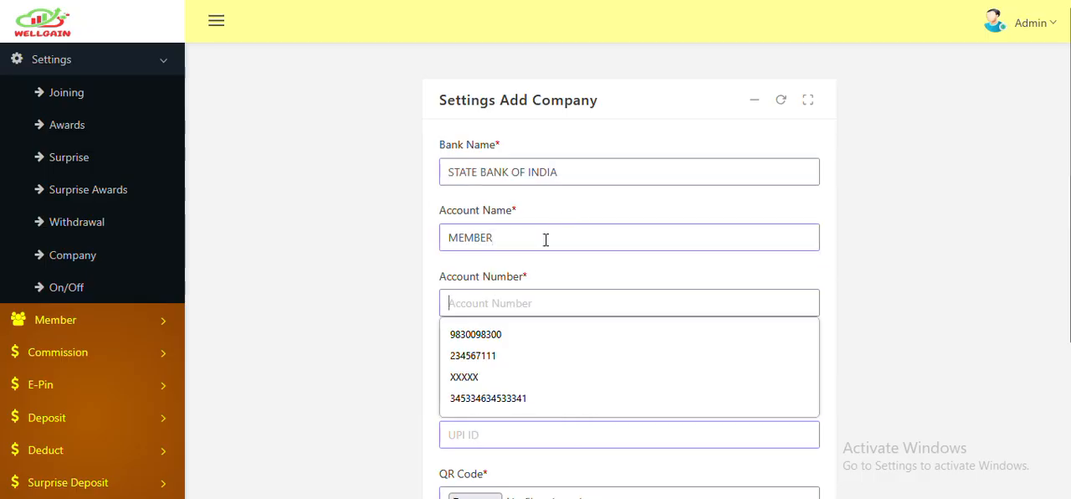
pyautogui.moveTo(545, 238); pyautogui.dragTo(365, 239)
pyautogui.write('WELLGAIN')
# - Fill in the company's account number, IFSC code and UPI ID, upload the logo image as QR code, and submit the record
pyautogui.click(480, 302)
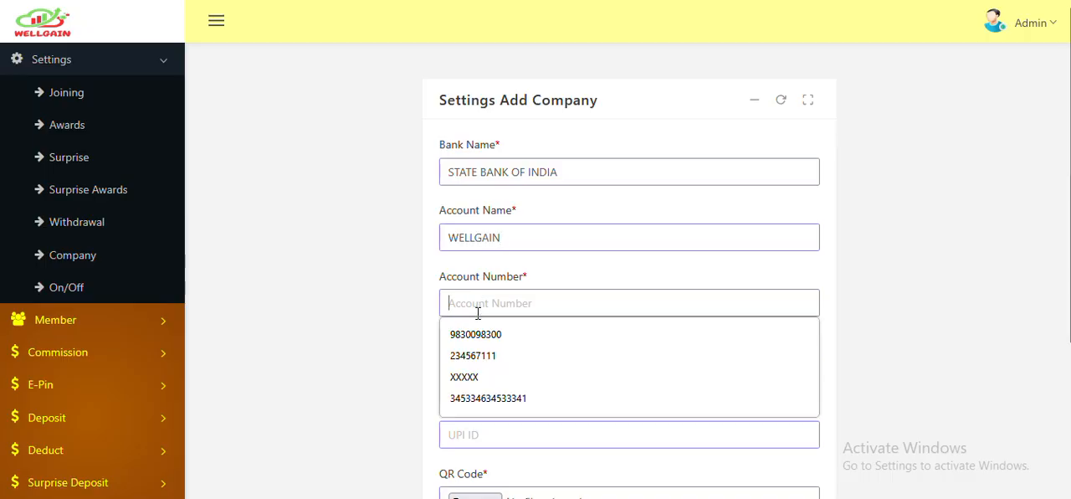
pyautogui.click(477, 399)
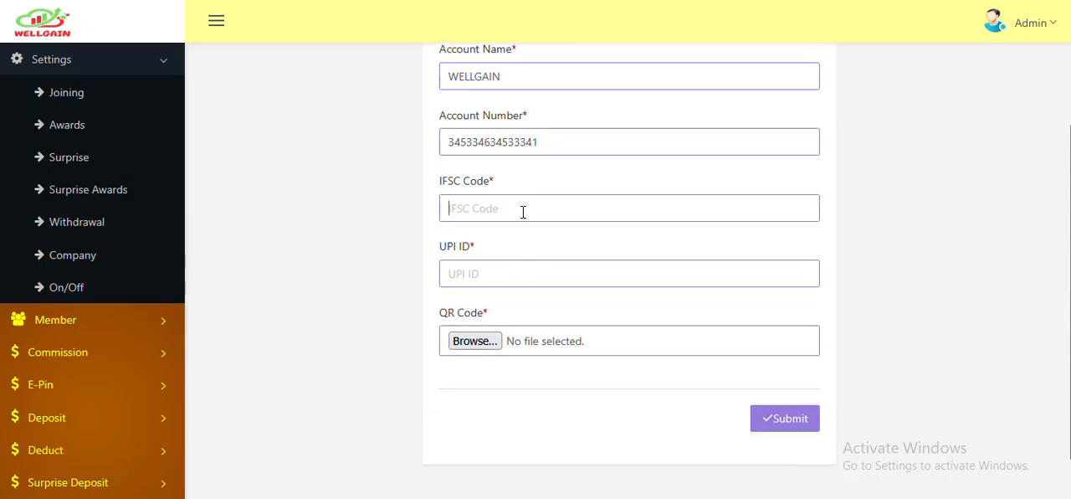
pyautogui.click(494, 259)
pyautogui.click(485, 276)
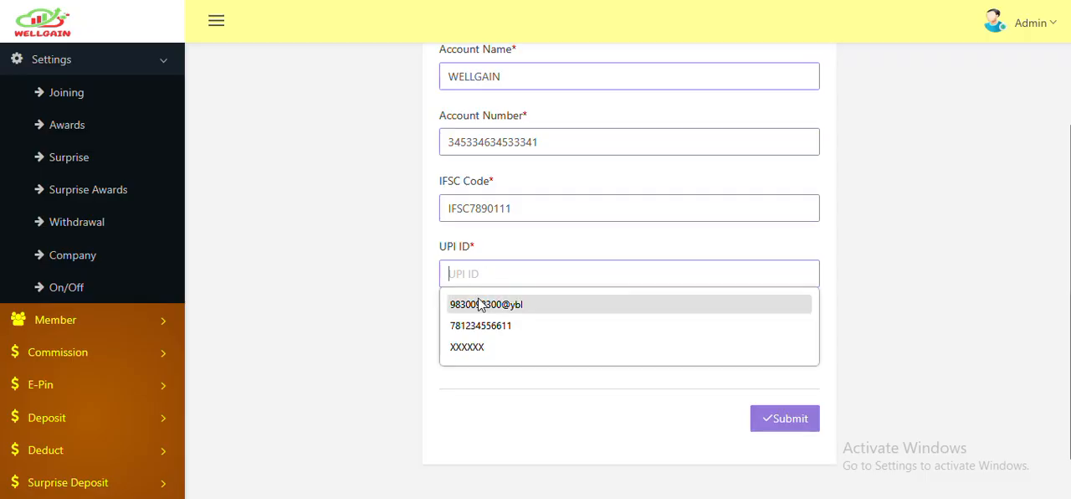
pyautogui.click(486, 304)
pyautogui.click(477, 343)
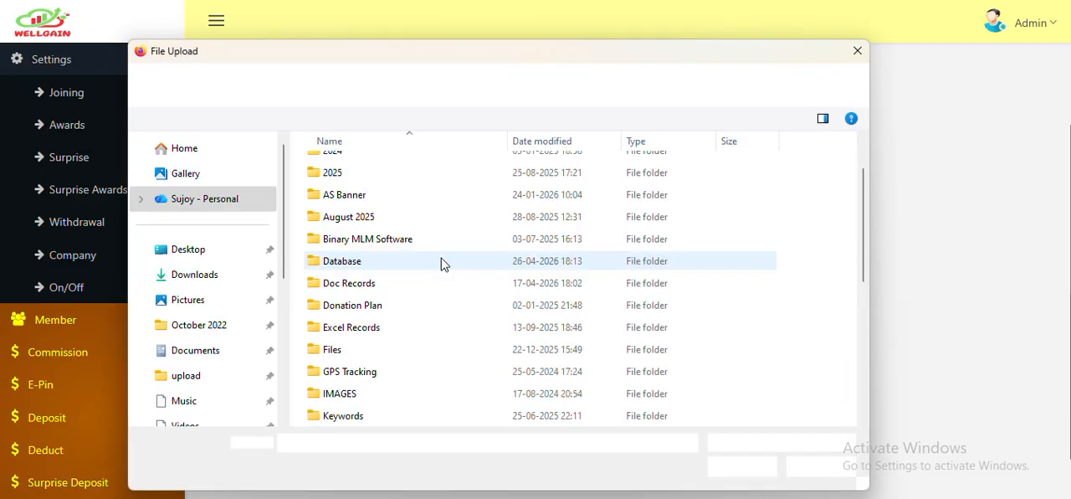
pyautogui.click(334, 398)
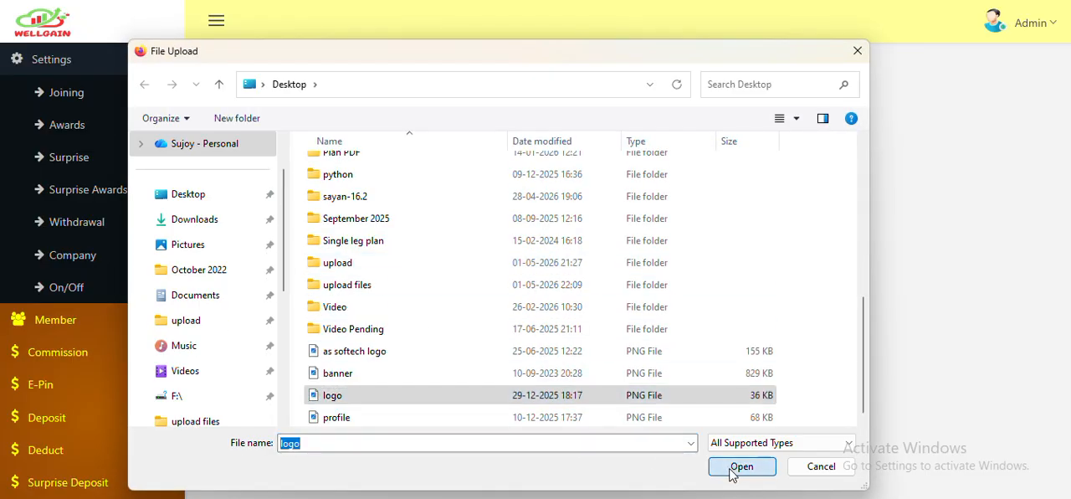
pyautogui.click(740, 467)
pyautogui.click(778, 376)
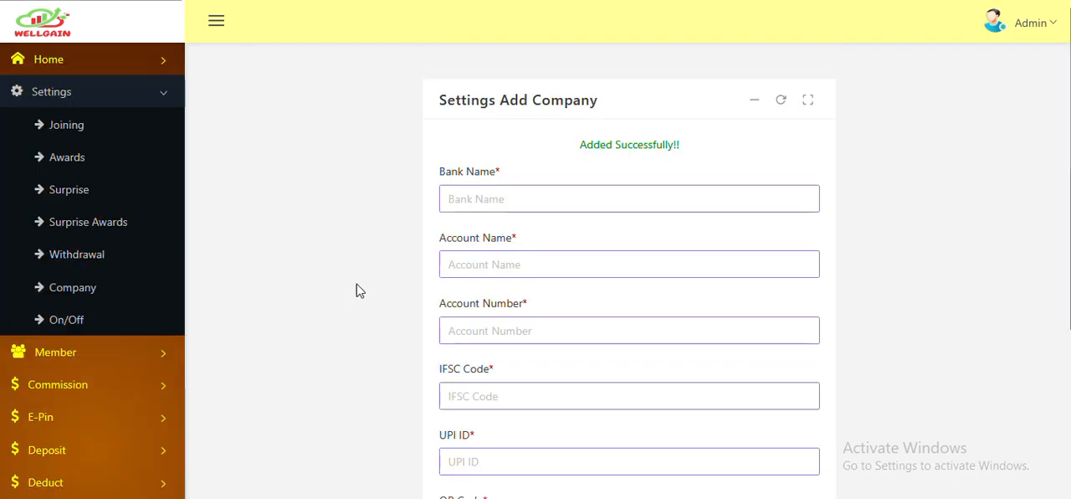
# - Edit the On/Off settings to switch Withdrawal to ON, leaving Registration and Login ON, and submit the change
pyautogui.scroll(-1, 83, 297)
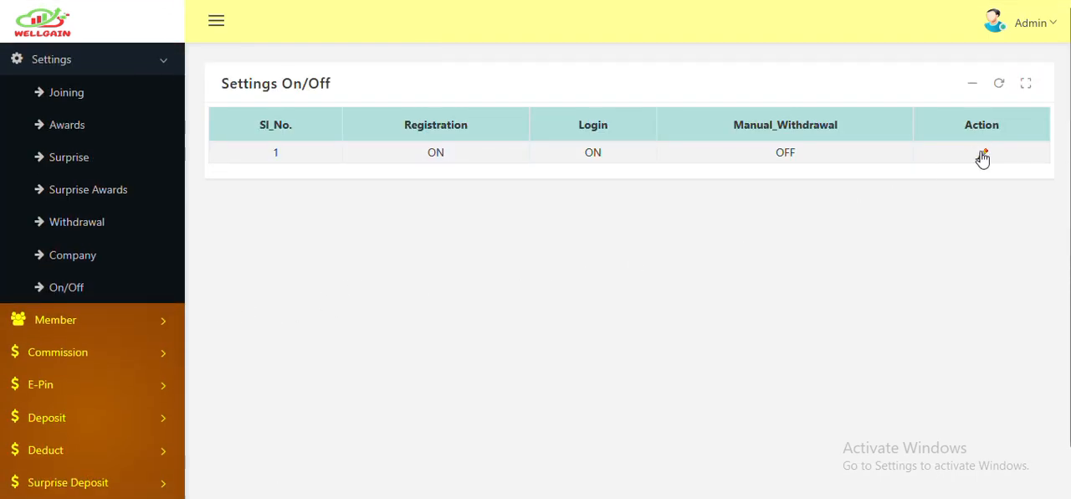
pyautogui.click(982, 156)
pyautogui.click(586, 281)
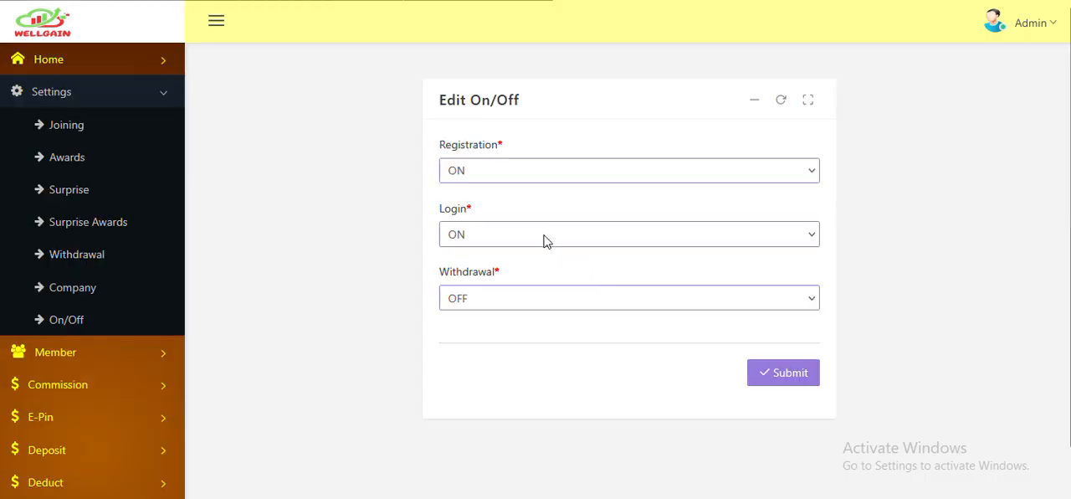
pyautogui.click(491, 185)
pyautogui.click(498, 220)
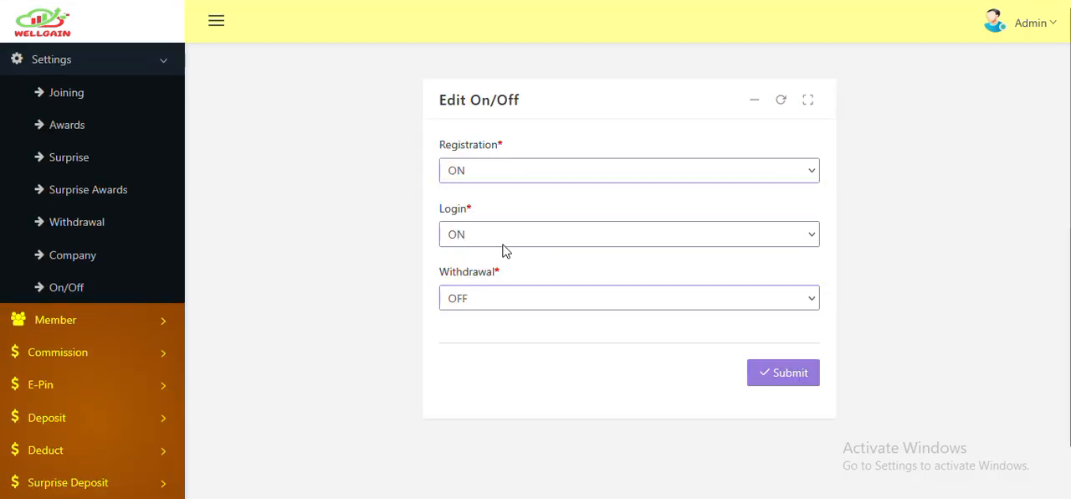
pyautogui.click(518, 309)
pyautogui.click(484, 351)
pyautogui.click(776, 374)
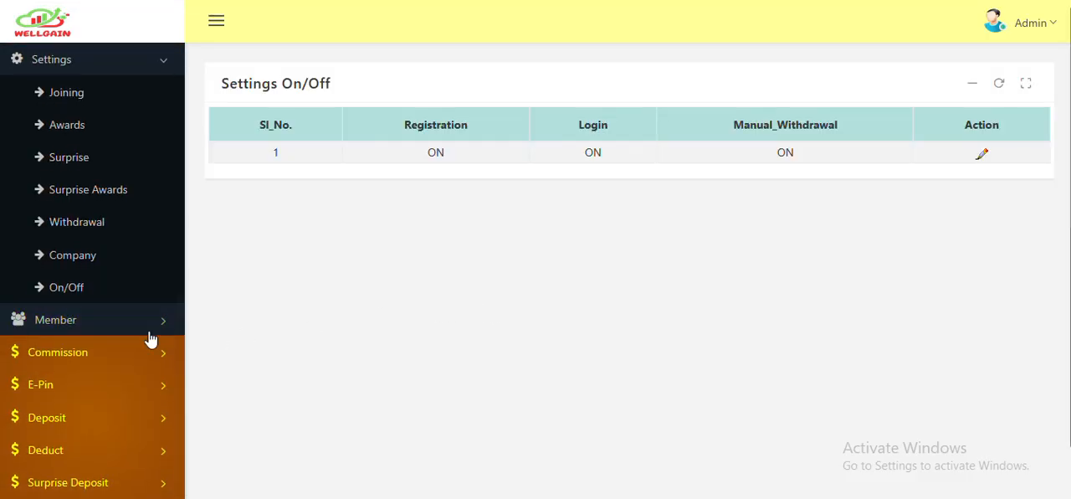
# - Open the First Member form and fill in the new member's name
pyautogui.click(146, 330)
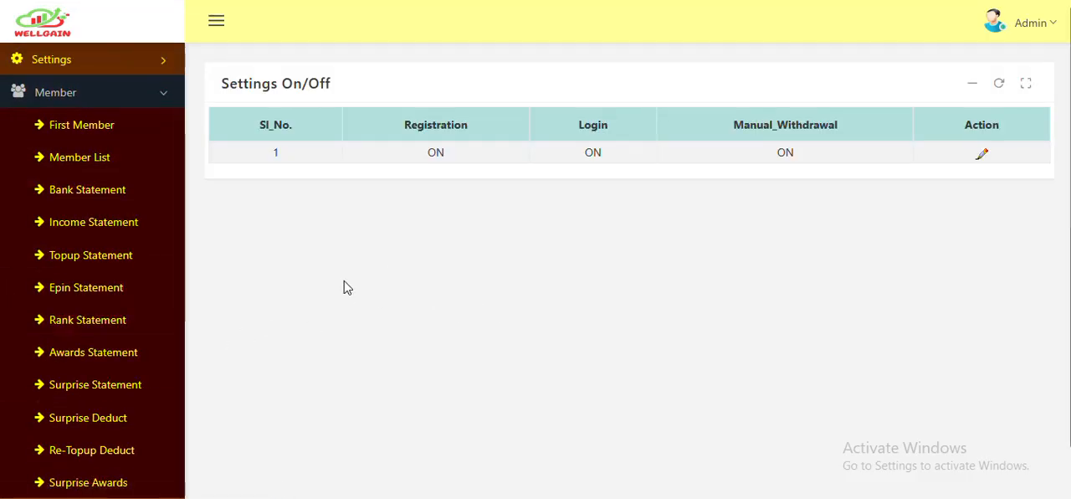
pyautogui.click(87, 127)
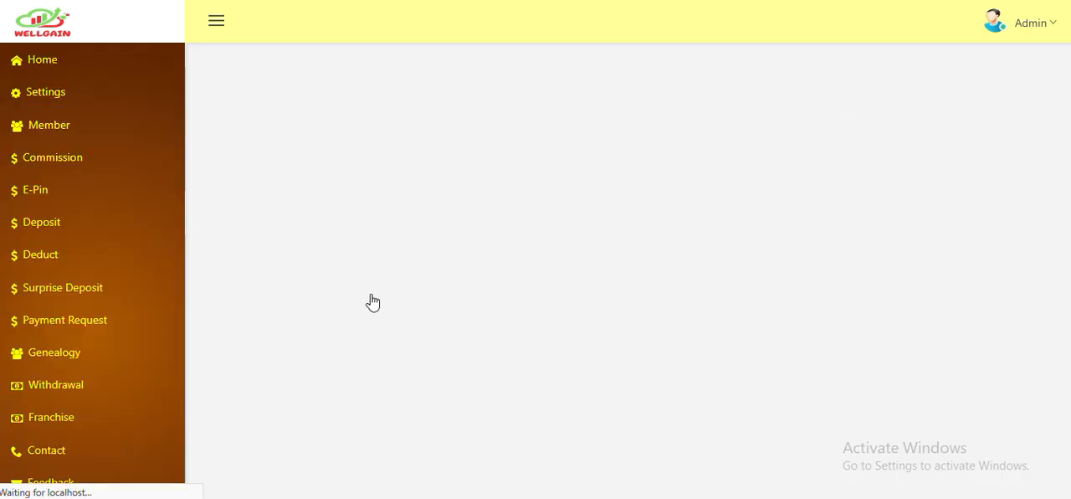
pyautogui.scroll(-10, 371, 294)
pyautogui.scroll(10, 365, 305)
pyautogui.click(497, 167)
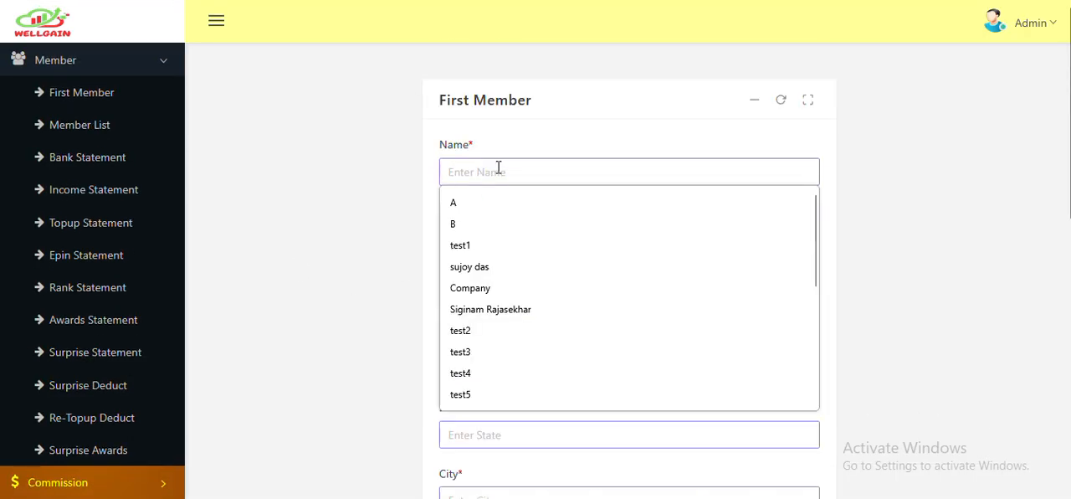
pyautogui.write('a')
pyautogui.click(500, 203)
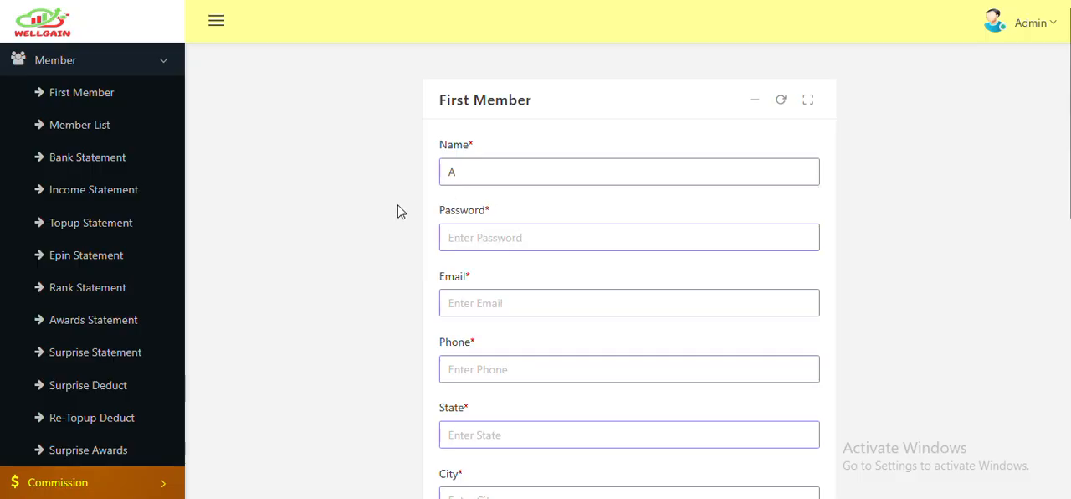
# - Fill in the first member's password, e-mail and phone number
pyautogui.scroll(-1, 492, 263)
pyautogui.click(495, 232)
pyautogui.click(488, 259)
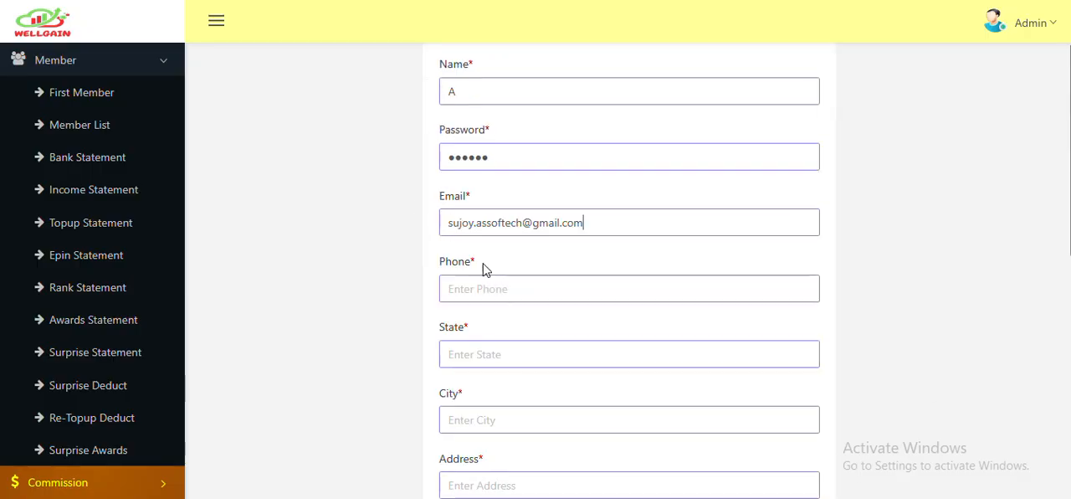
pyautogui.click(485, 284)
pyautogui.click(477, 320)
# - Fill in state west bengal, city Kolkata and the member's address, leave the bank fields empty, and submit the first member
pyautogui.scroll(-2, 412, 292)
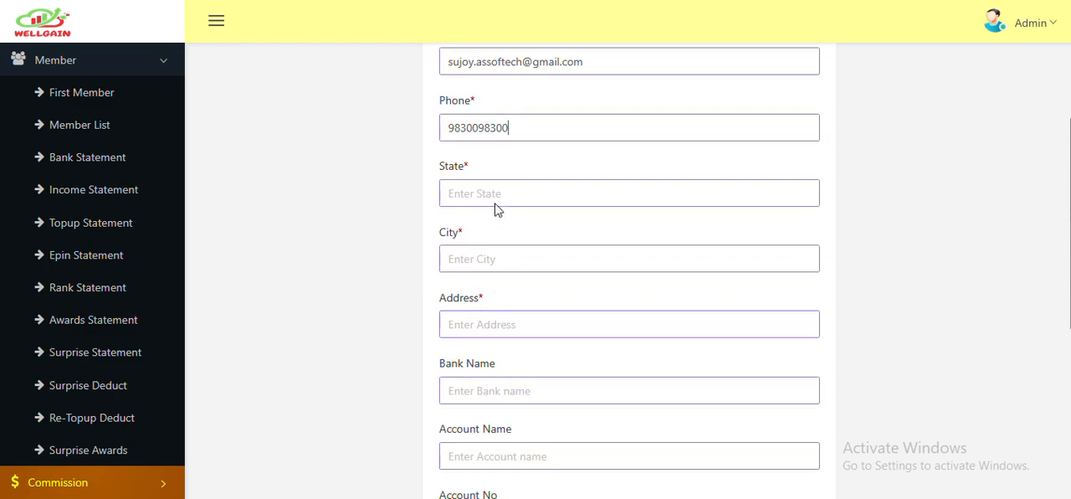
pyautogui.click(496, 196)
pyautogui.click(488, 226)
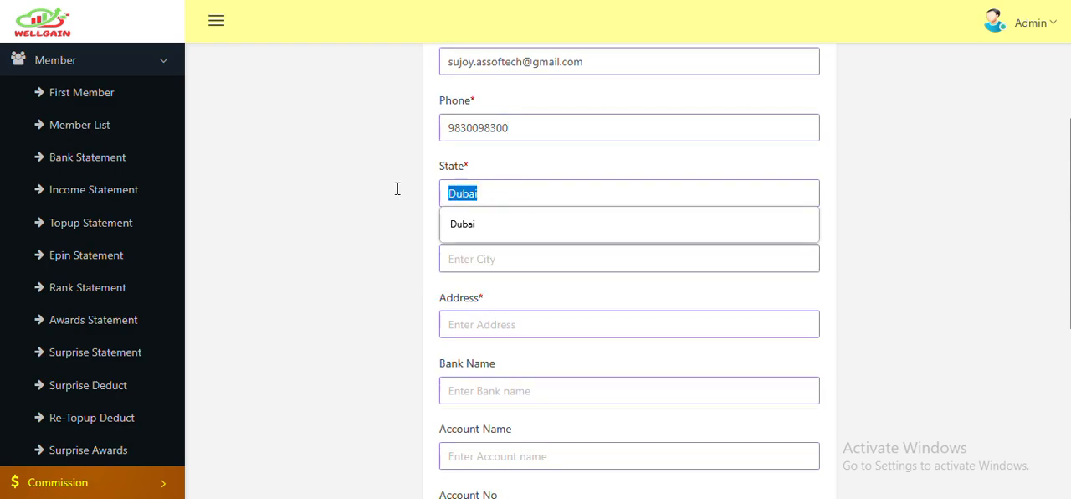
pyautogui.write('we')
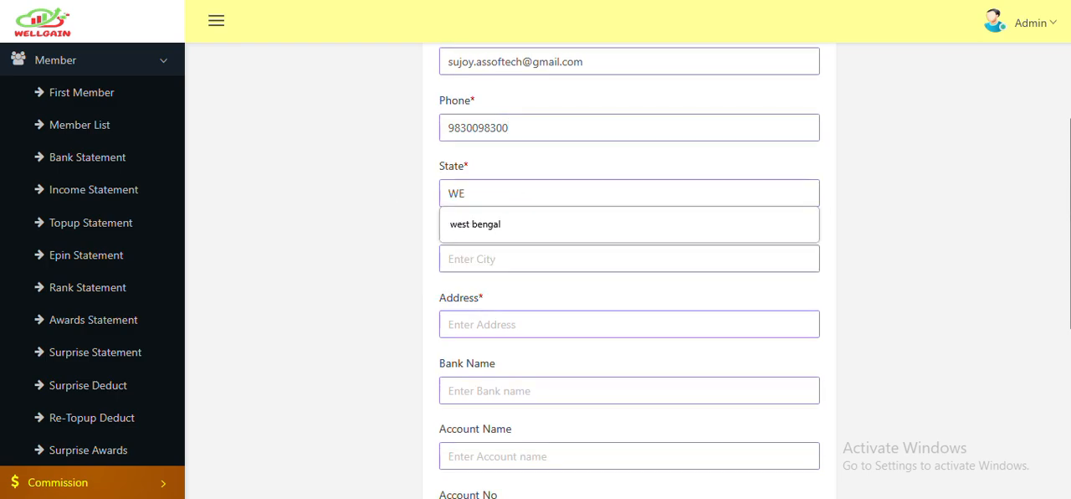
pyautogui.click(490, 221)
pyautogui.click(488, 264)
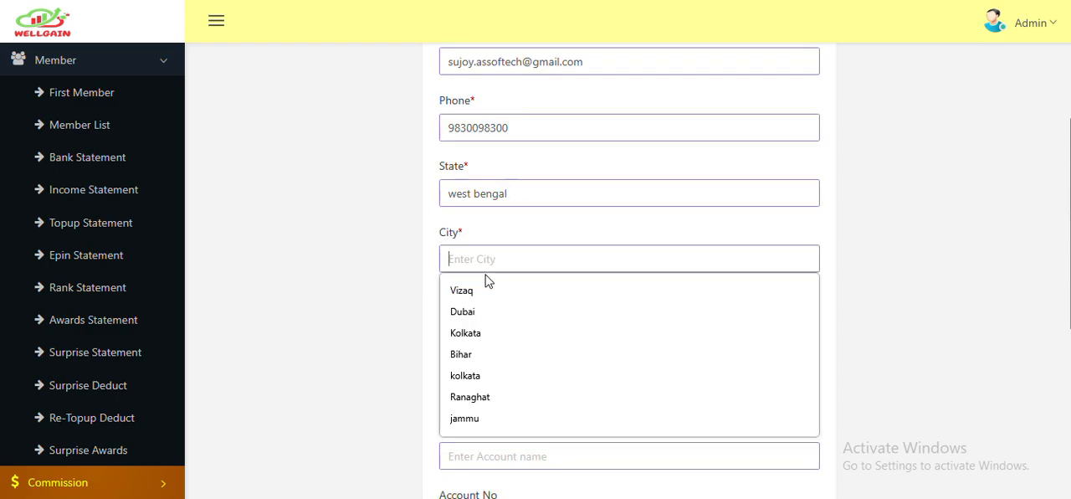
pyautogui.click(475, 333)
pyautogui.click(482, 326)
pyautogui.click(489, 356)
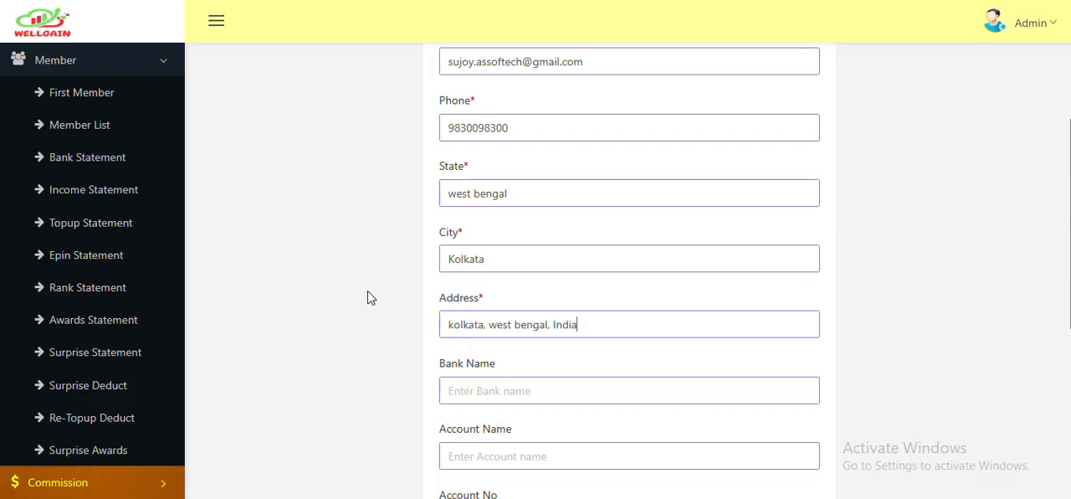
pyautogui.scroll(-2, 443, 294)
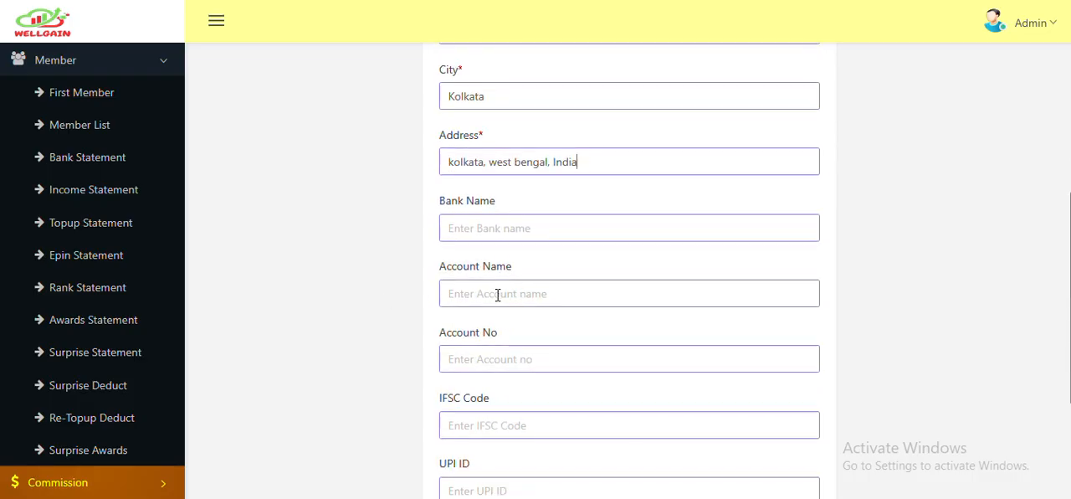
pyautogui.scroll(-1, 504, 306)
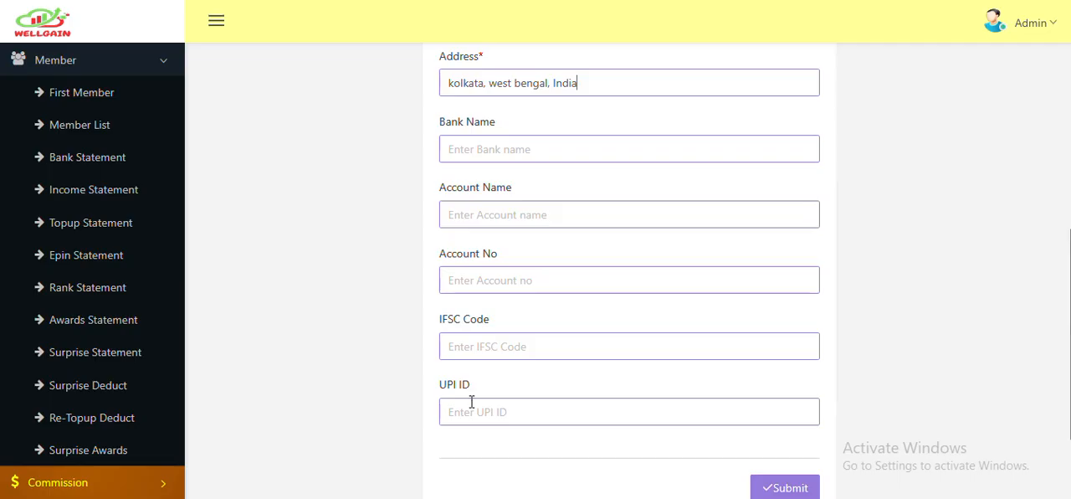
pyautogui.click(803, 475)
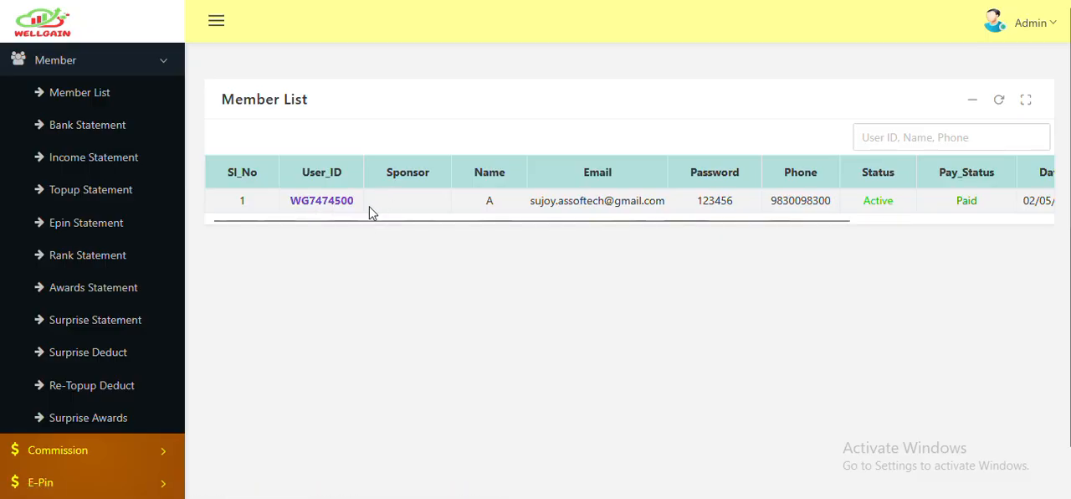
# - View the new member's full details from the member list, including the bank details section
pyautogui.hscroll(5, 364, 231)
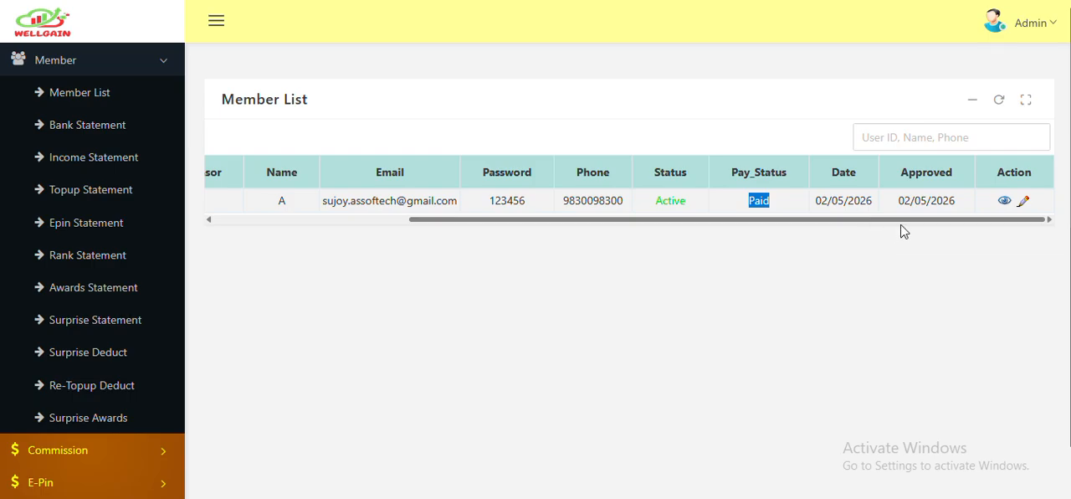
pyautogui.click(1004, 202)
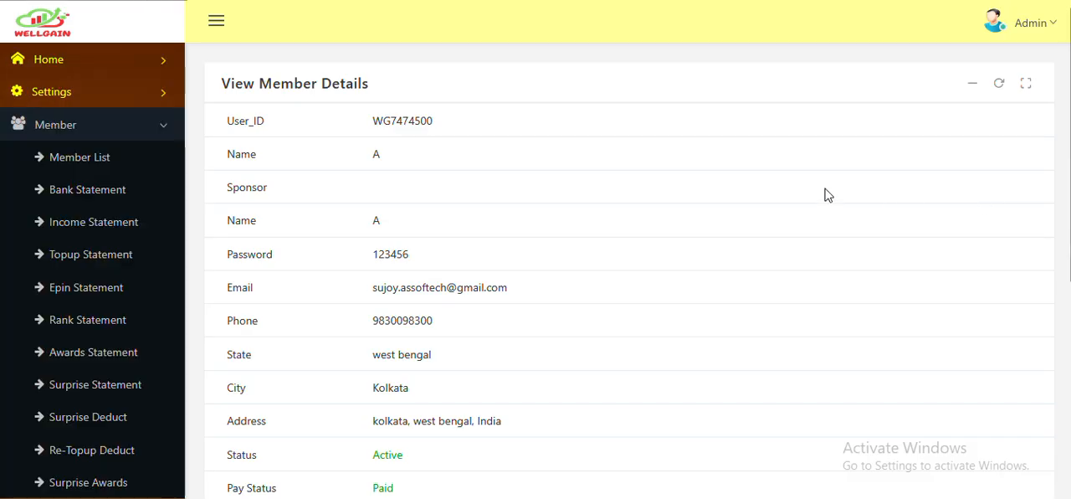
pyautogui.scroll(-5, 552, 213)
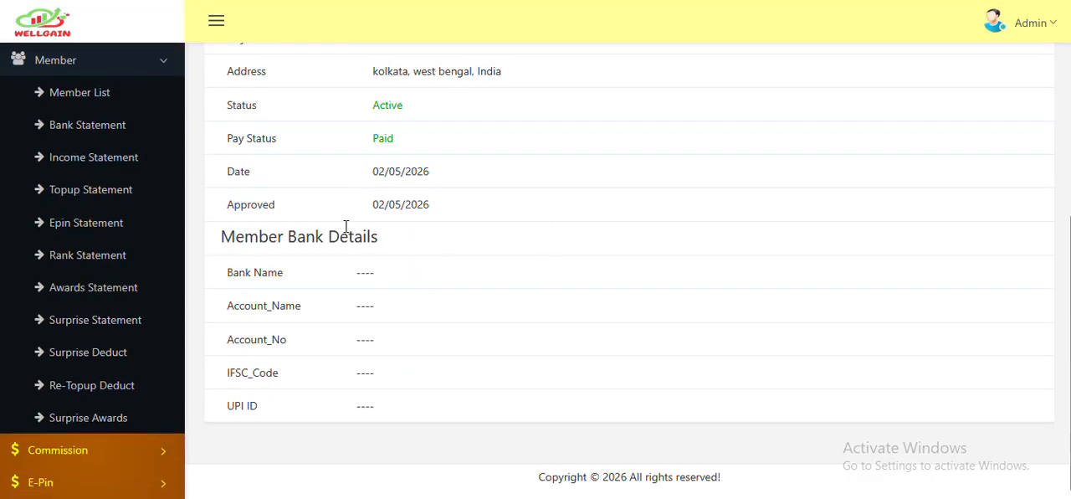
# - Edit the member's record from the member list, setting bank name STATE BANK OF INDIA and account name MEMBER
pyautogui.click(64, 93)
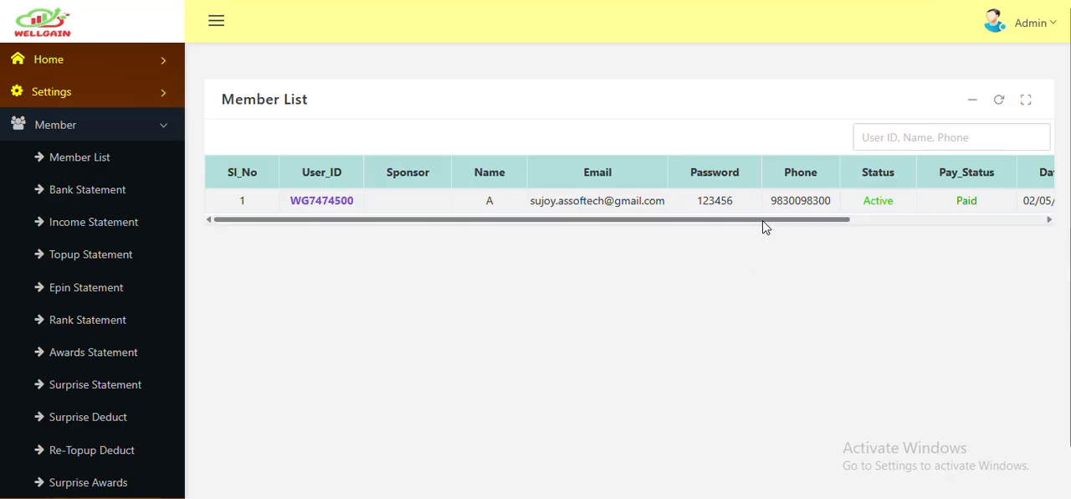
pyautogui.moveTo(762, 223); pyautogui.dragTo(992, 222)
pyautogui.click(1022, 201)
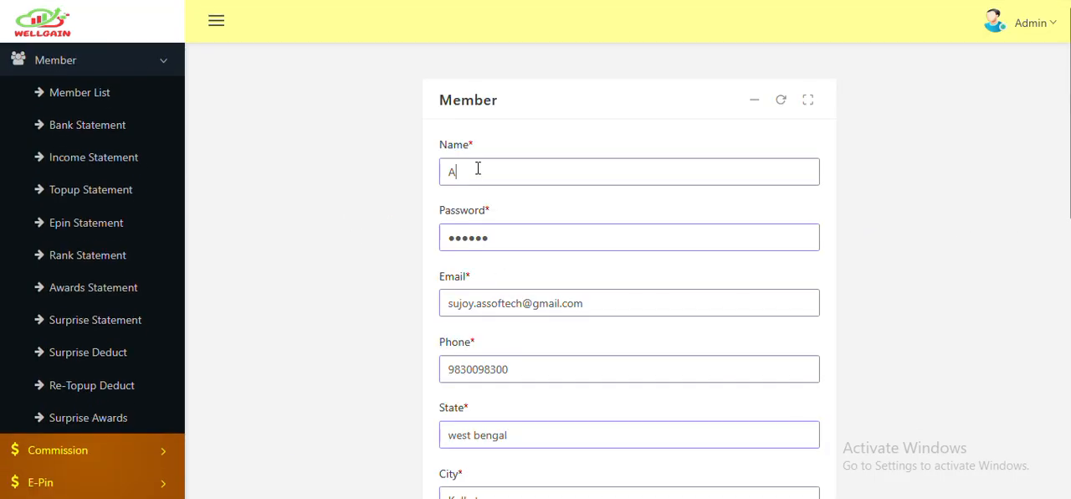
pyautogui.click(478, 170)
pyautogui.click(366, 292)
pyautogui.scroll(-3, 418, 296)
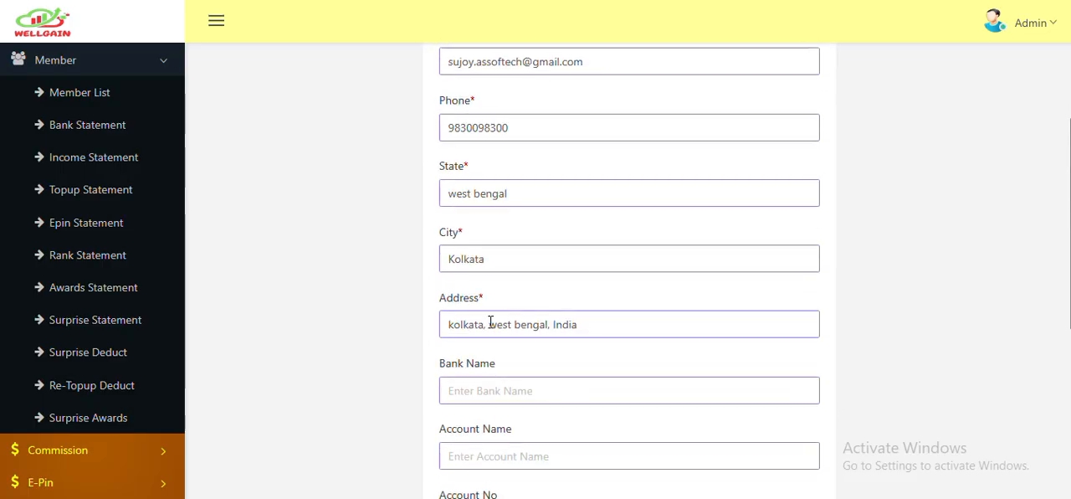
pyautogui.scroll(-1, 491, 320)
pyautogui.click(499, 308)
pyautogui.click(497, 338)
pyautogui.click(487, 374)
pyautogui.click(485, 407)
# - Fill in the member's account number, IFSC code and UPI ID, and submit the record
pyautogui.scroll(-2, 469, 322)
pyautogui.click(481, 278)
pyautogui.click(477, 310)
pyautogui.click(491, 351)
pyautogui.click(477, 378)
pyautogui.click(475, 415)
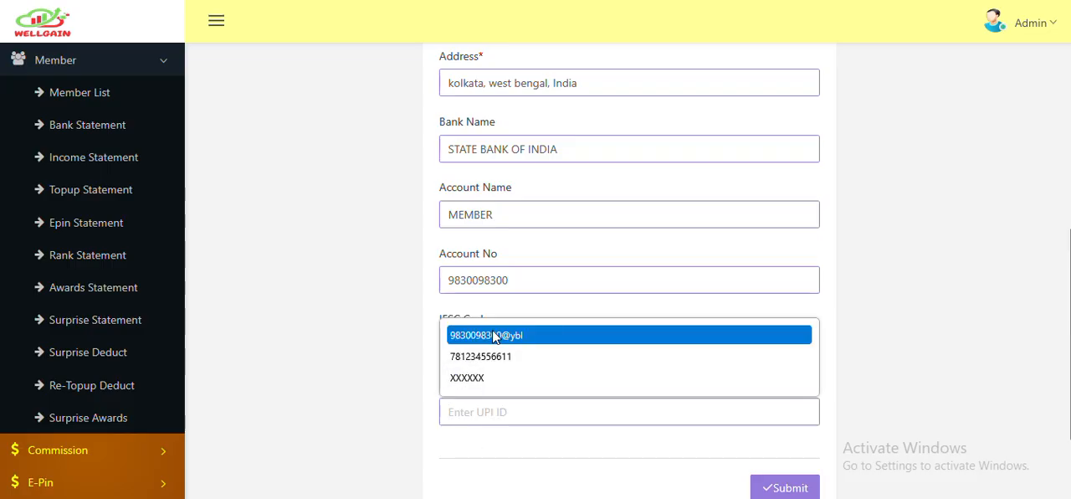
pyautogui.click(494, 336)
pyautogui.click(785, 488)
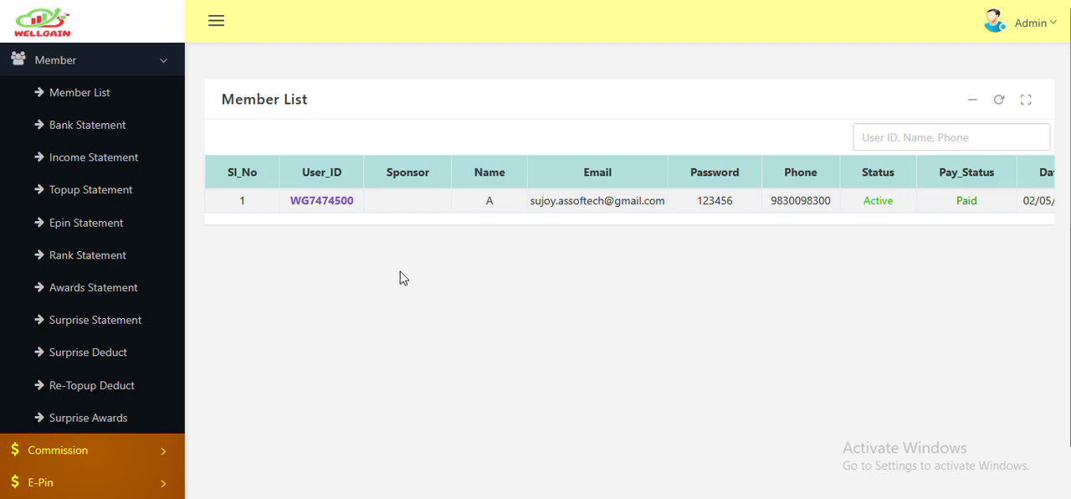
# - Copy the member's user ID from the list and sign in to the member panel with it and the member's password
pyautogui.doubleClick(309, 202)
pyautogui.hotkey('ctrl', 'c')
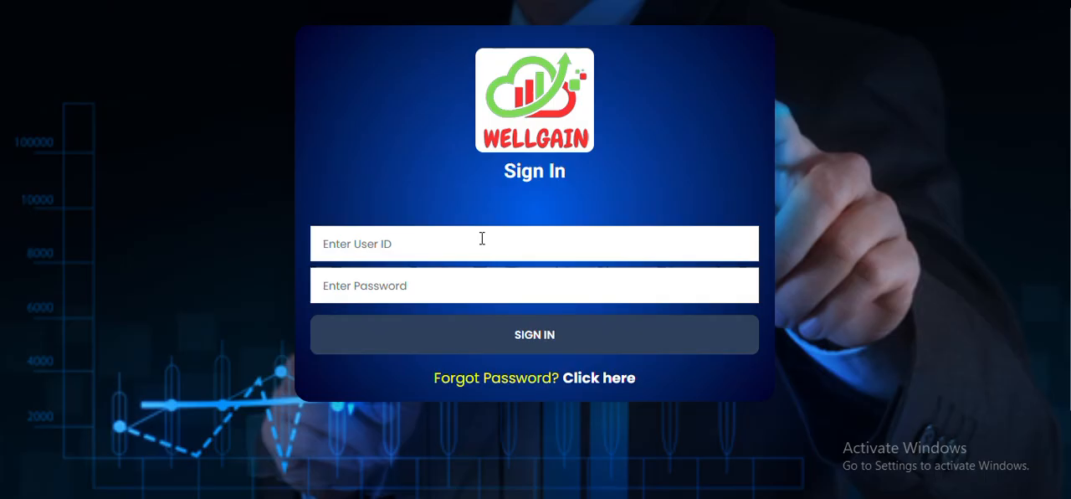
pyautogui.click(482, 239)
pyautogui.hotkey('ctrl', 'v')
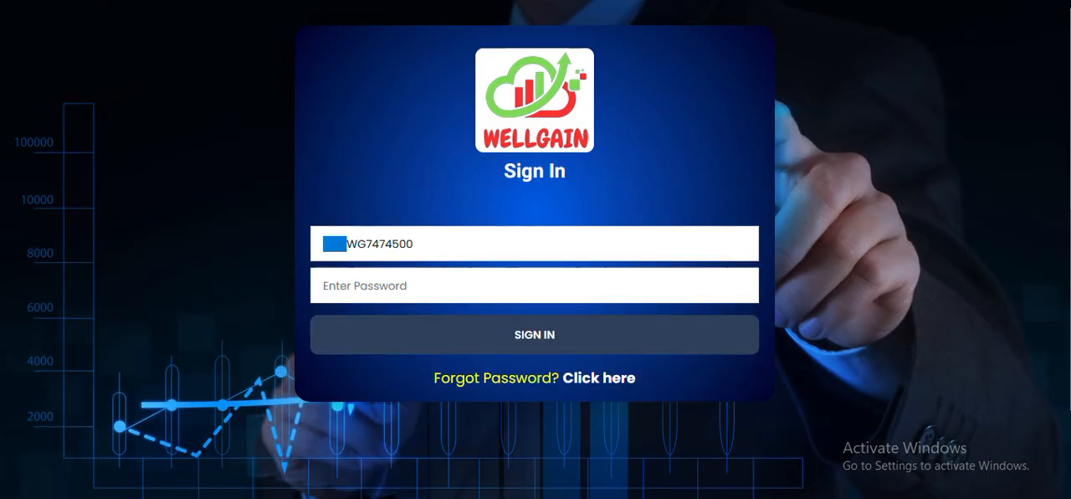
pyautogui.write('••')
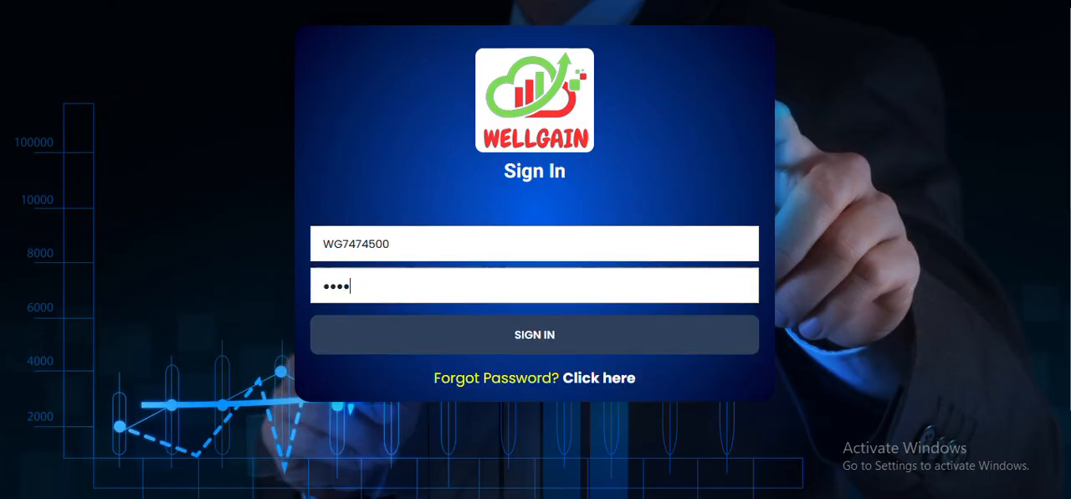
pyautogui.click(605, 333)
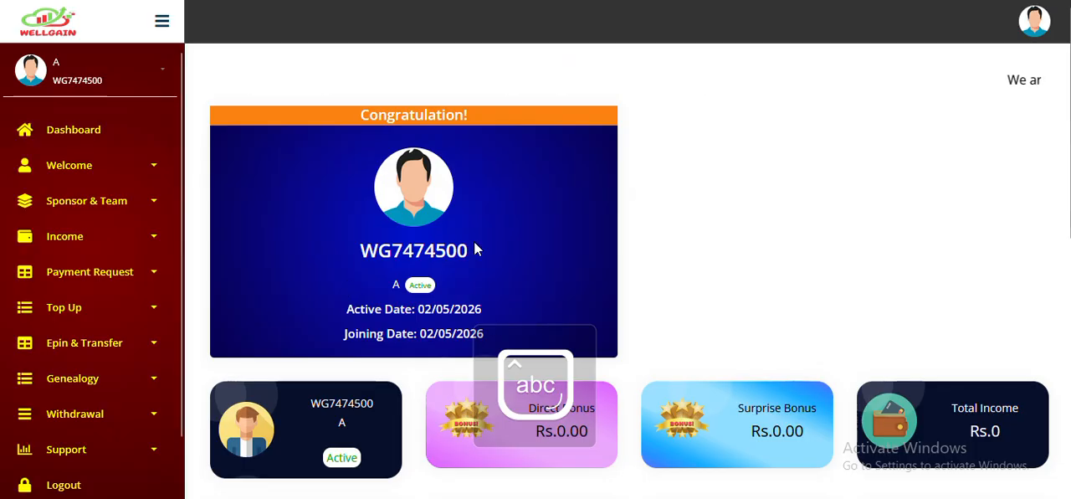
# - Examine the member dashboard's bonus and wallet cards and its scrolling announcement
pyautogui.scroll(-3, 753, 248)
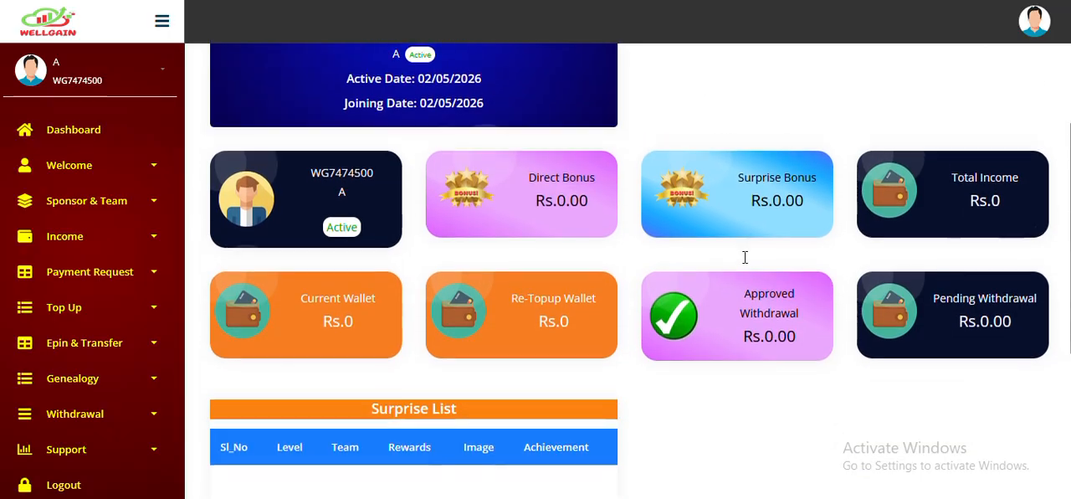
pyautogui.click(84, 133)
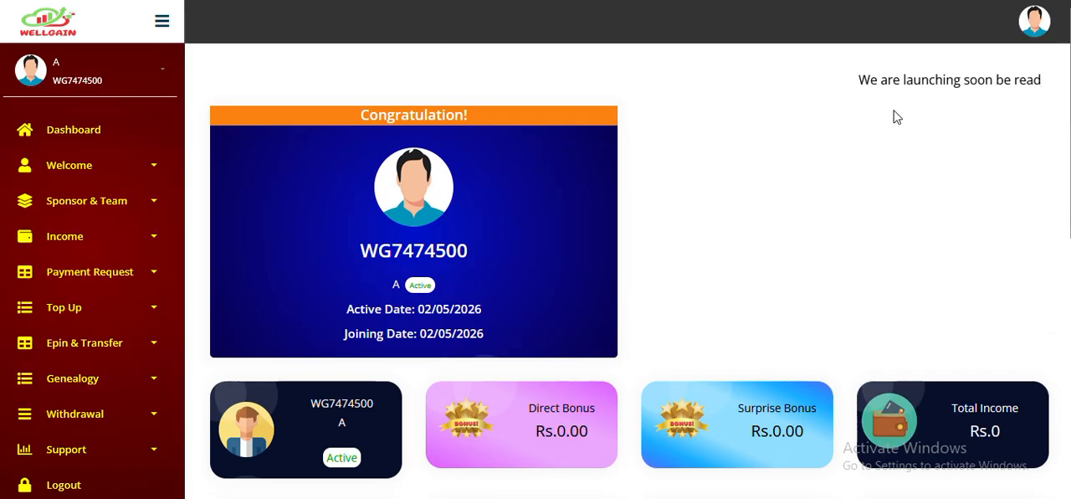
pyautogui.moveTo(855, 78); pyautogui.dragTo(1031, 80)
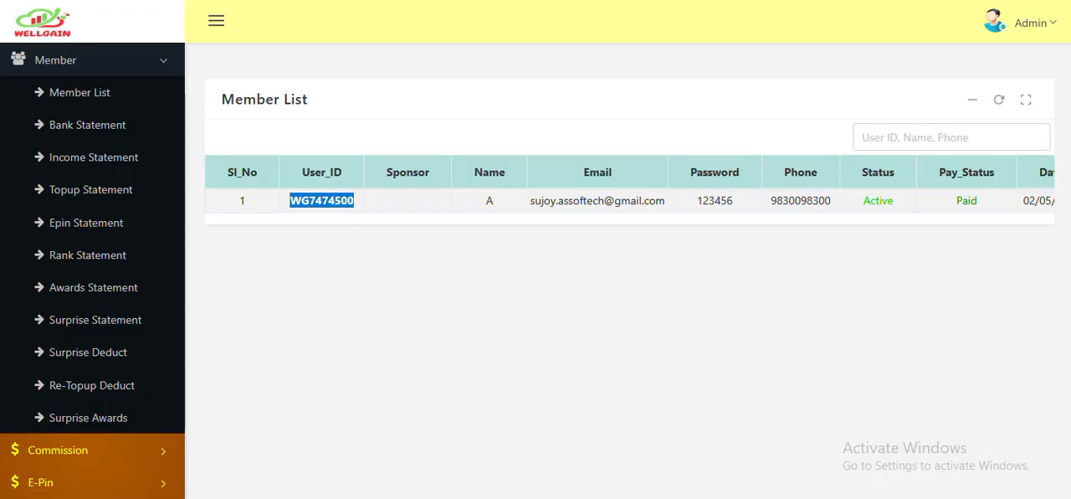
# - Return to the administrator panel, open the announcement messages, and delete the existing launch announcement
pyautogui.scroll(-5, 83, 225)
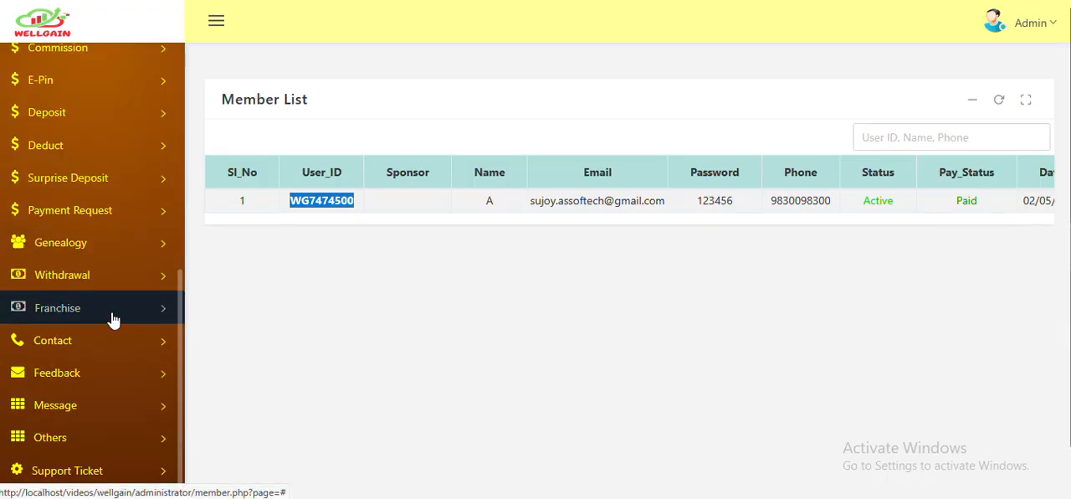
pyautogui.click(112, 419)
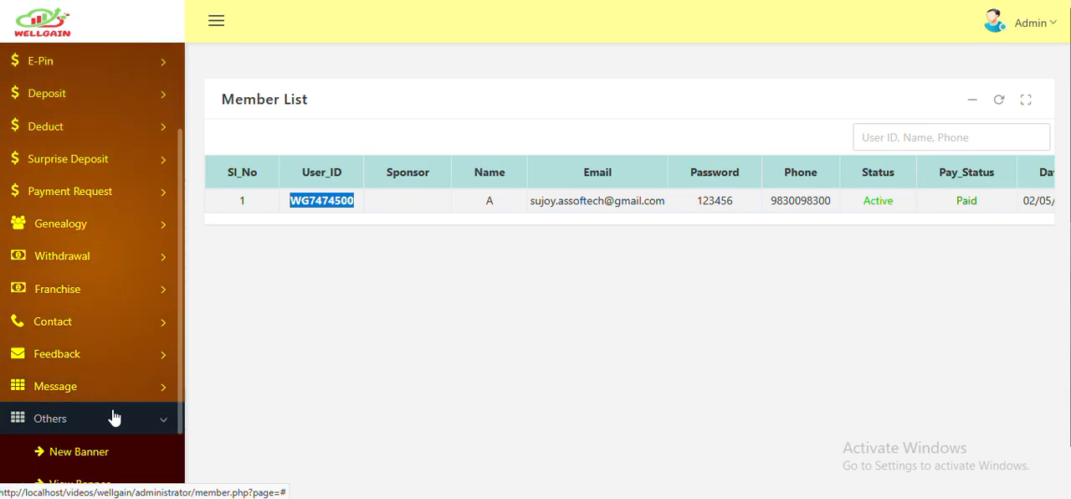
pyautogui.scroll(-2, 126, 368)
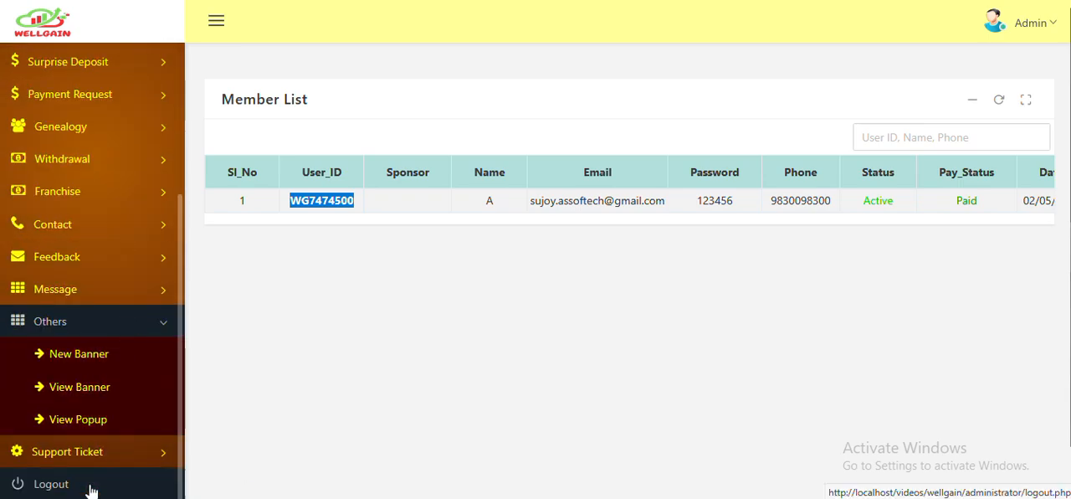
pyautogui.click(102, 301)
pyautogui.click(67, 325)
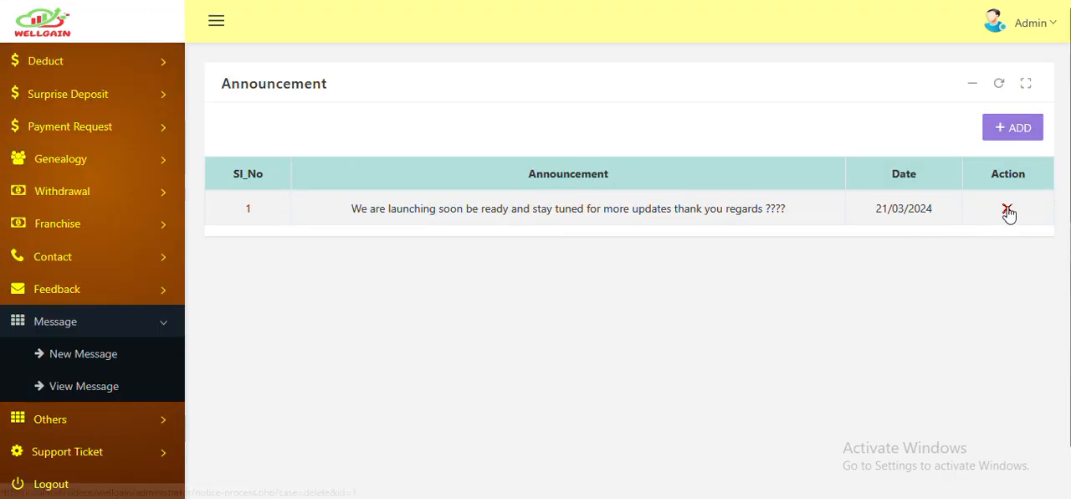
pyautogui.click(980, 215)
pyautogui.click(619, 280)
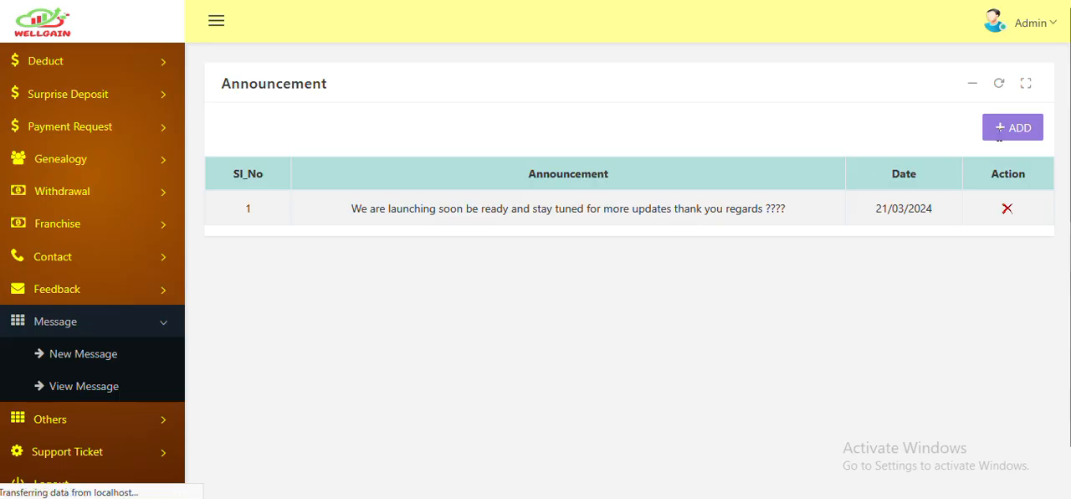
# - Add a new announcement reading "WELCOME TO WELGAIN" and submit it
pyautogui.click(1014, 134)
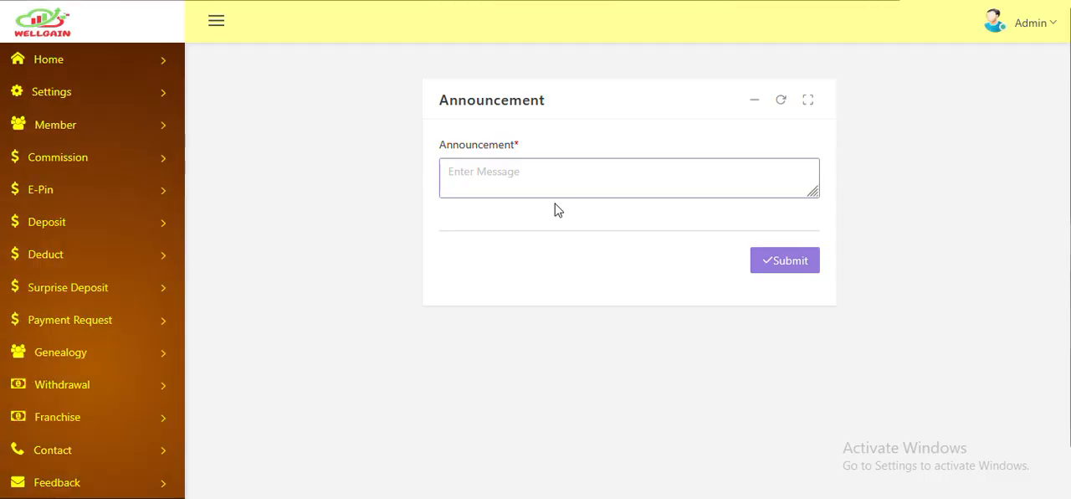
pyautogui.click(544, 169)
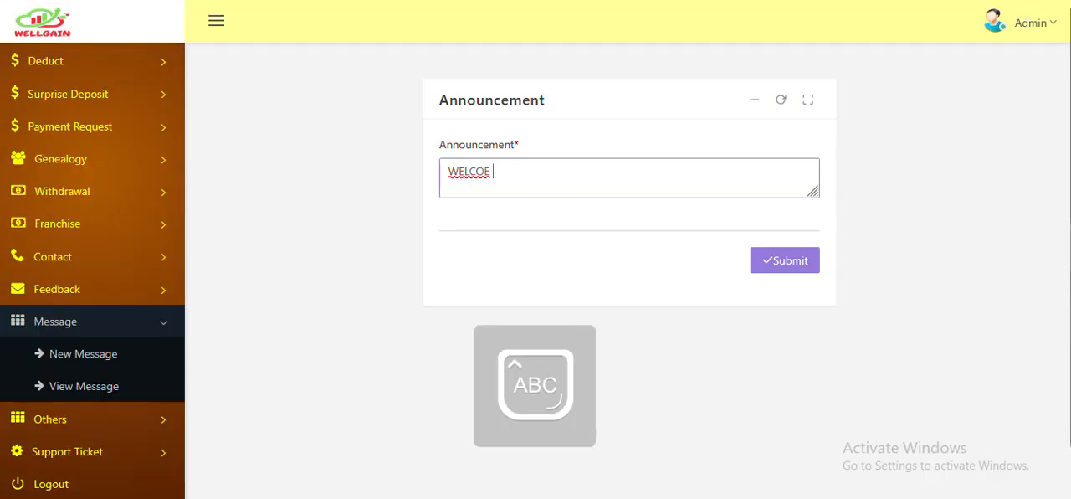
pyautogui.write('WELCOME TO WELGAIN')
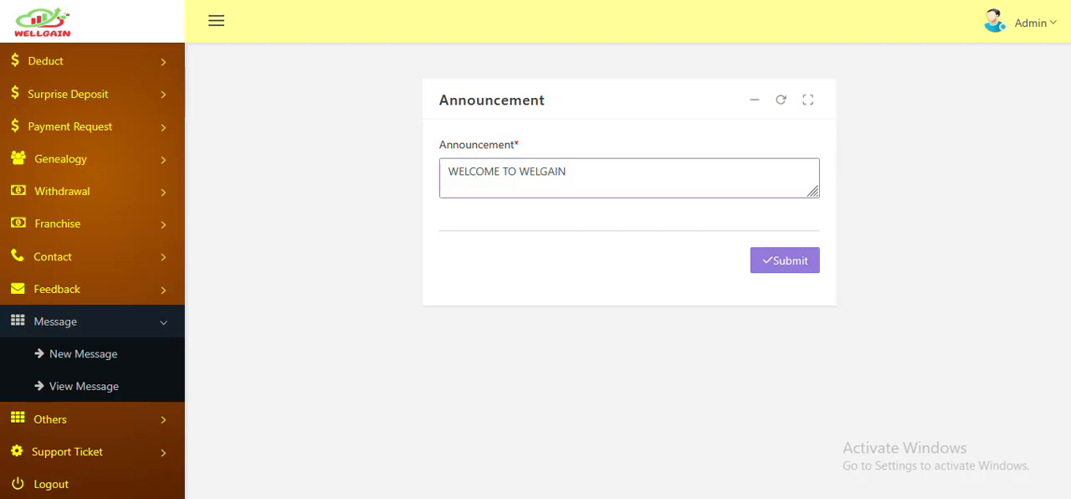
pyautogui.click(788, 268)
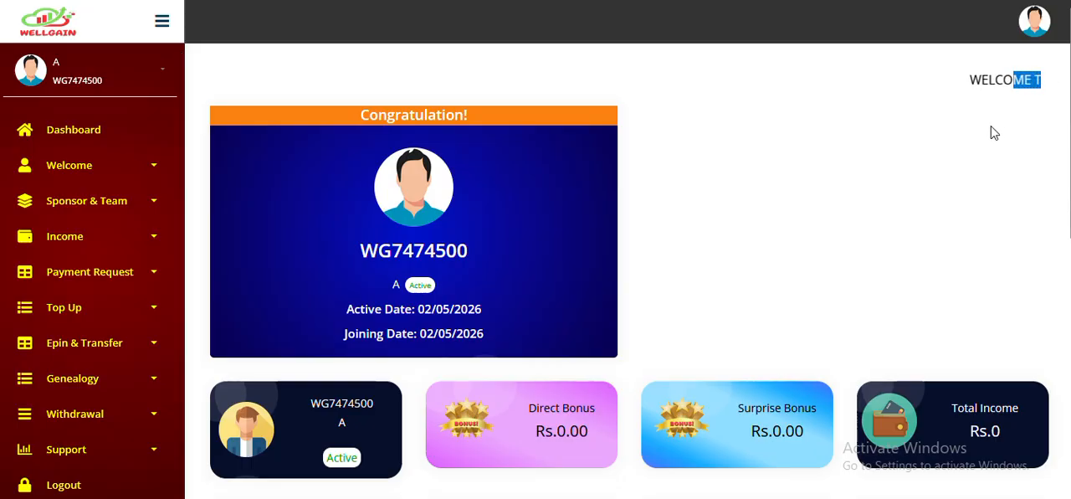
# - Examine the member dashboard's new announcement, profile card, bonus and wallet cards, and the Surprise List of level rewards
pyautogui.doubleClick(410, 117)
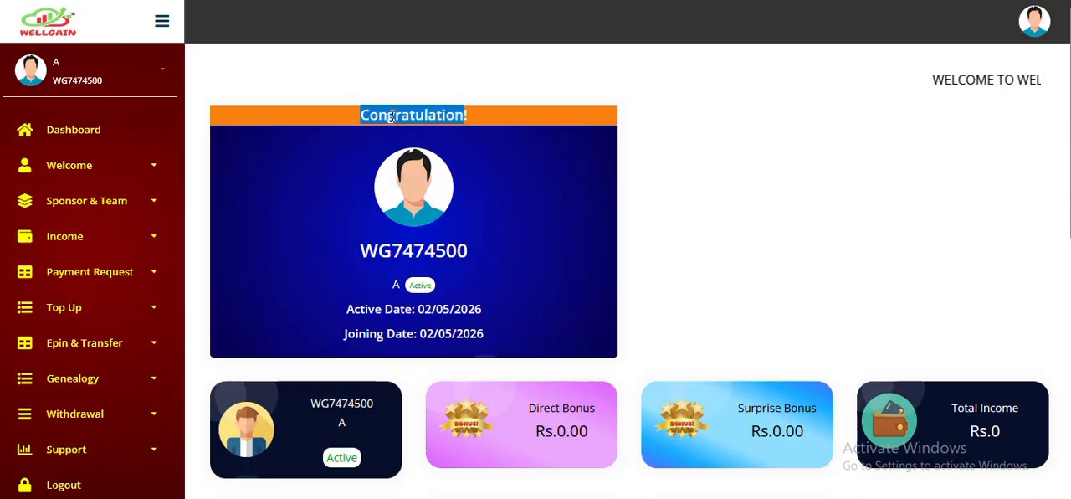
pyautogui.doubleClick(409, 249)
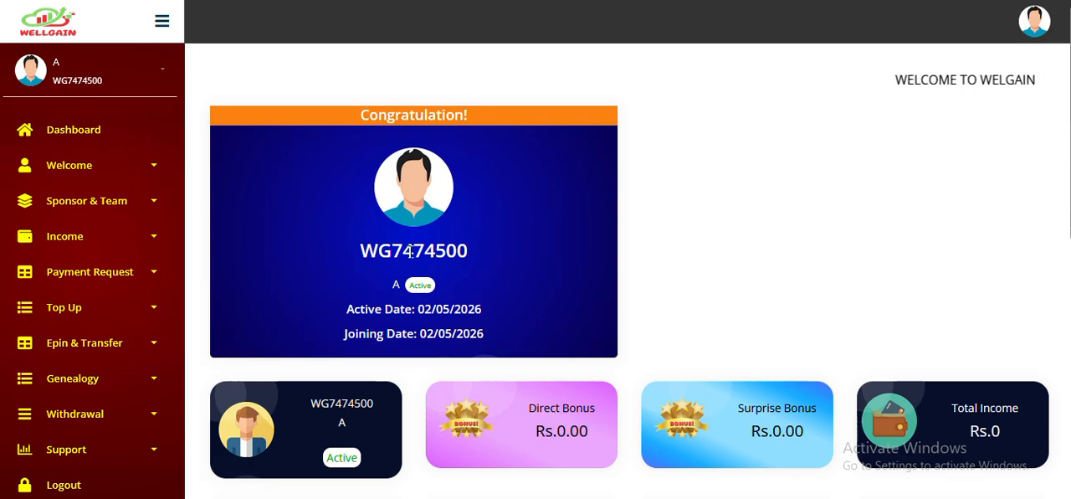
pyautogui.click(401, 279)
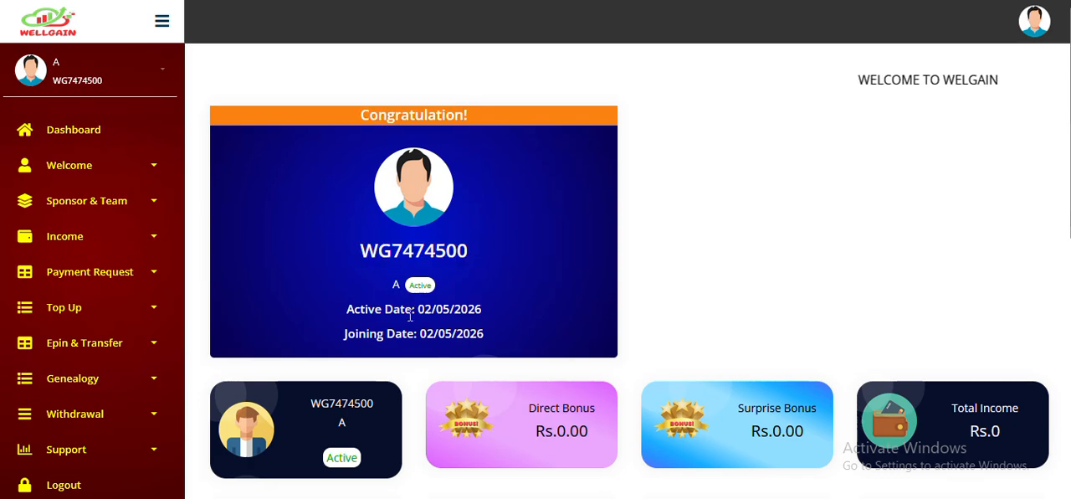
pyautogui.scroll(-1, 451, 272)
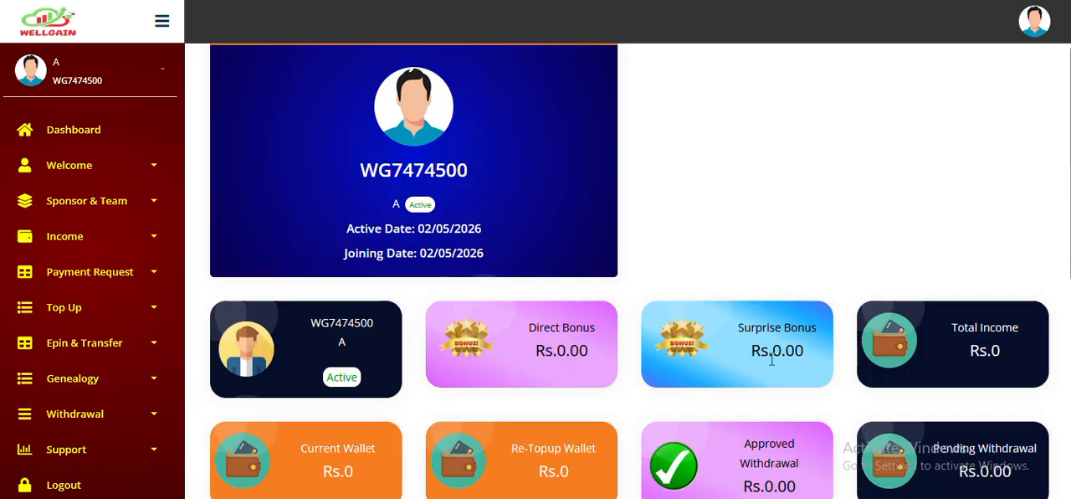
pyautogui.scroll(-2, 771, 358)
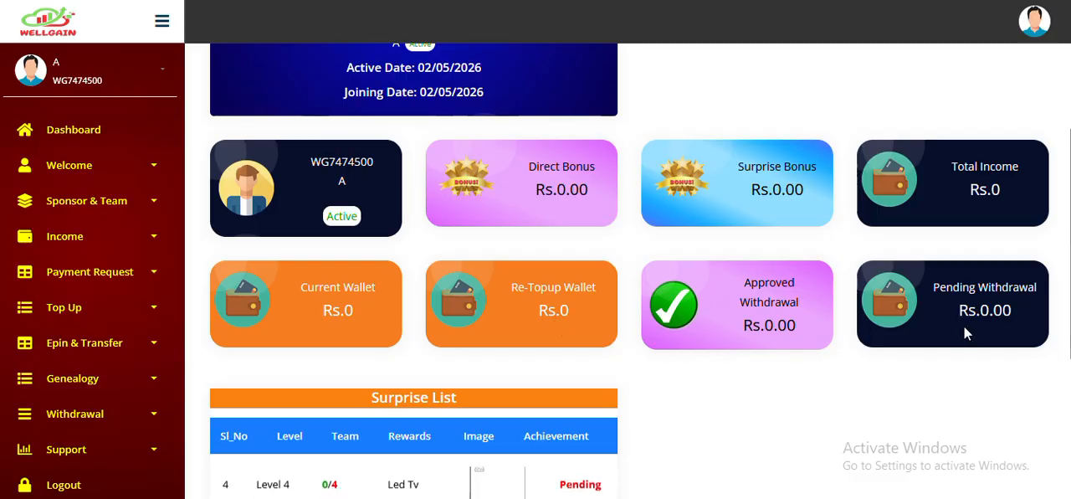
pyautogui.scroll(-2, 968, 333)
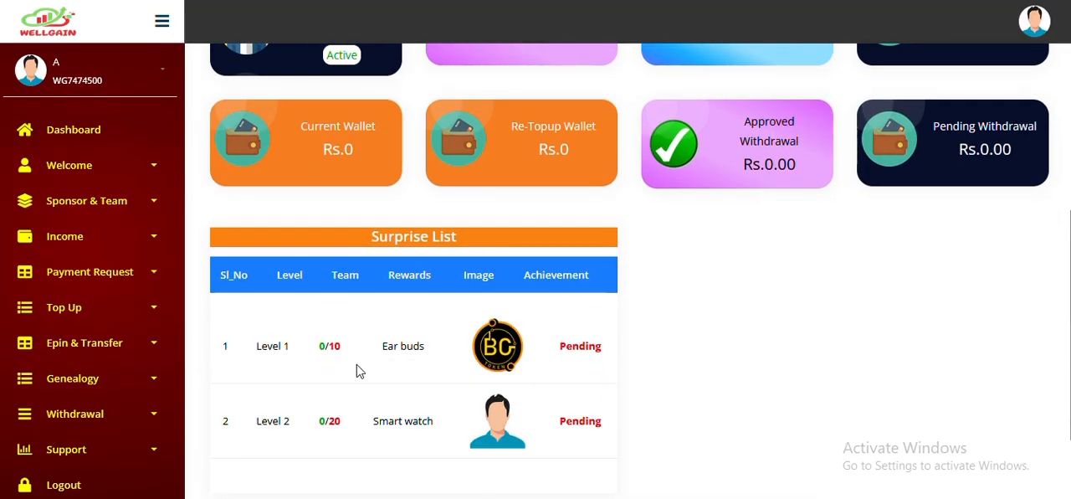
pyautogui.scroll(-1, 357, 365)
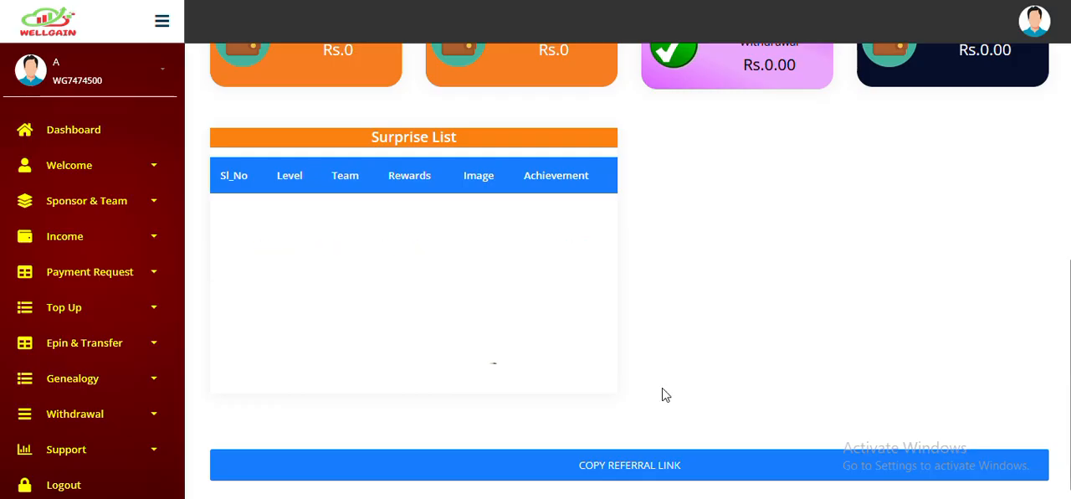
pyautogui.click(647, 471)
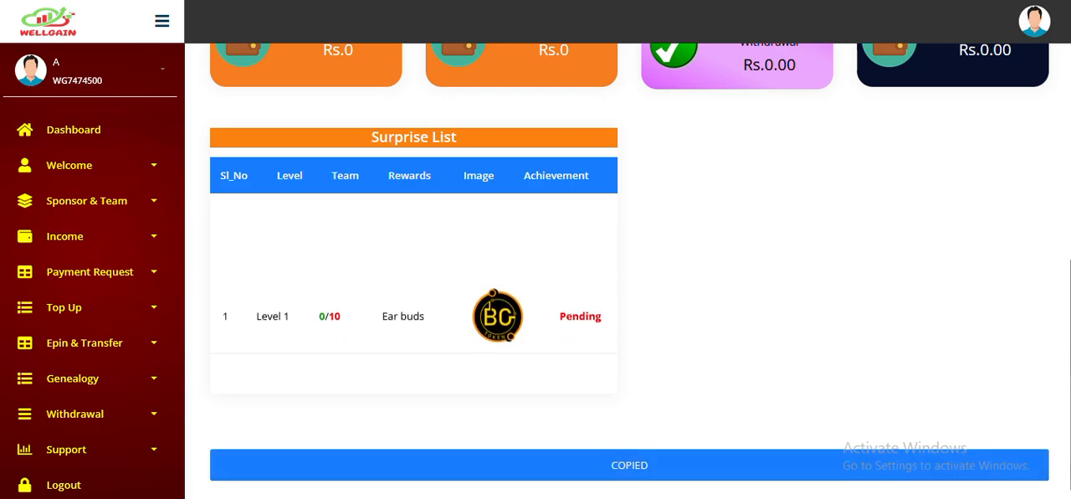
pyautogui.hotkey('ctrl', 't')
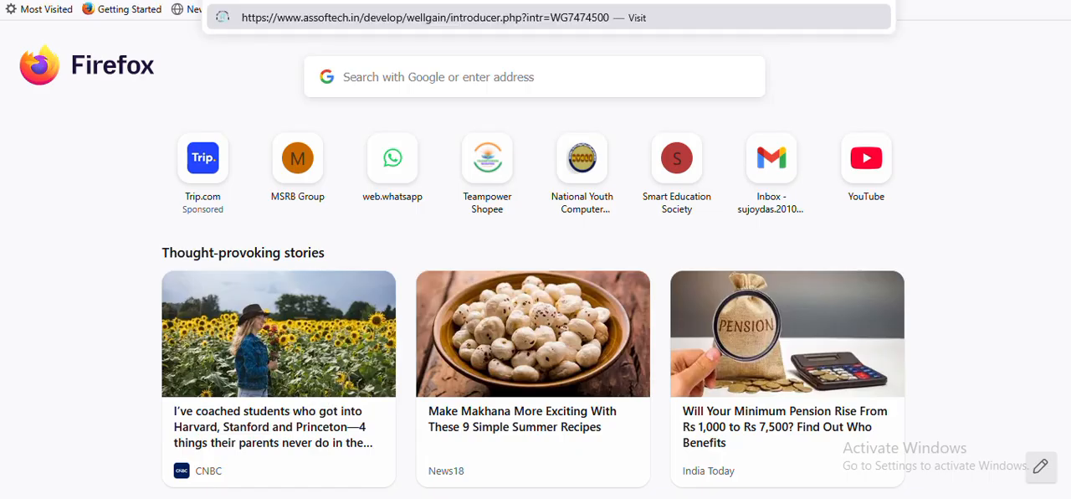
pyautogui.hotkey('ctrl', 'shift', 'Tab')
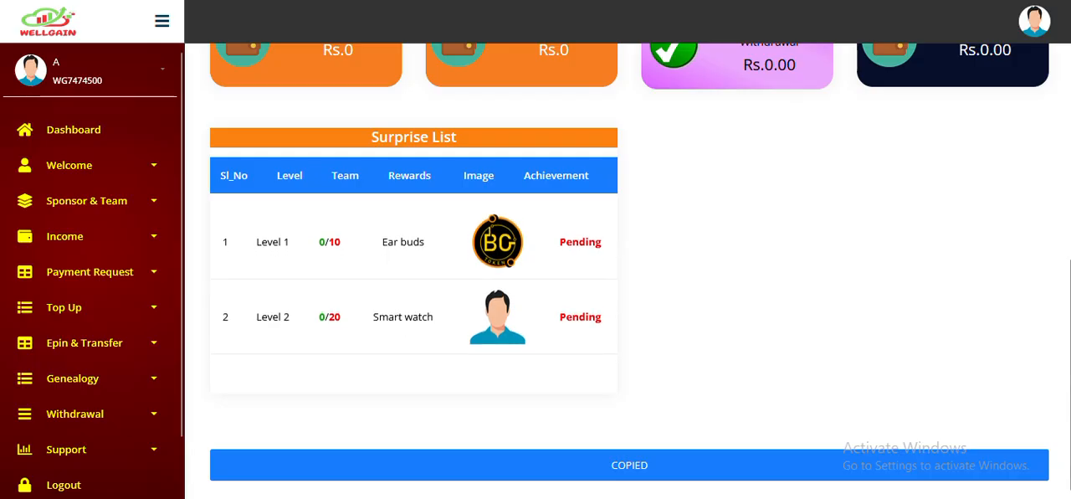
pyautogui.hotkey('ctrl', 'Tab')
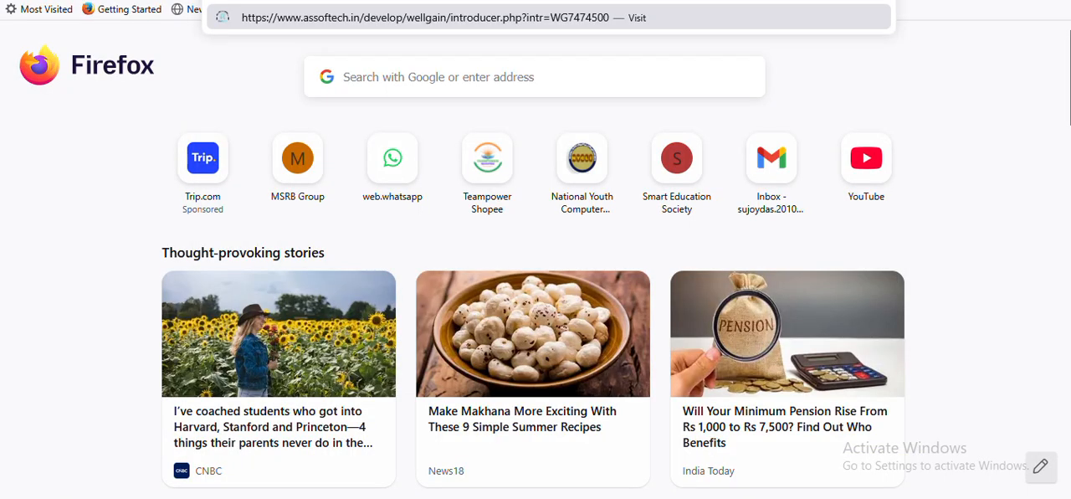
pyautogui.press('Return')
pyautogui.hotkey('ctrl', 'v')
pyautogui.press('BackSpace')
pyautogui.press('BackSpace')
pyautogui.press('BackSpace')
pyautogui.press('BackSpace')
pyautogui.press('BackSpace')
pyautogui.press('BackSpace')
pyautogui.press('BackSpace')
pyautogui.press('BackSpace')
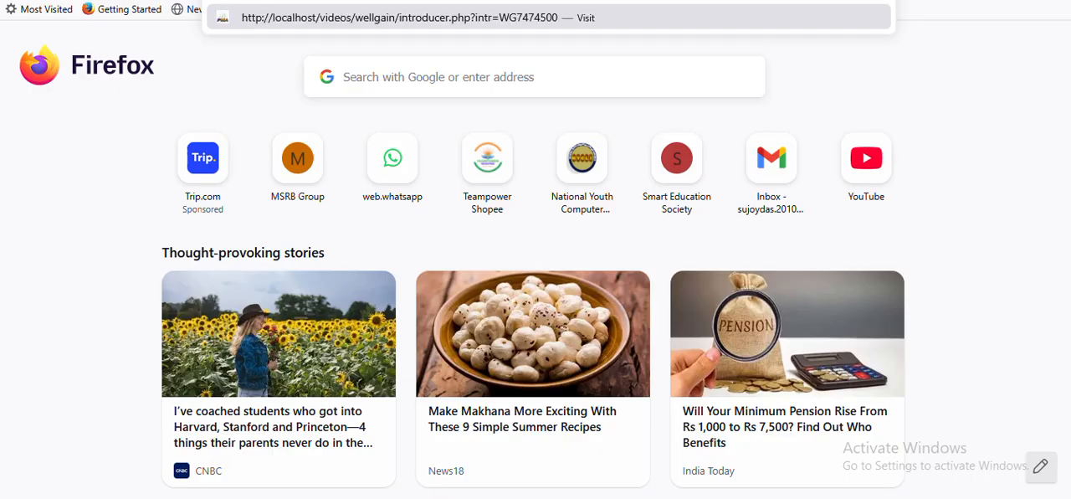
pyautogui.click(262, 14)
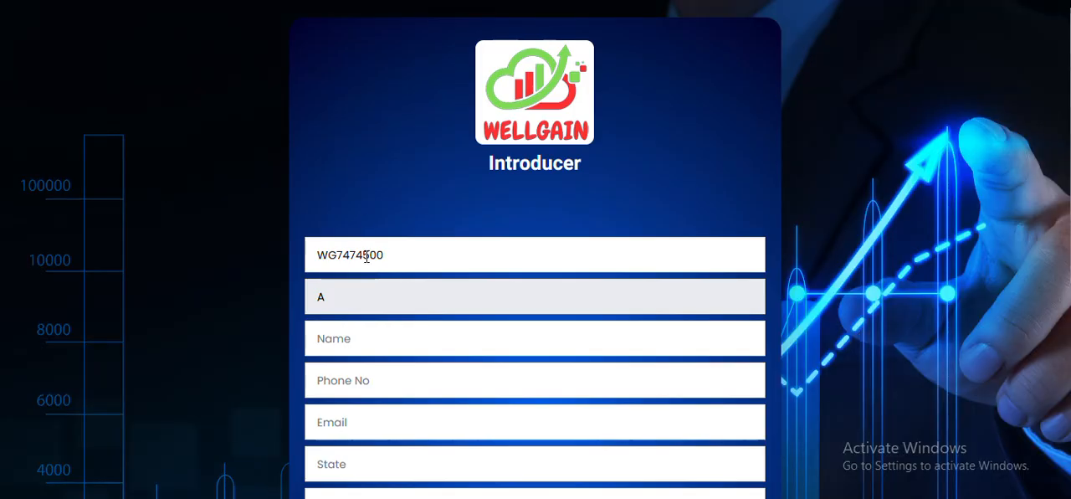
# - Fill in the new member's name, phone number and email on the Introducer sign-up form
pyautogui.scroll(-2, 385, 253)
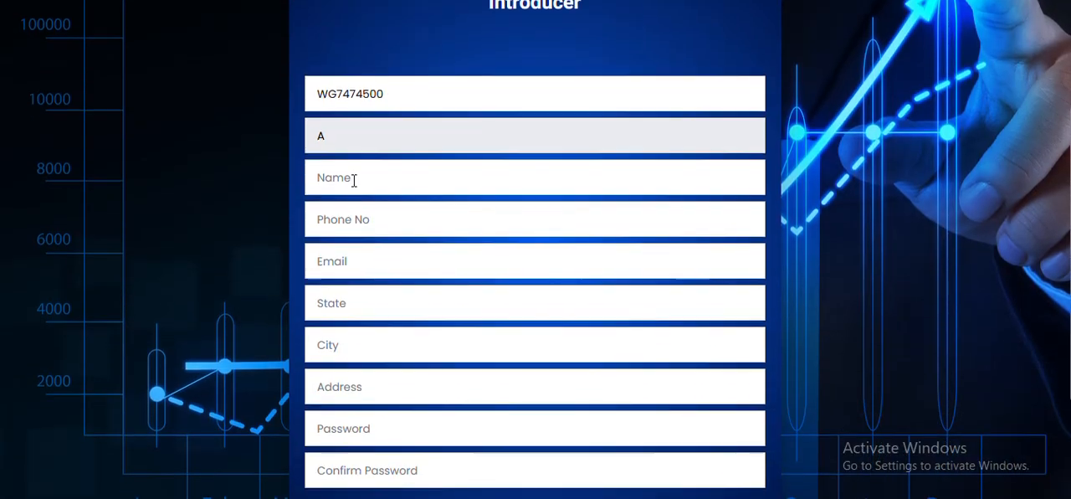
pyautogui.click(354, 178)
pyautogui.write('b')
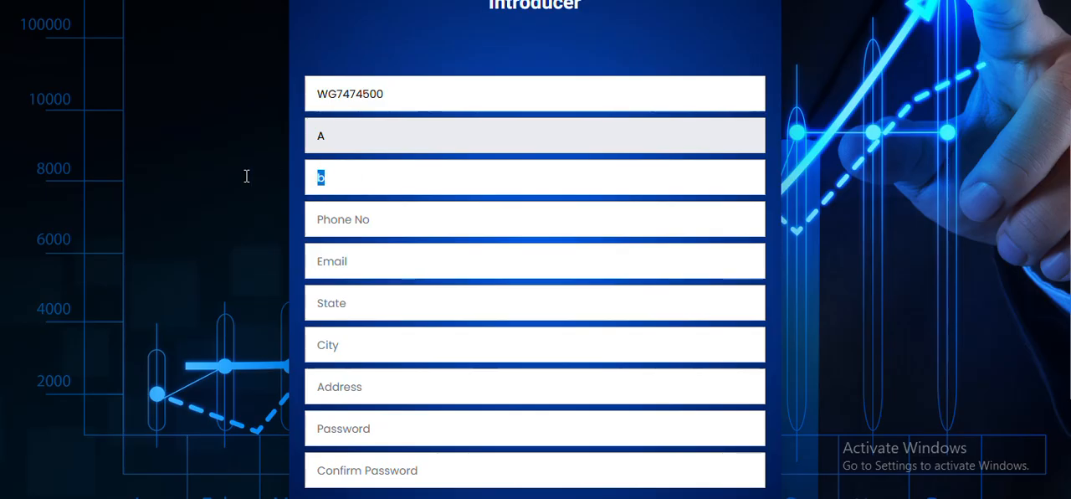
pyautogui.press('capslock')
pyautogui.write('b')
pyautogui.click(332, 175)
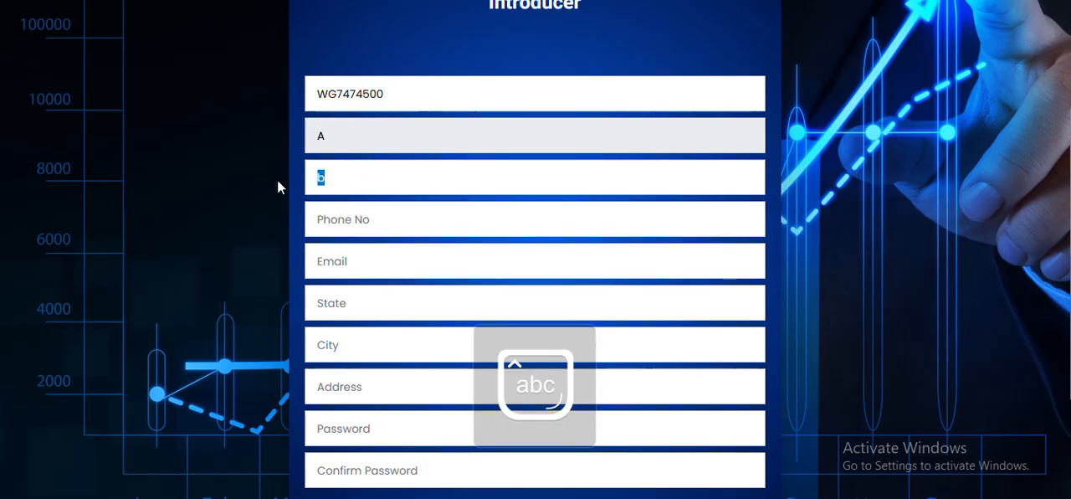
pyautogui.press('capslock')
pyautogui.write('B')
pyautogui.click(342, 216)
pyautogui.click(346, 251)
pyautogui.click(347, 266)
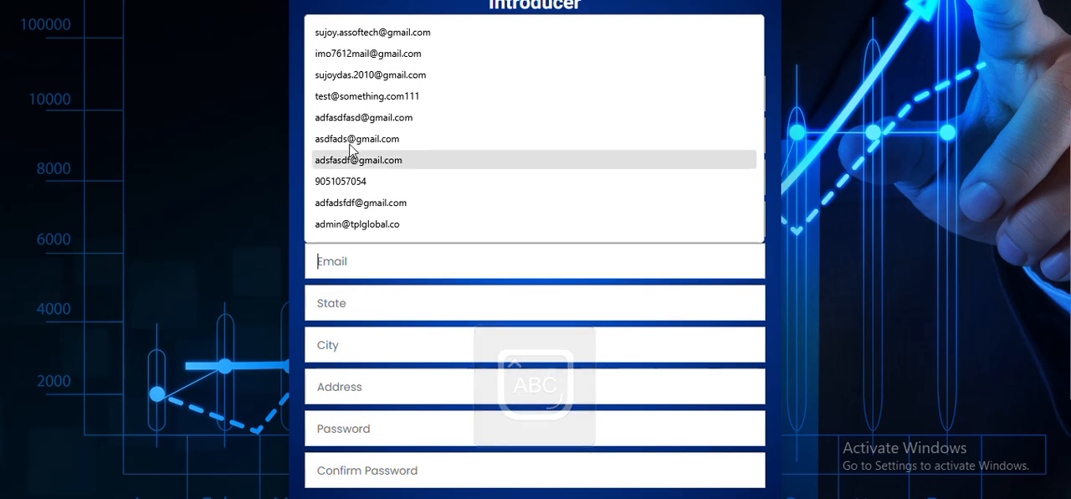
pyautogui.click(368, 52)
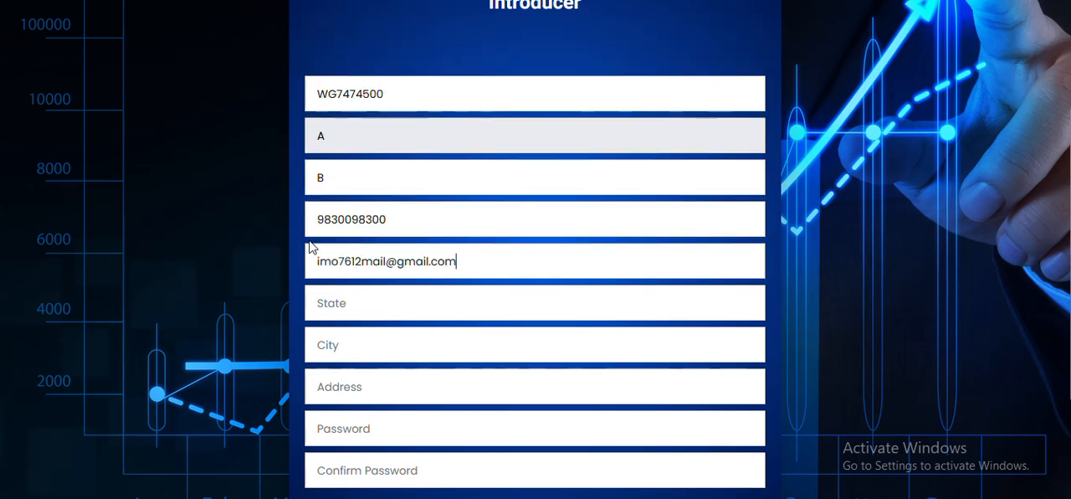
# - Enter state west bengal, city kolkata, the address and the account password with its confirmation, and try to sign up
pyautogui.scroll(-1, 348, 232)
pyautogui.click(349, 231)
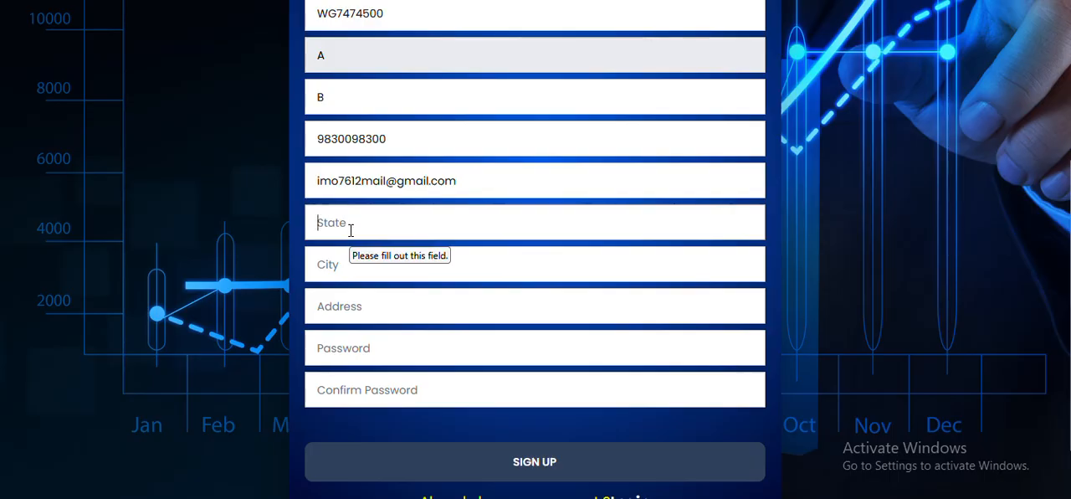
pyautogui.write('WE')
pyautogui.click(374, 256)
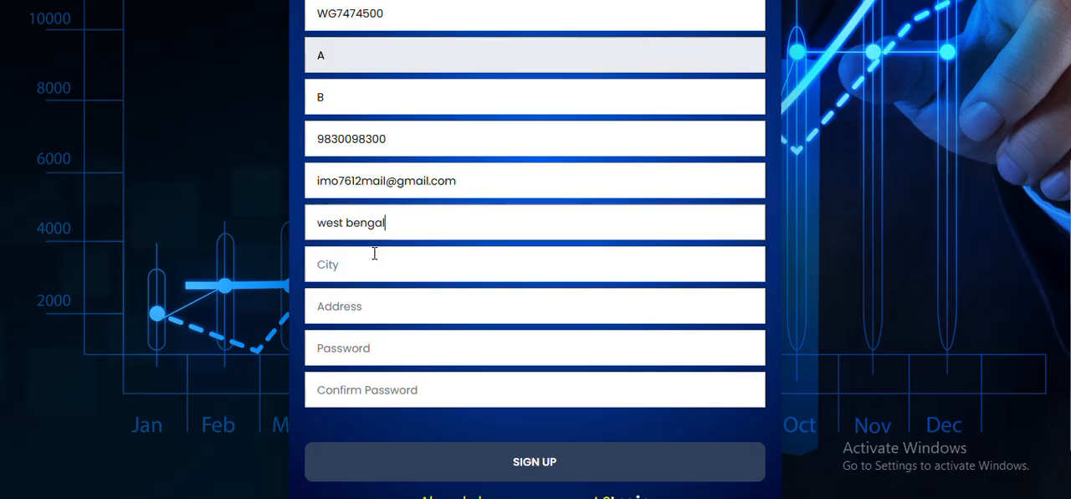
pyautogui.click(375, 273)
pyautogui.click(342, 363)
pyautogui.click(373, 316)
pyautogui.click(375, 341)
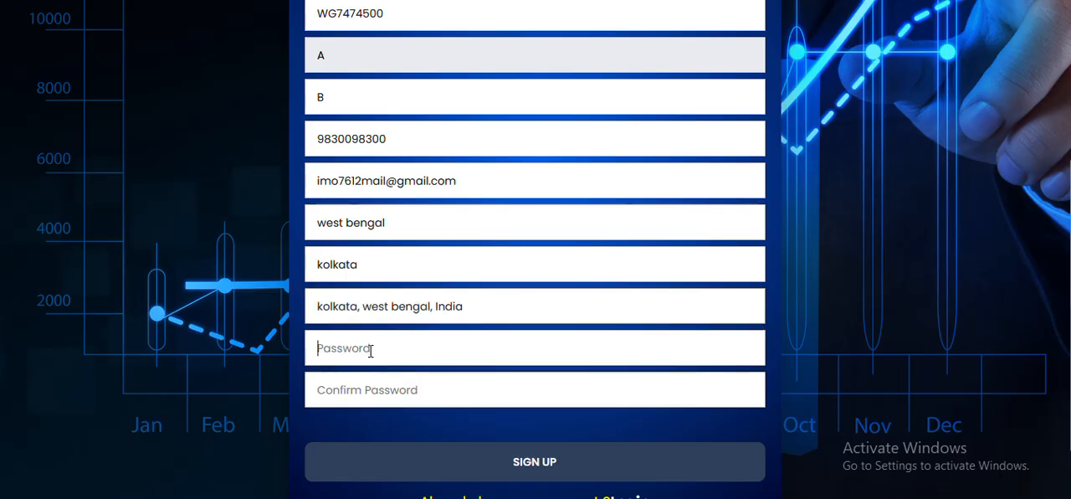
pyautogui.write('123')
pyautogui.click(497, 456)
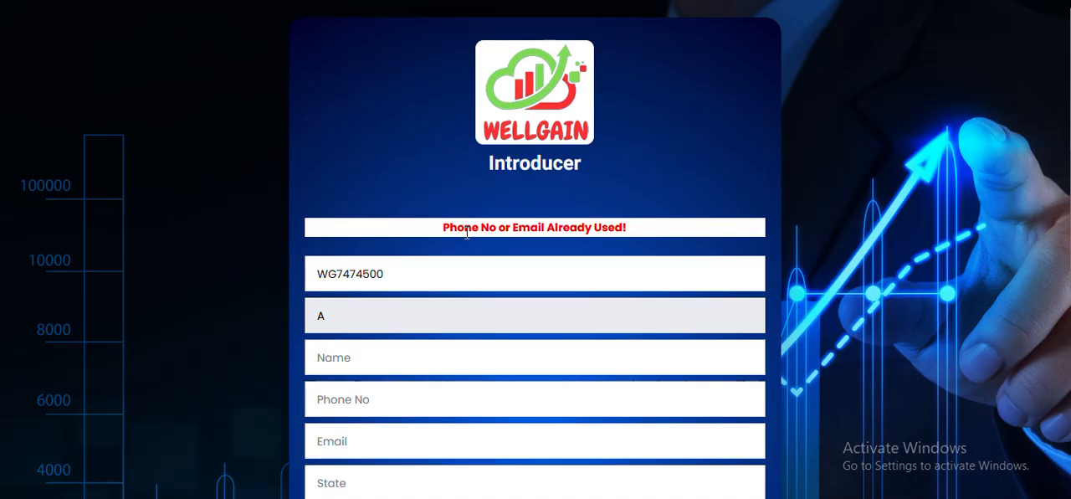
# - Re-enter the new member's name on the Introducer form with a different phone number and email
pyautogui.scroll(-1, 450, 224)
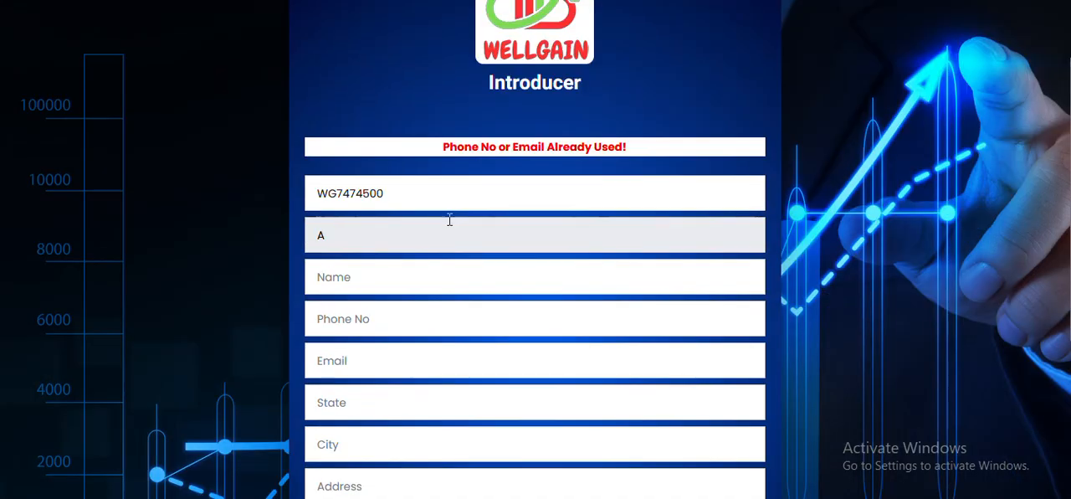
pyautogui.click(373, 285)
pyautogui.write('B')
pyautogui.click(363, 313)
pyautogui.click(363, 313)
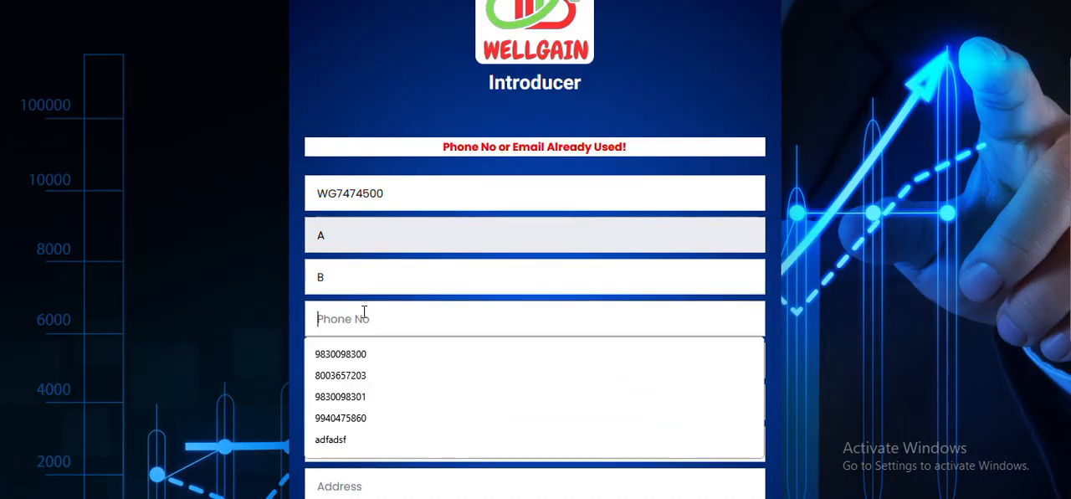
pyautogui.click(349, 355)
pyautogui.press('BackSpace')
pyautogui.click(368, 380)
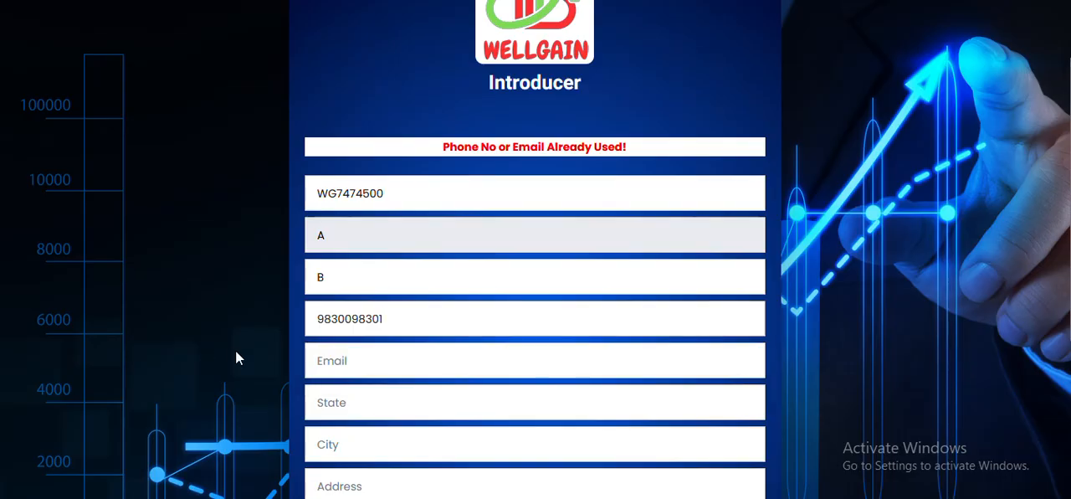
pyautogui.click(367, 359)
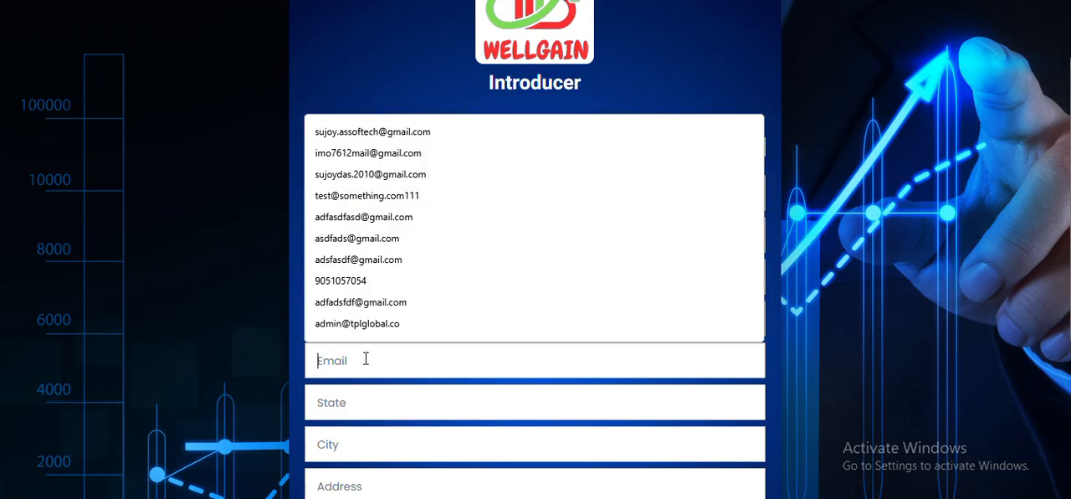
pyautogui.click(370, 320)
# - Set the new member's state to west bengal and city to Ranaghat, and fill in the address
pyautogui.scroll(-2, 371, 321)
pyautogui.click(359, 246)
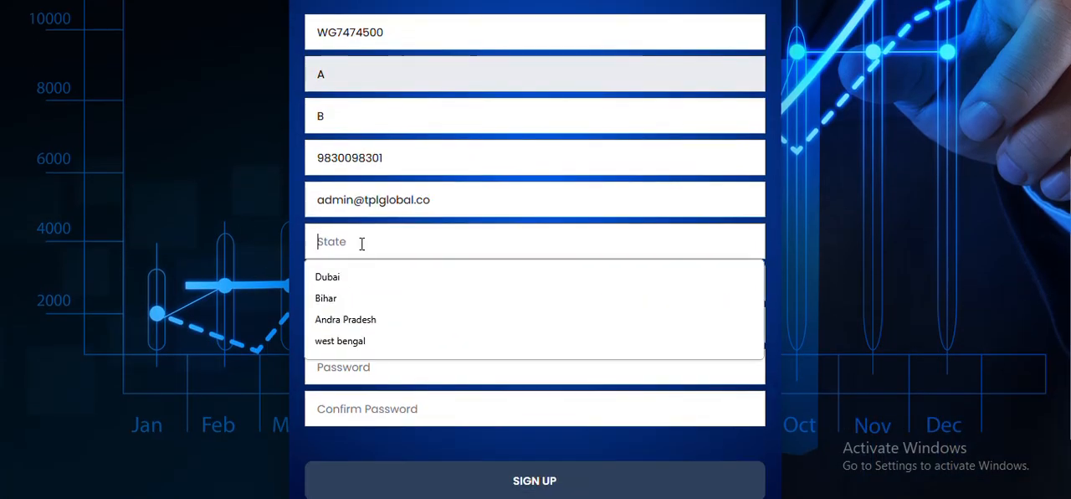
pyautogui.click(355, 339)
pyautogui.click(365, 287)
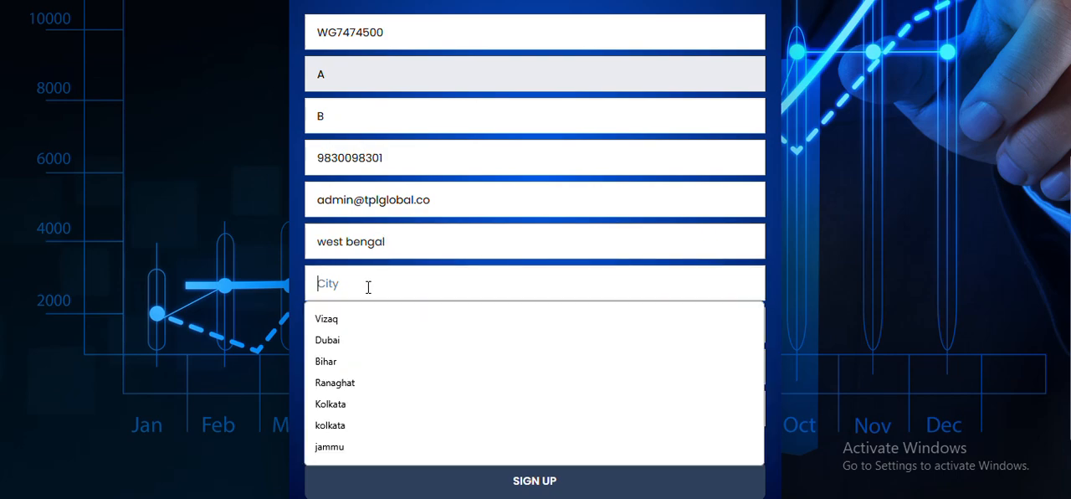
pyautogui.click(340, 388)
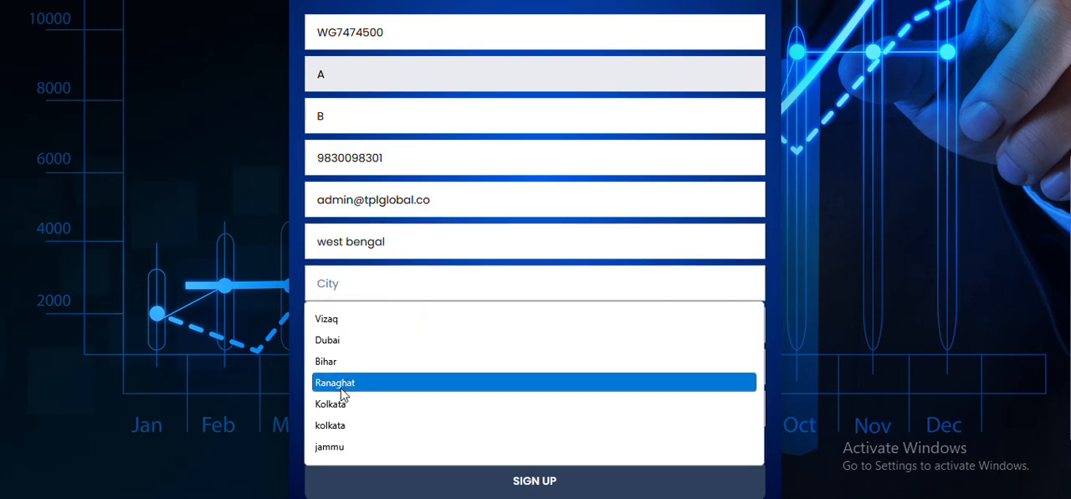
pyautogui.click(368, 332)
# - Enter and confirm the new member's account password, and submit the sign-up
pyautogui.click(361, 367)
pyautogui.click(361, 367)
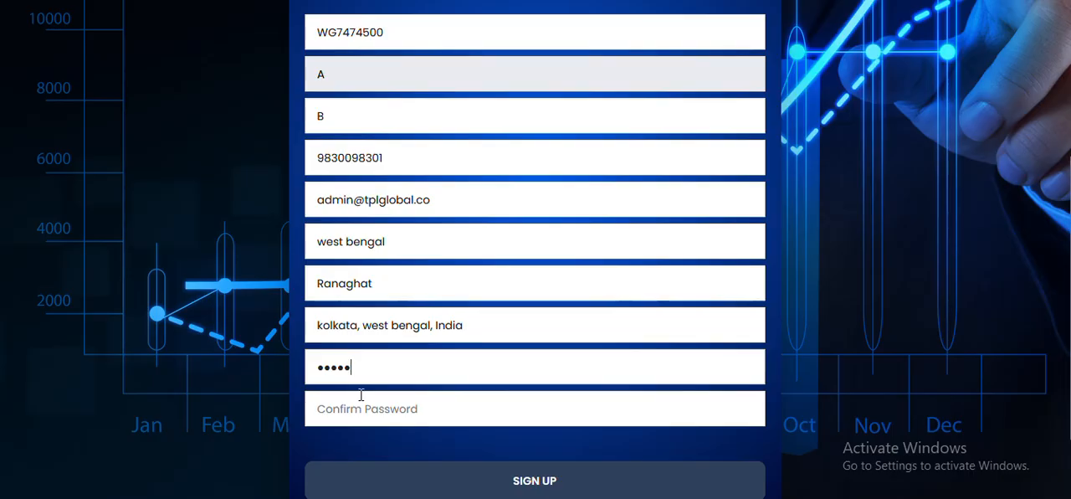
pyautogui.click(364, 407)
pyautogui.write('123456')
pyautogui.scroll(-1, 497, 268)
pyautogui.click(526, 382)
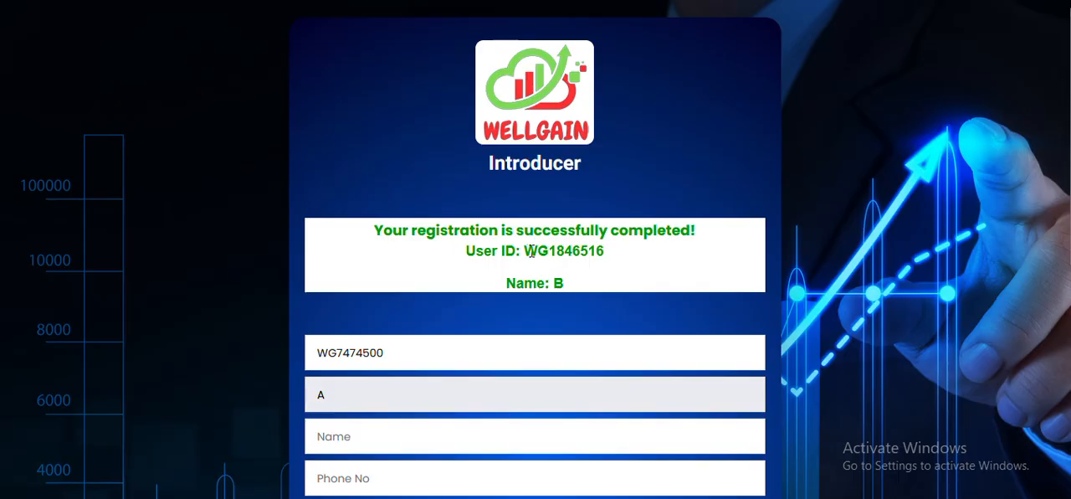
# - Copy the newly registered member's user ID, go to the Sign In page, and sign in with that ID and the account password
pyautogui.moveTo(525, 251); pyautogui.dragTo(605, 252)
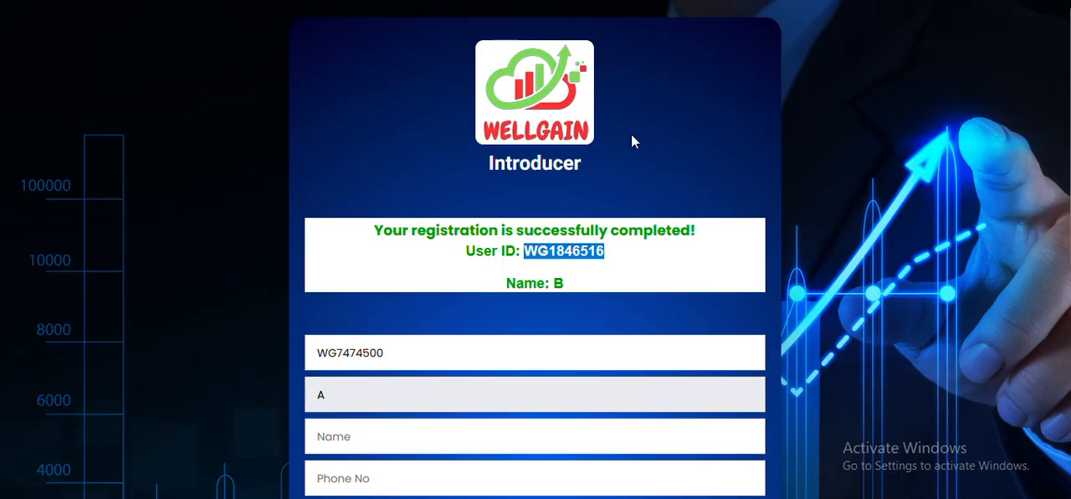
pyautogui.scroll(-5, 628, 287)
pyautogui.click(633, 442)
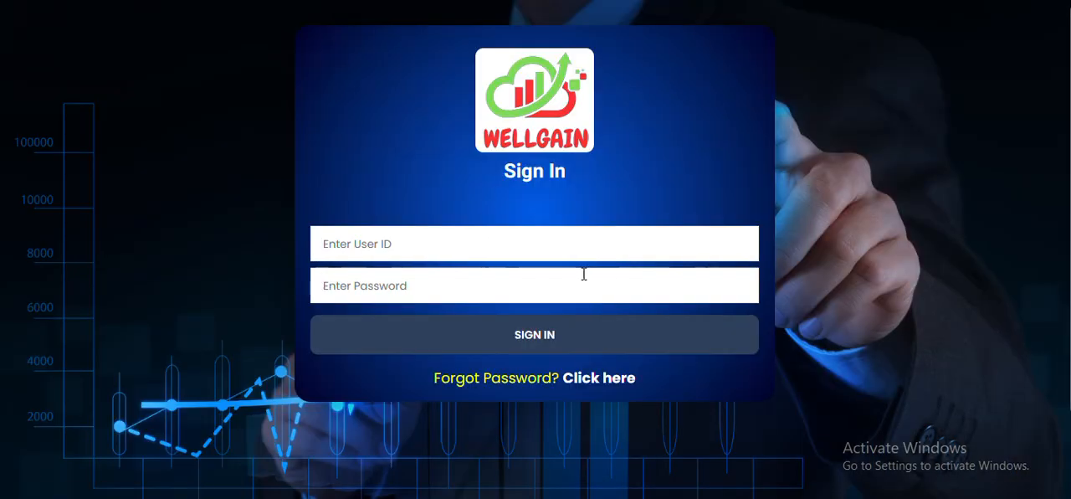
pyautogui.click(471, 251)
pyautogui.hotkey('ctrl', 'v')
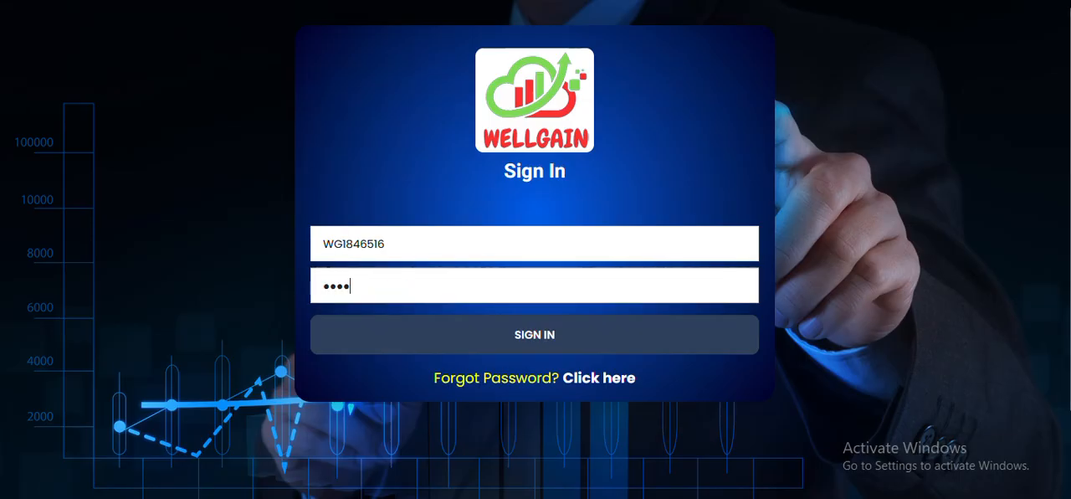
pyautogui.click(509, 331)
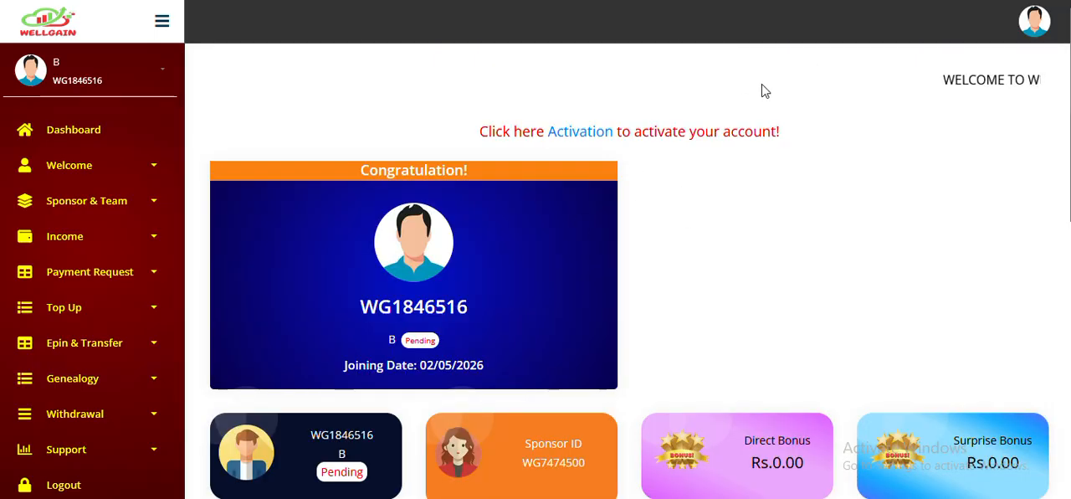
# - Look over the new member's dashboard, including the activation notice and the bonus and wallet cards
pyautogui.moveTo(473, 134); pyautogui.dragTo(808, 142)
pyautogui.scroll(-3, 808, 143)
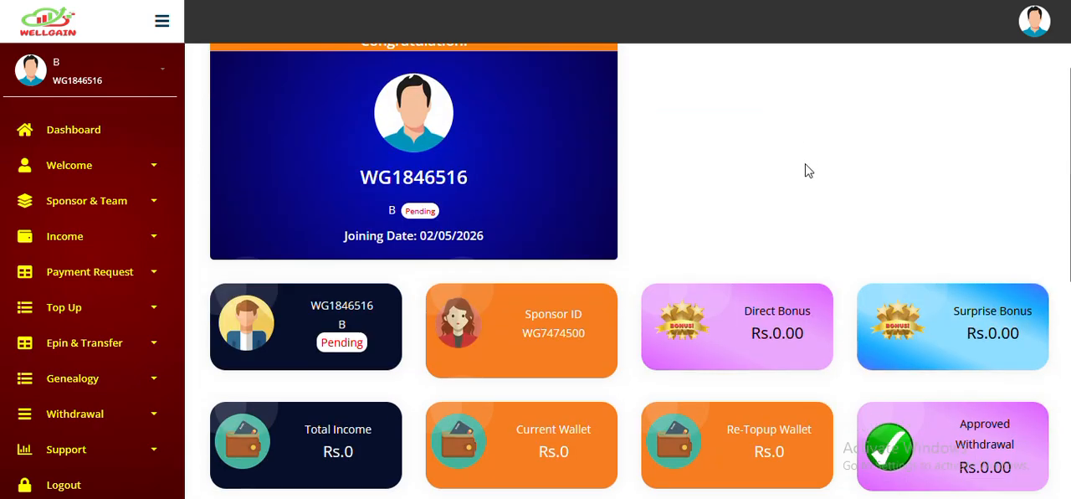
pyautogui.scroll(3, 772, 191)
pyautogui.click(746, 213)
pyautogui.scroll(-3, 745, 213)
pyautogui.scroll(3, 116, 99)
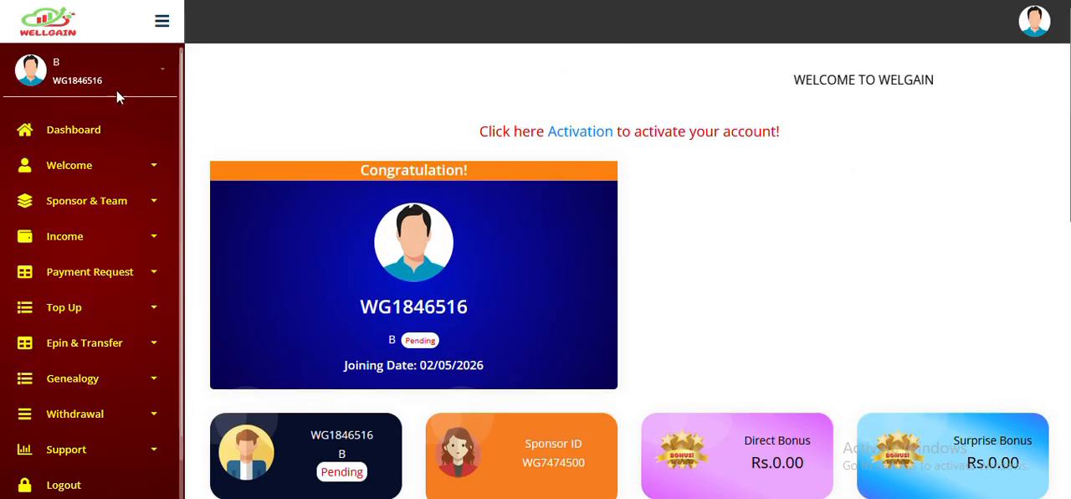
pyautogui.click(118, 84)
pyautogui.click(33, 118)
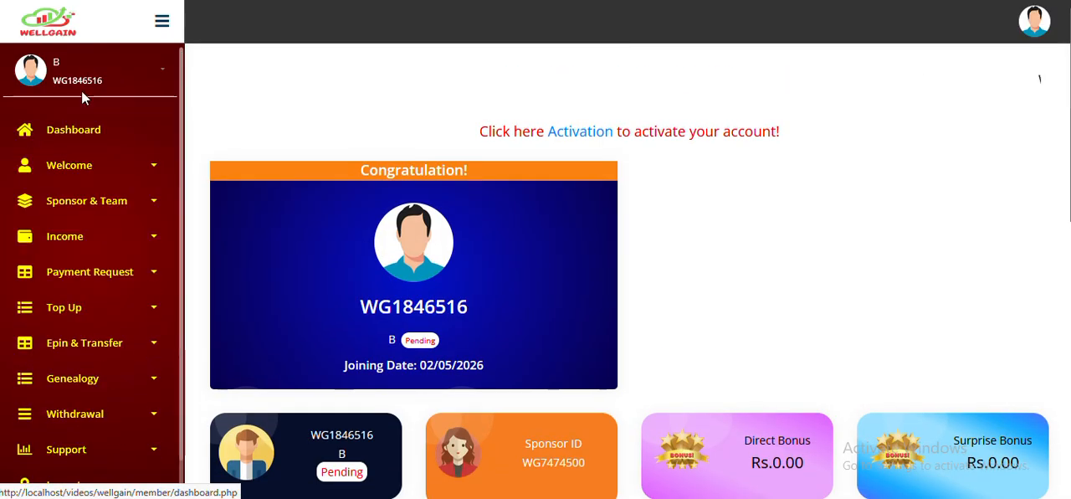
# - Open the member's profile for editing and set the bank name to STATE BANK OF INDIA and the account name to MEMBER
pyautogui.click(85, 92)
pyautogui.click(53, 149)
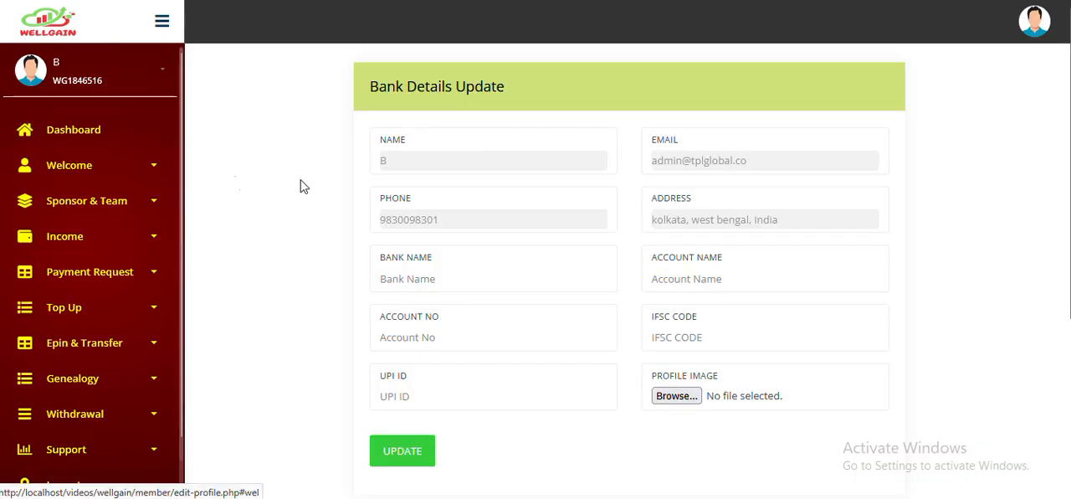
pyautogui.click(449, 279)
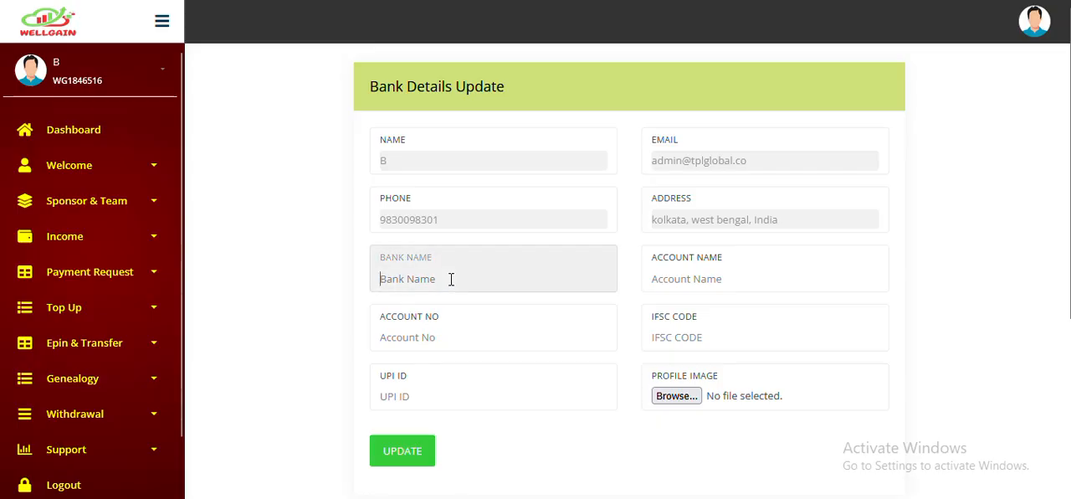
pyautogui.click(444, 307)
pyautogui.click(699, 273)
pyautogui.click(681, 306)
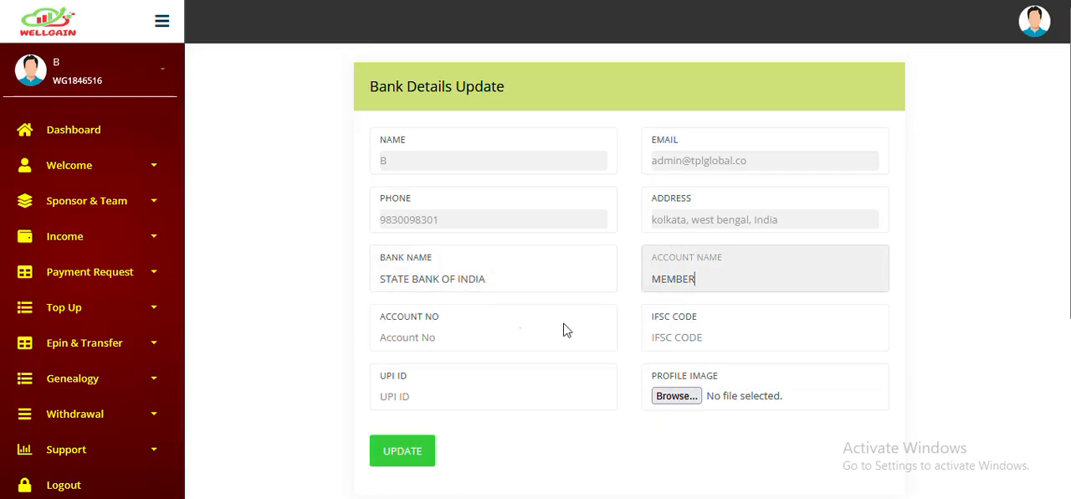
# - Fill in the bank account number, IFSC code SBI001 and the UPI ID in the bank details
pyautogui.click(483, 334)
pyautogui.click(440, 366)
pyautogui.click(698, 337)
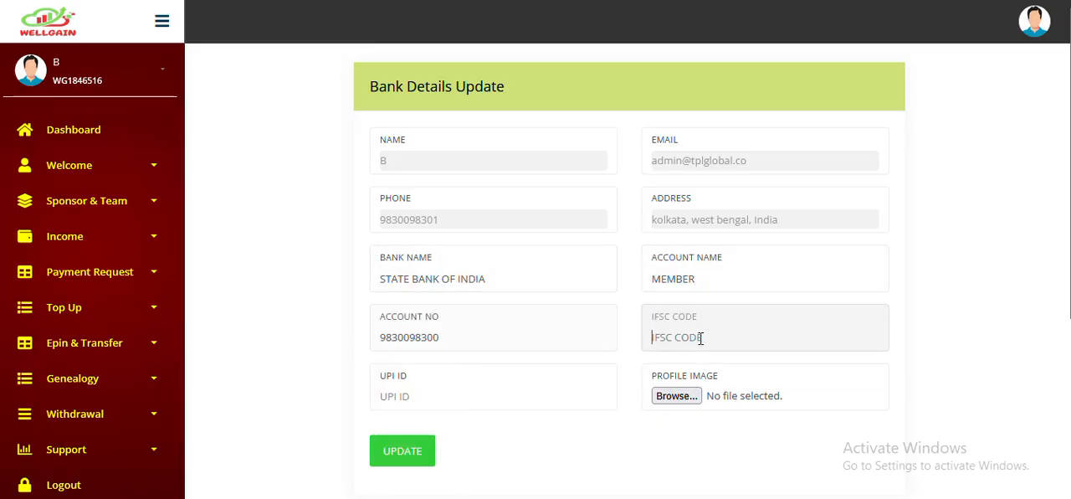
pyautogui.click(694, 363)
pyautogui.click(455, 394)
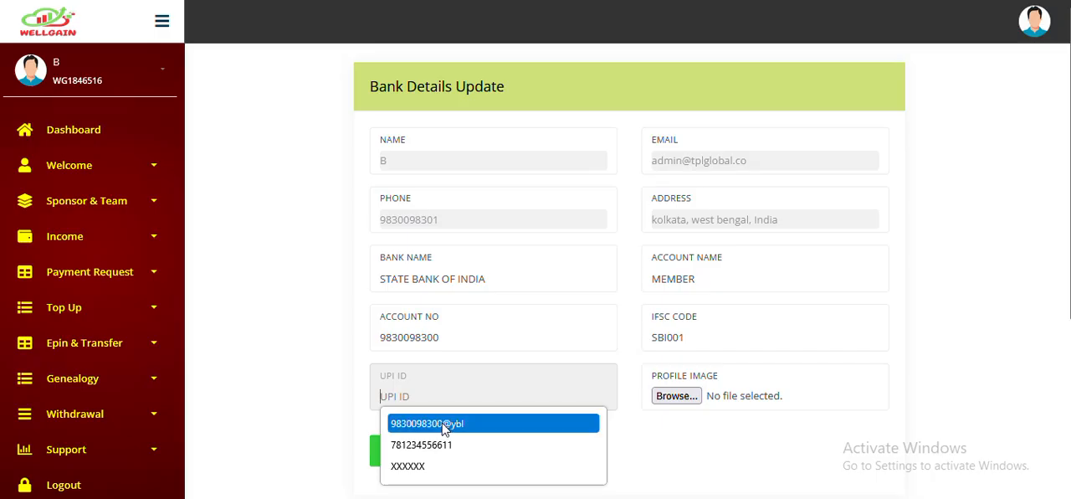
pyautogui.click(444, 422)
# - Choose the logo image from the Desktop as the profile image and update the bank details
pyautogui.click(676, 398)
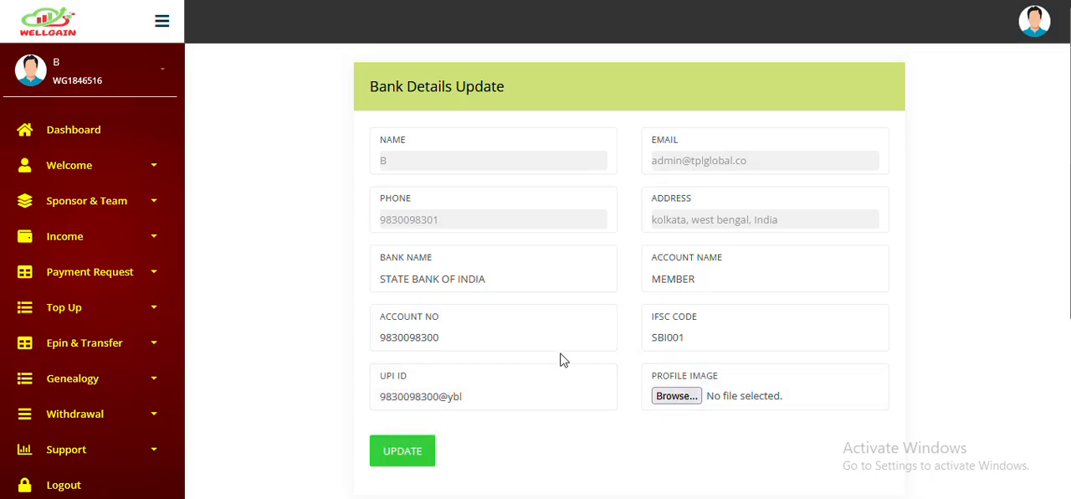
pyautogui.scroll(-10, 418, 288)
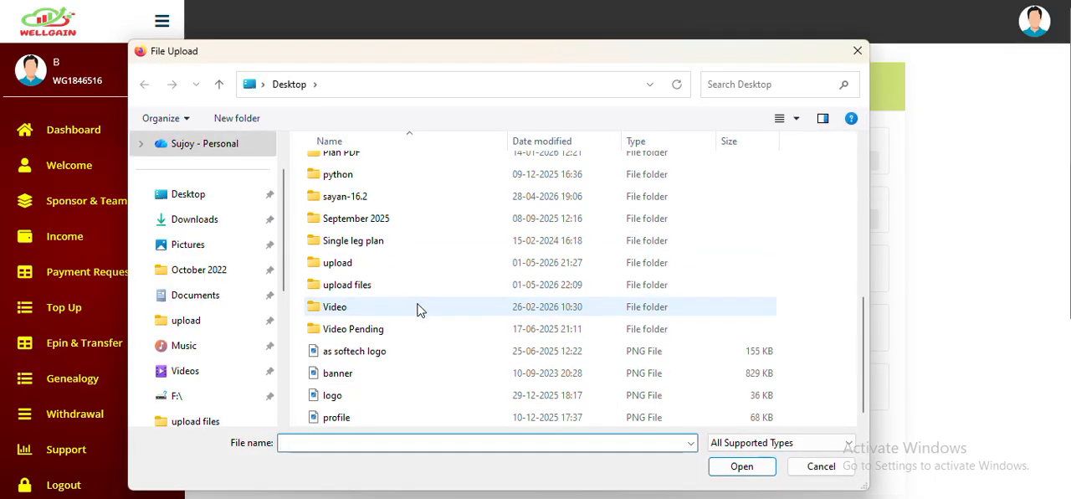
pyautogui.click(333, 396)
pyautogui.click(713, 466)
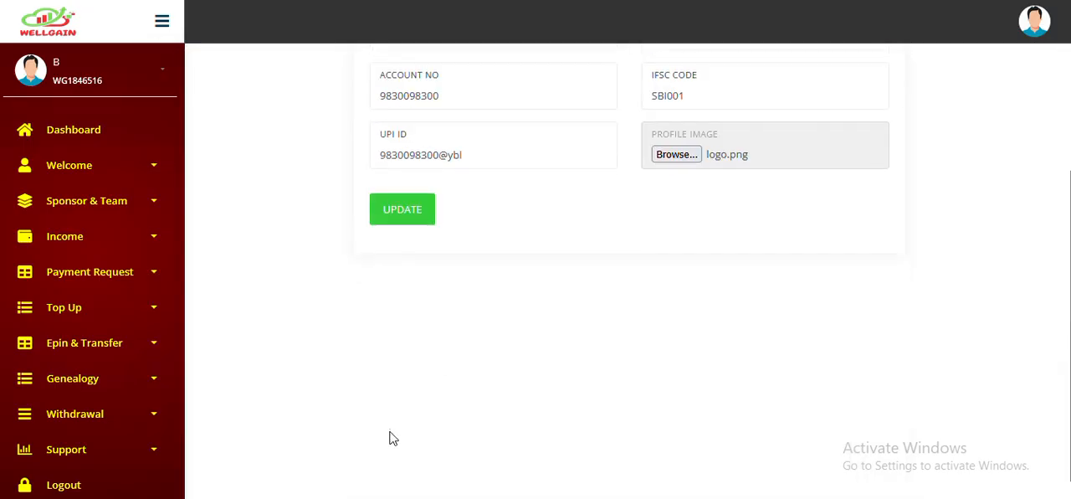
pyautogui.click(393, 215)
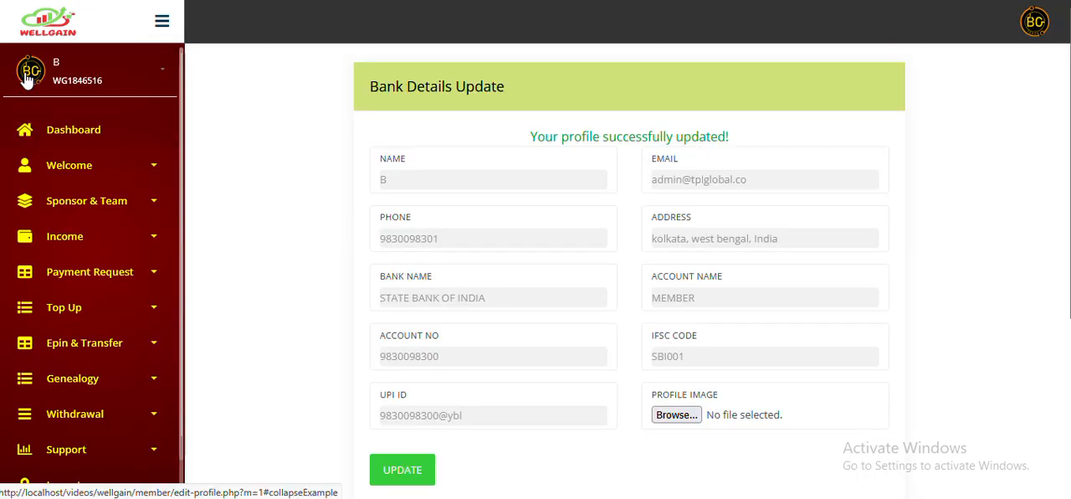
# - View the member's Change Password form
pyautogui.click(76, 80)
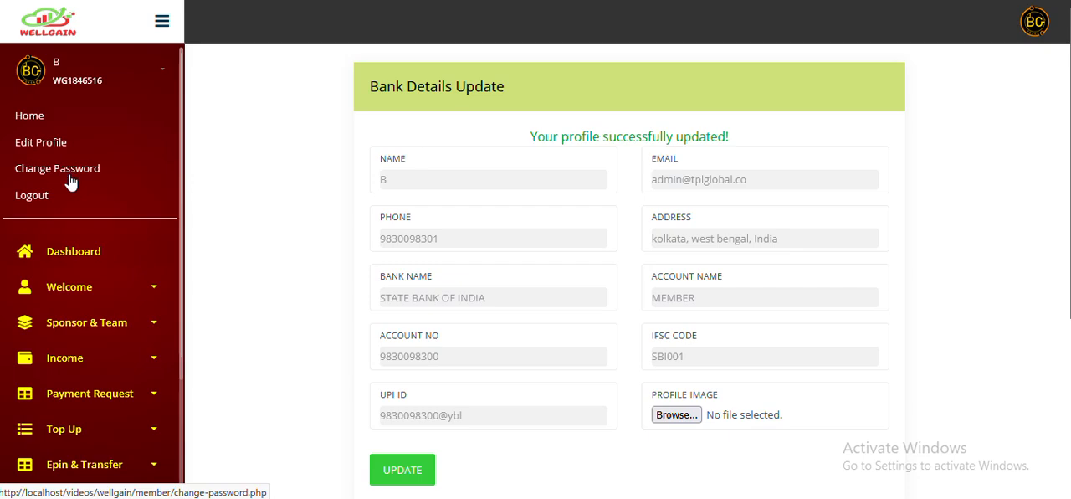
pyautogui.click(71, 182)
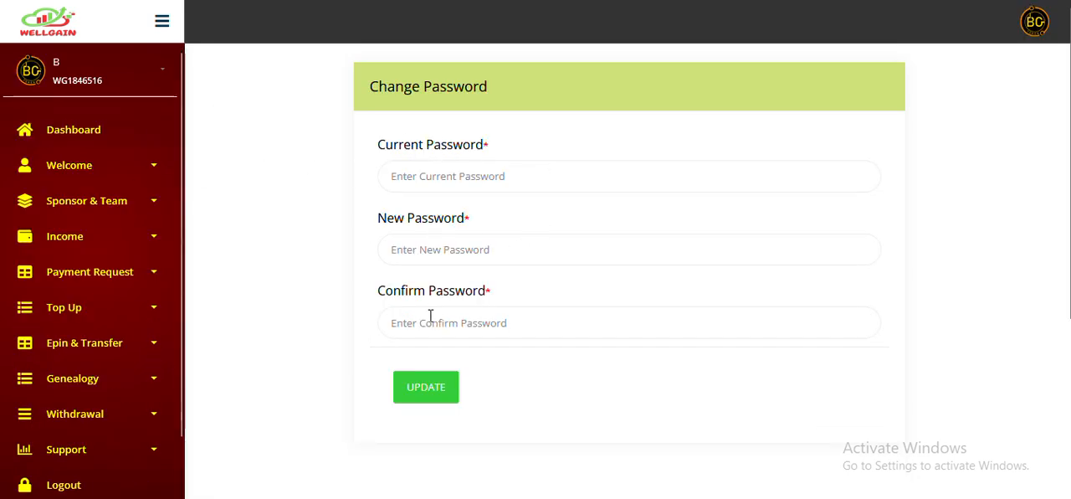
pyautogui.click(96, 84)
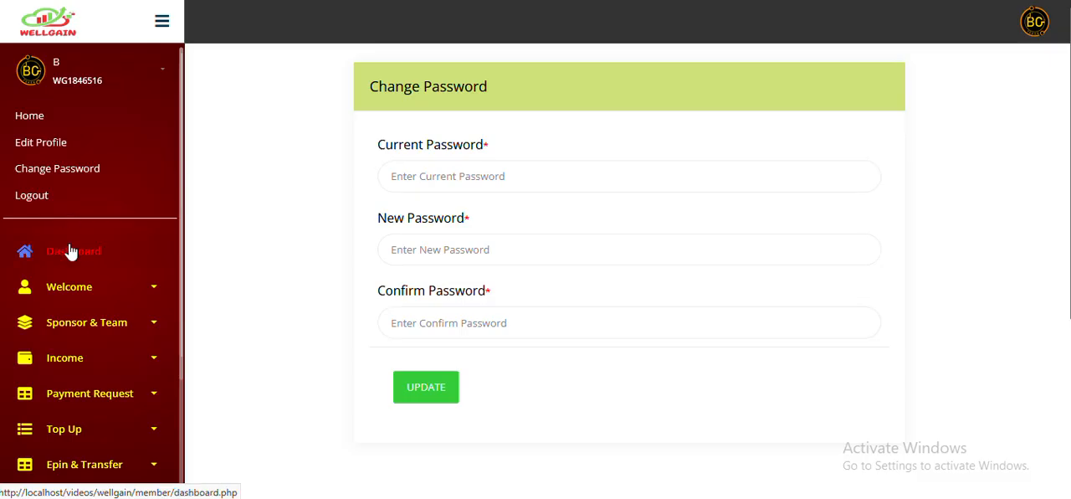
# - Open the member's Welcome Letter and read through it
pyautogui.click(71, 286)
pyautogui.scroll(-3, 151, 242)
pyautogui.click(72, 187)
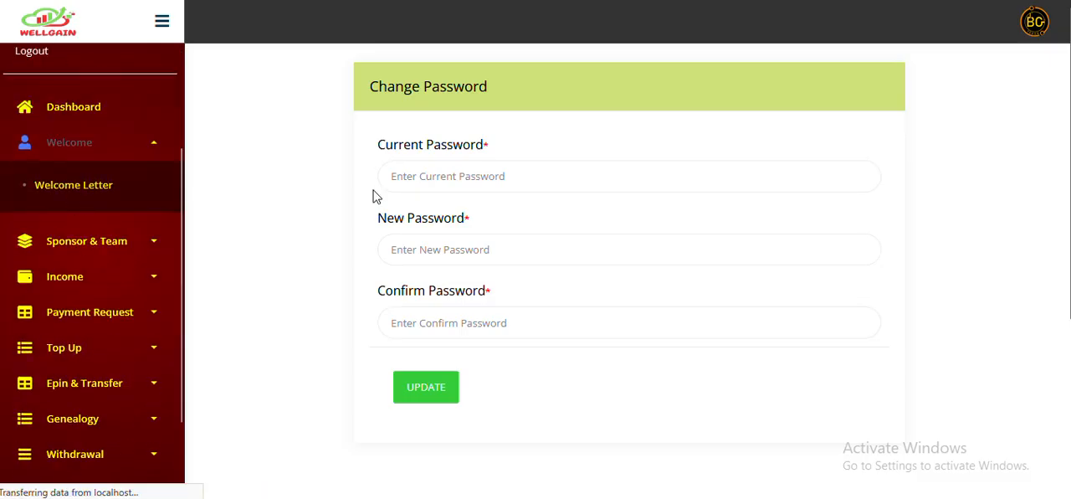
pyautogui.scroll(-5, 514, 174)
pyautogui.scroll(4, 270, 188)
# - View the member's My Sponsor, My Team and My Rank pages
pyautogui.click(106, 202)
pyautogui.click(78, 254)
pyautogui.click(114, 205)
pyautogui.click(96, 275)
pyautogui.click(112, 202)
pyautogui.click(69, 311)
# - View the member's My Awards statement and the Surprise Achiever statement
pyautogui.click(112, 205)
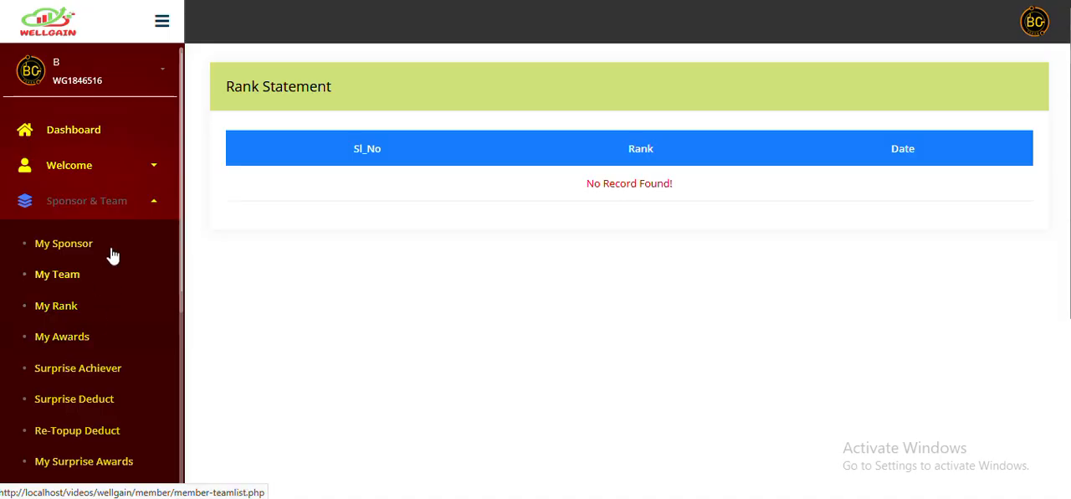
pyautogui.click(117, 215)
pyautogui.click(94, 372)
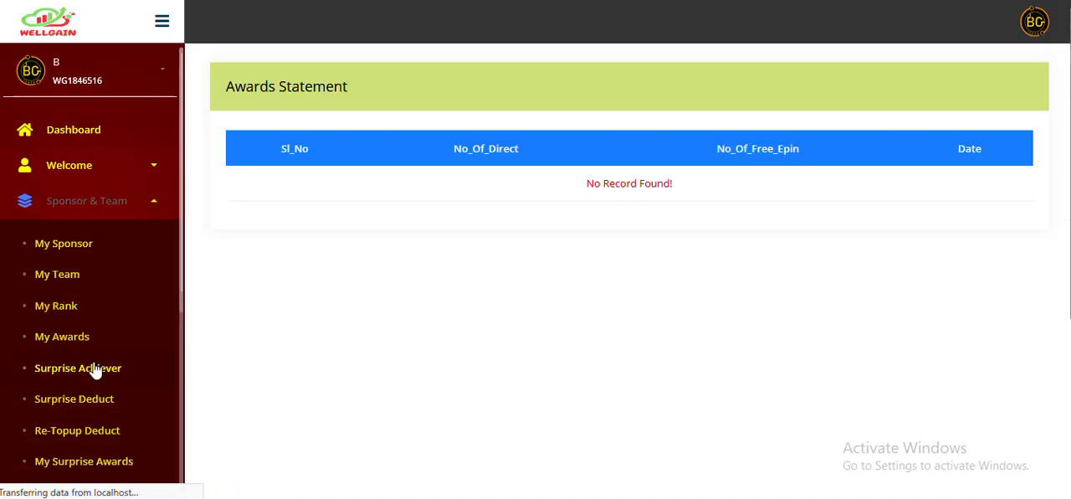
# - Expand the Income and Sponsor & Team groups and look through their remaining options
pyautogui.click(108, 239)
pyautogui.click(115, 216)
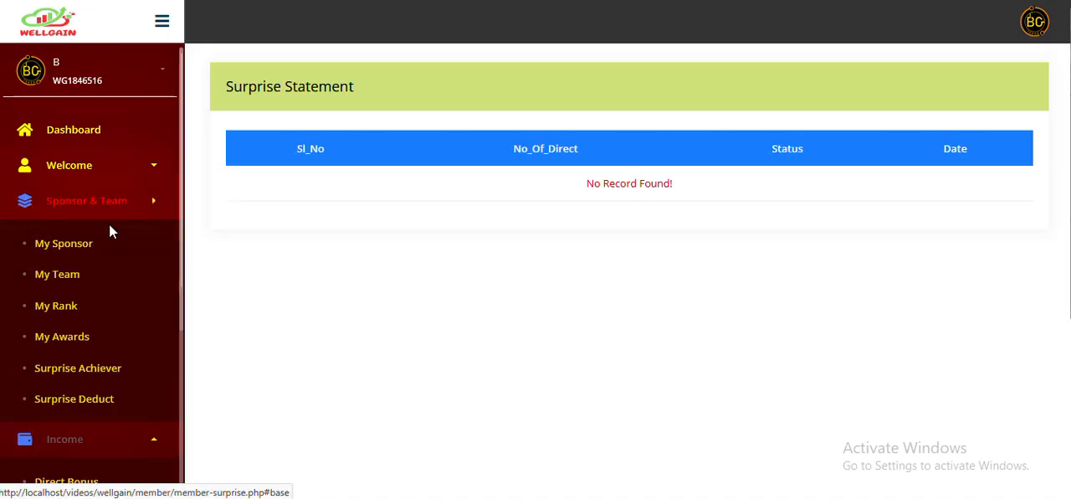
pyautogui.scroll(-1, 109, 242)
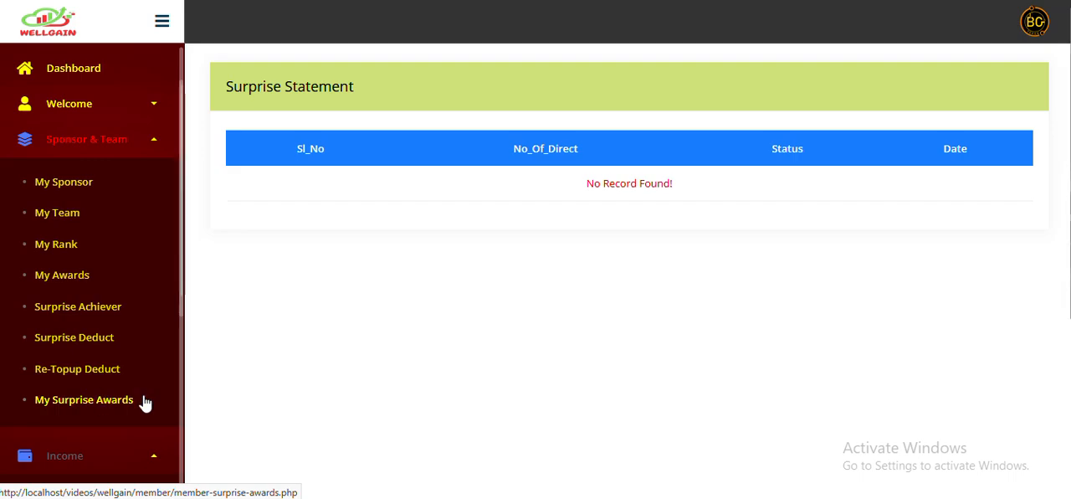
pyautogui.scroll(-1, 128, 302)
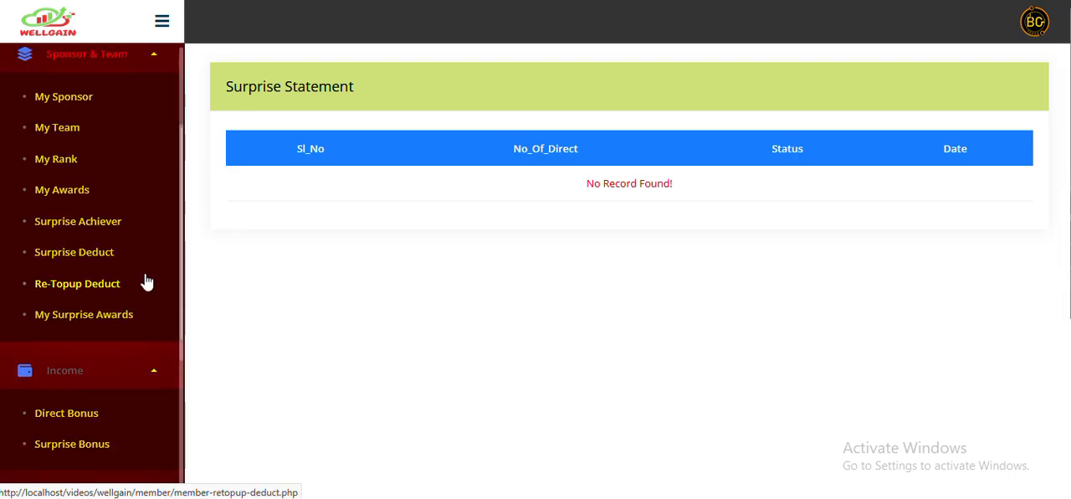
pyautogui.scroll(-2, 148, 283)
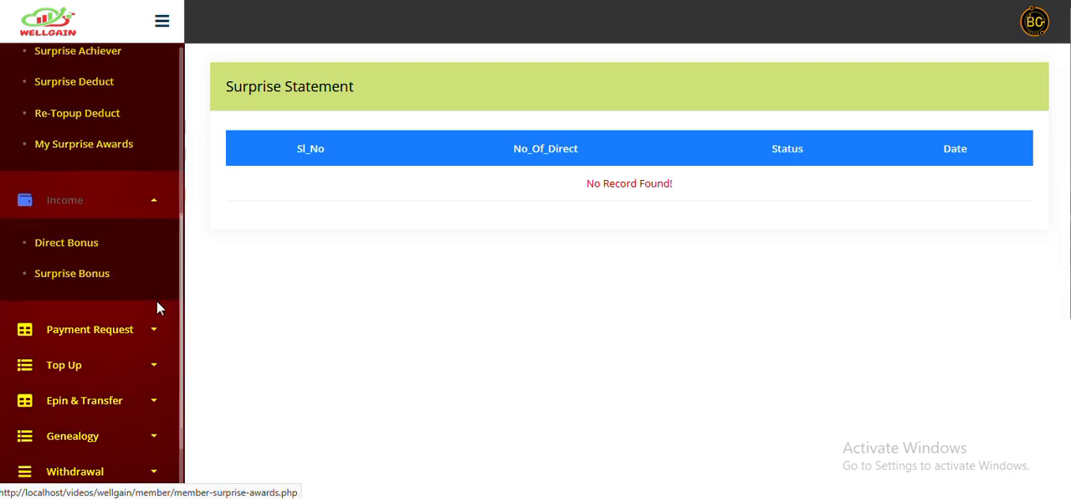
# - View the Direct Bonus statement and check the options in the Income group
pyautogui.click(92, 245)
pyautogui.scroll(-1, 103, 258)
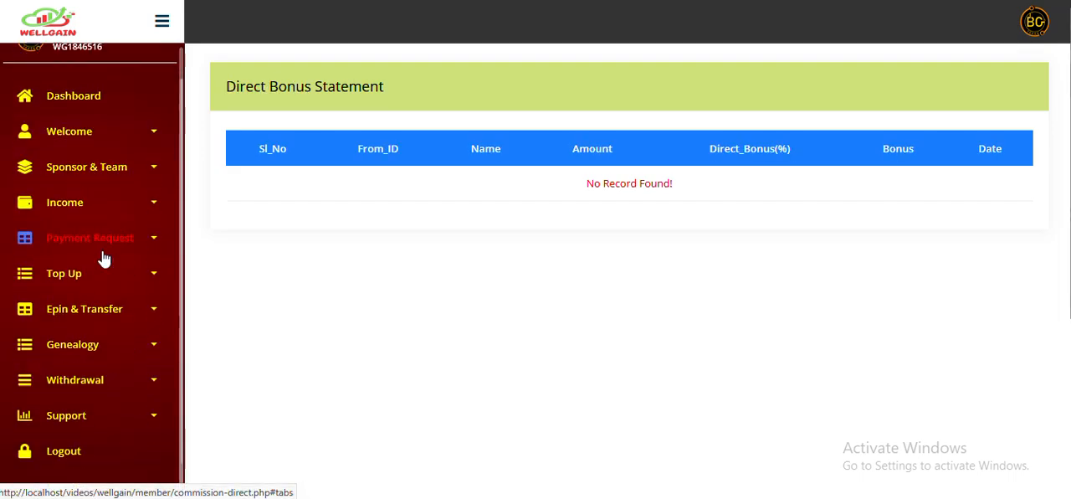
pyautogui.click(100, 194)
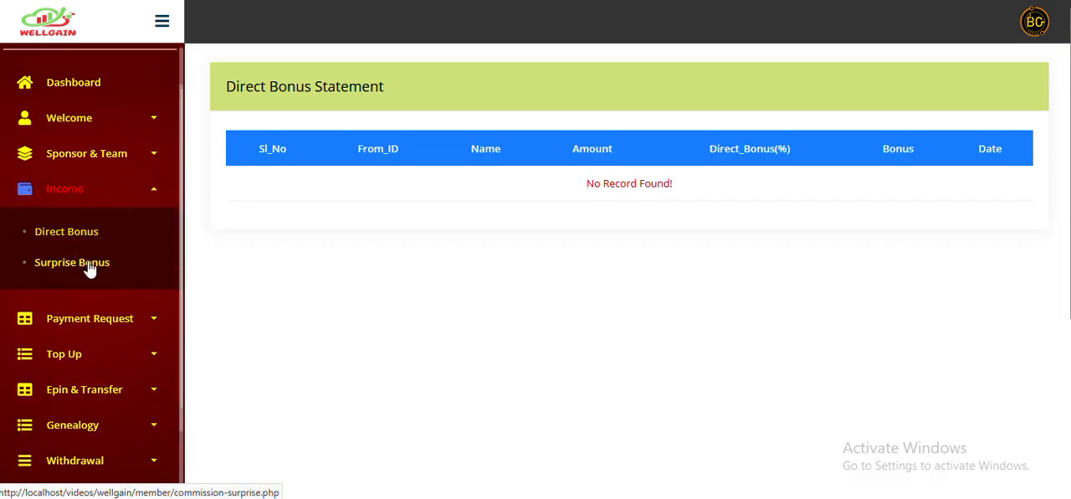
pyautogui.scroll(-1, 96, 255)
# - Expand the Payment Request, Top Up and Epin & Transfer groups and look through their options
pyautogui.click(102, 241)
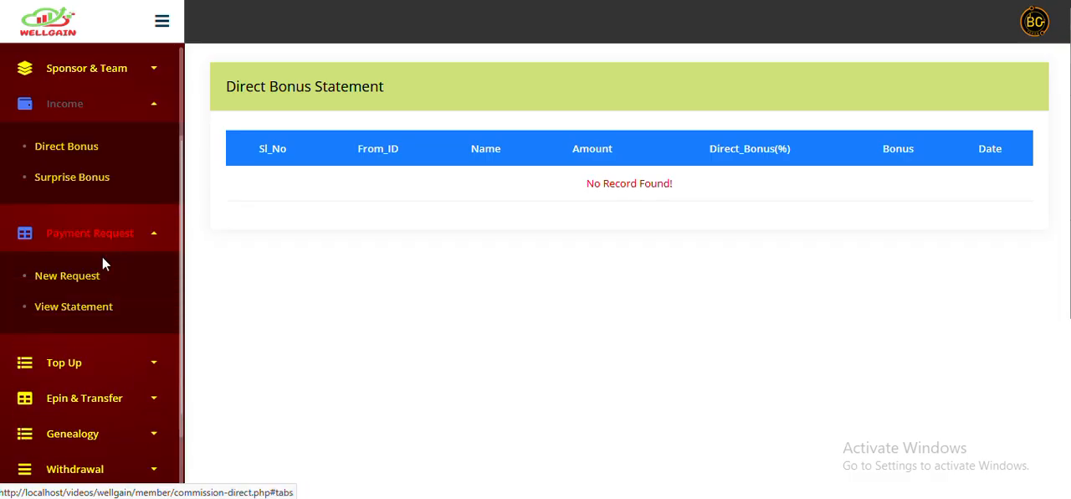
pyautogui.click(96, 346)
pyautogui.scroll(-1, 96, 346)
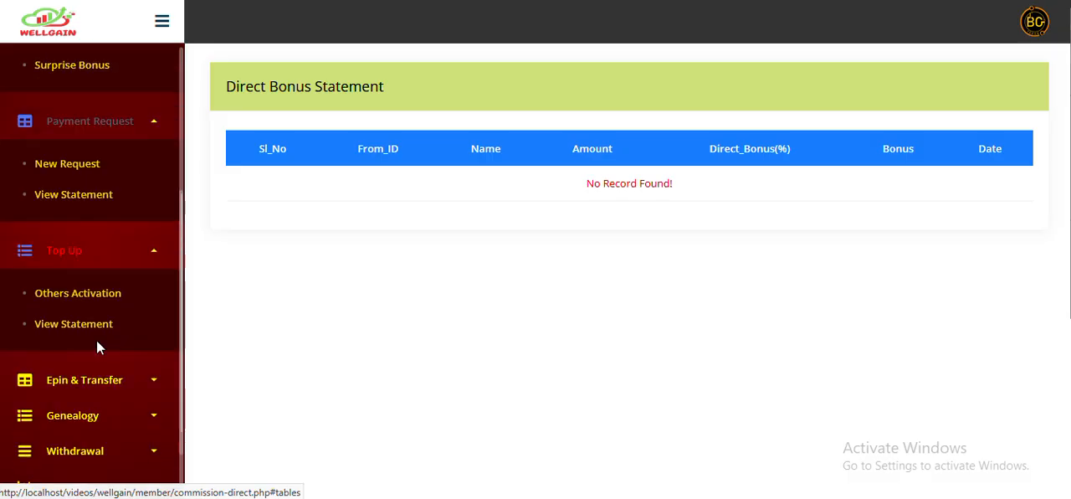
pyautogui.scroll(-1, 96, 302)
pyautogui.click(96, 307)
pyautogui.scroll(-1, 106, 301)
# - Expand the Genealogy, Withdrawal and Support groups and look through their options
pyautogui.click(86, 405)
pyautogui.scroll(-1, 117, 334)
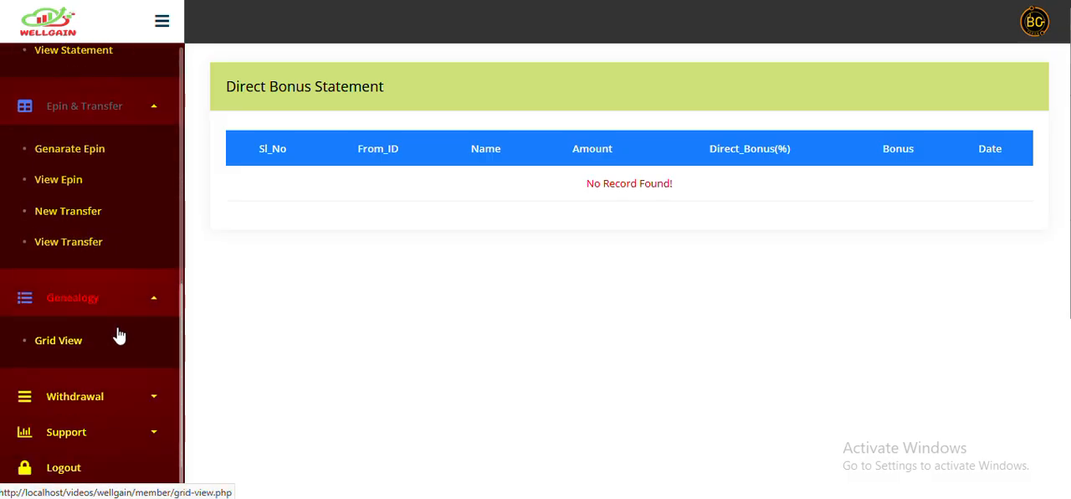
pyautogui.click(100, 402)
pyautogui.scroll(-1, 117, 339)
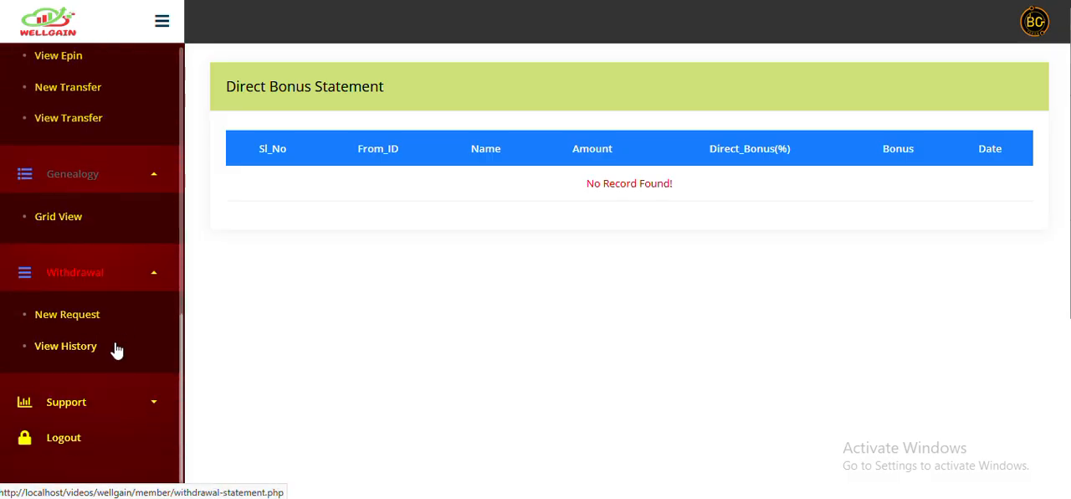
pyautogui.click(98, 405)
pyautogui.scroll(-1, 112, 349)
pyautogui.scroll(5, 112, 339)
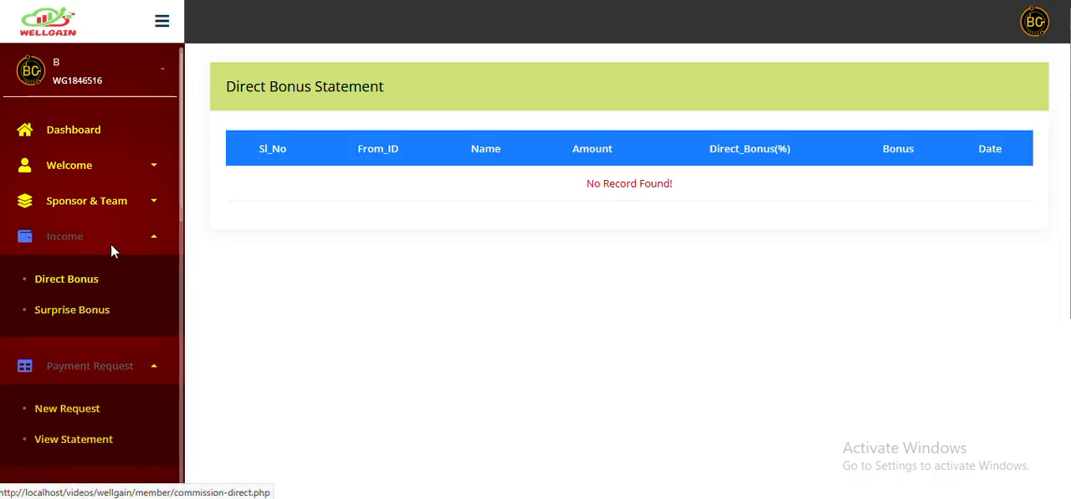
# - Return to the member dashboard and open the account activation form
pyautogui.click(91, 133)
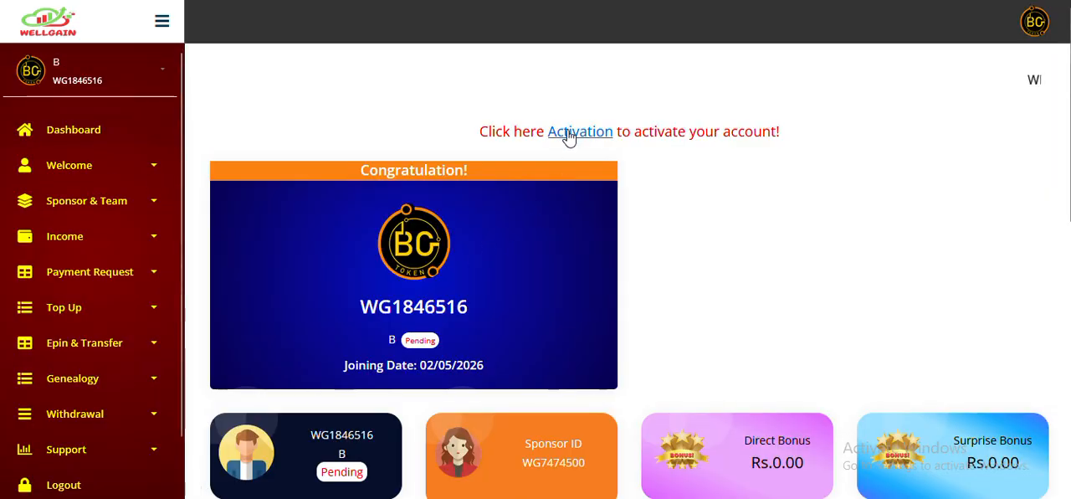
pyautogui.click(569, 132)
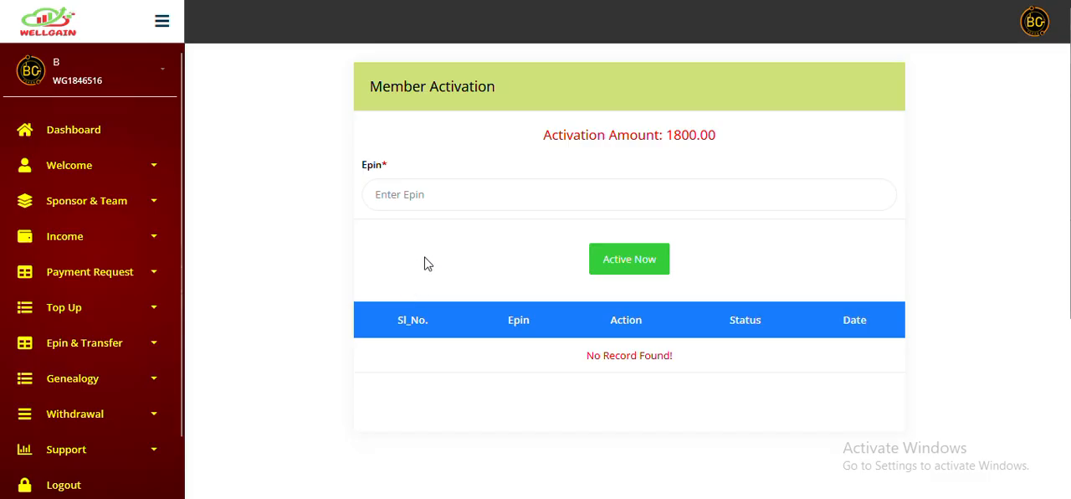
# - Check the activation amount and E-Pin field, and open a new payment request showing the company bank details
pyautogui.moveTo(540, 142); pyautogui.dragTo(730, 144)
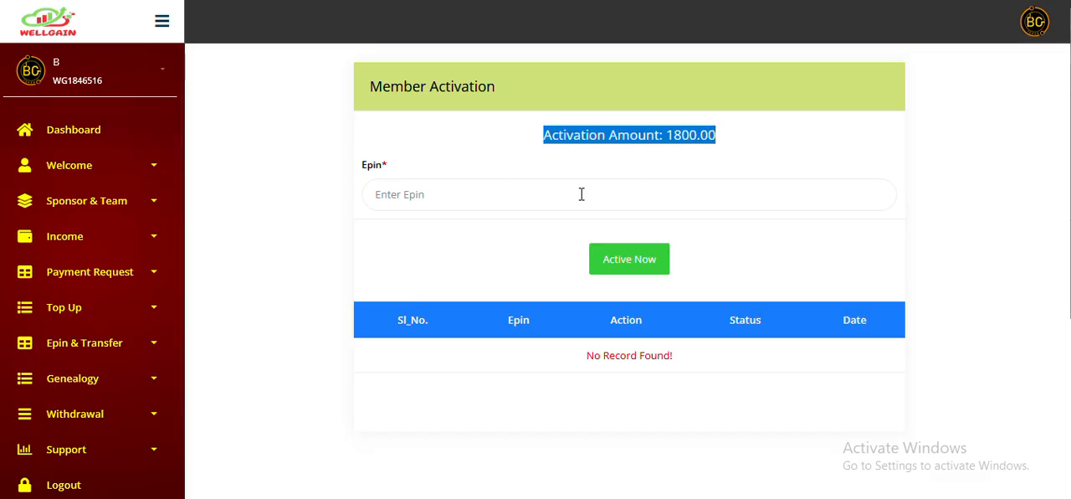
pyautogui.click(545, 196)
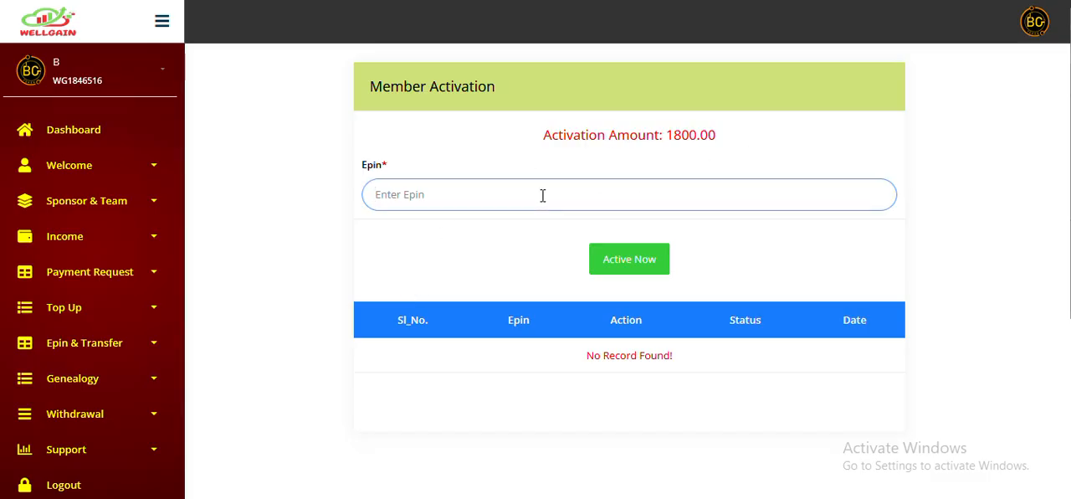
pyautogui.click(121, 281)
pyautogui.click(87, 322)
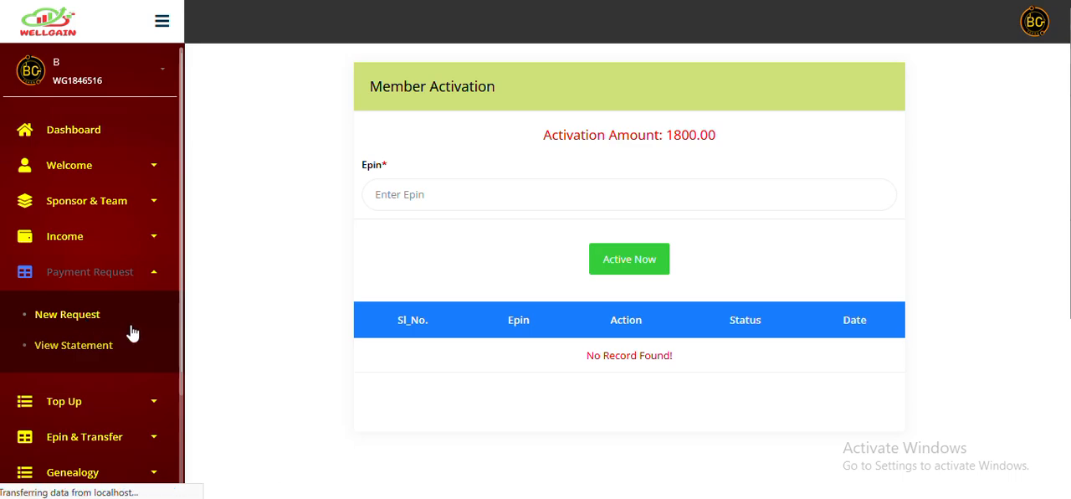
pyautogui.scroll(-3, 448, 327)
pyautogui.scroll(3, 450, 327)
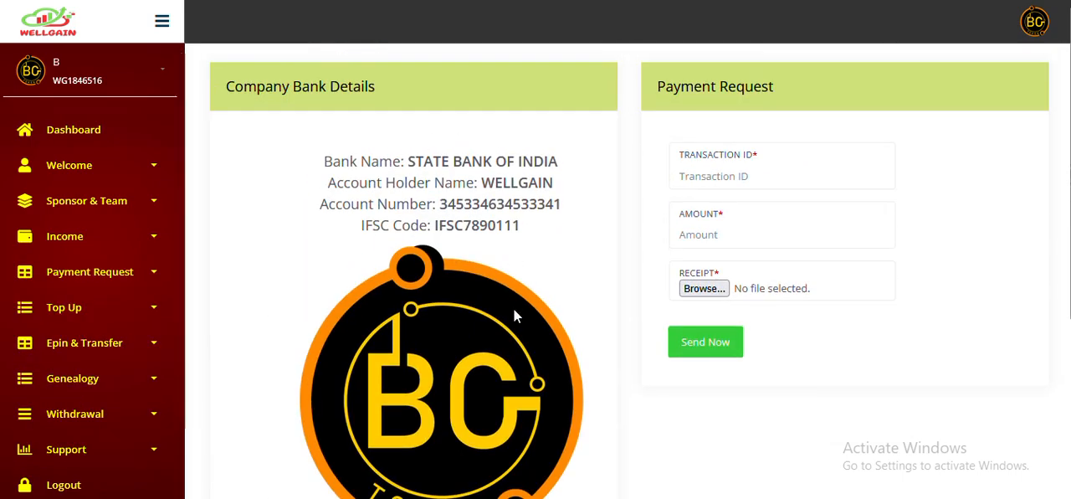
pyautogui.click(90, 272)
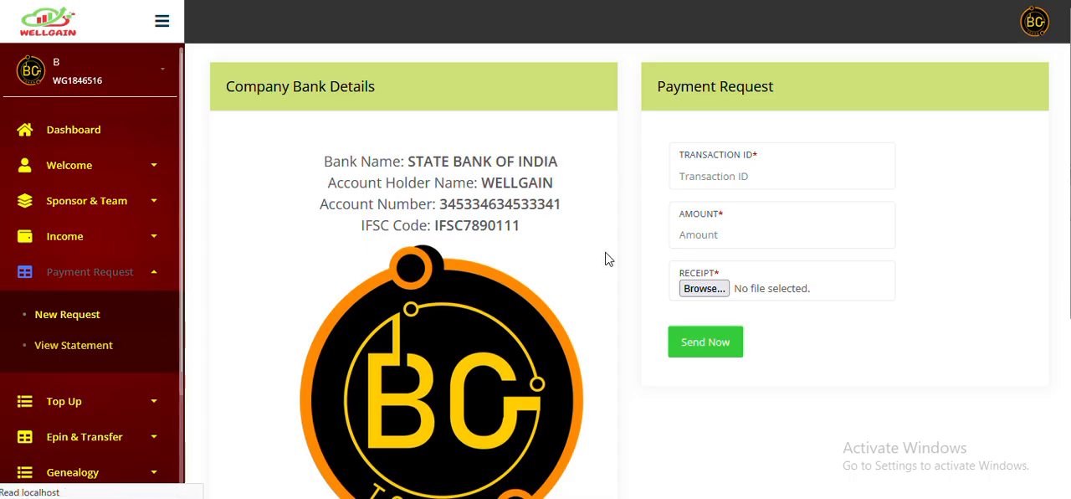
# - Fill in the payment request's transaction ID and set its amount to 1800
pyautogui.click(753, 174)
pyautogui.click(741, 204)
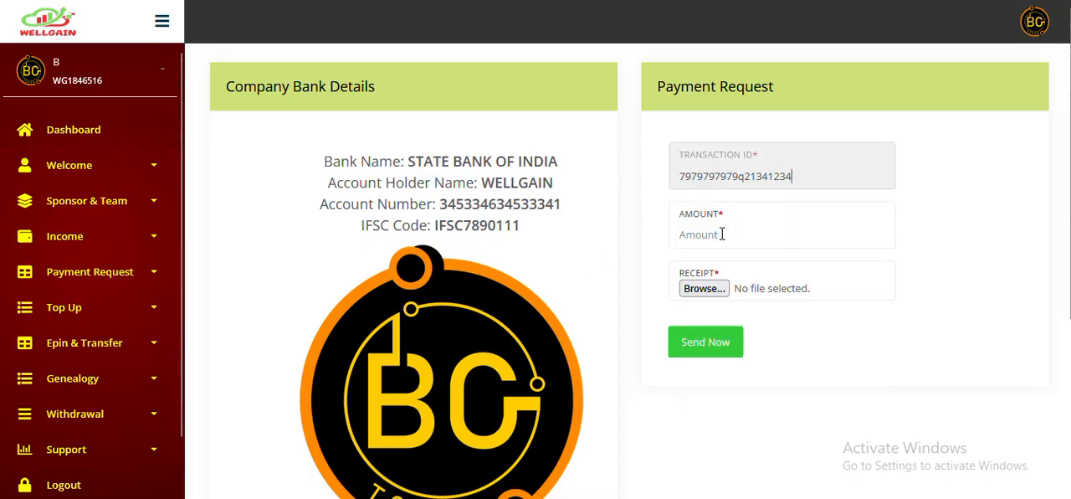
pyautogui.click(722, 234)
pyautogui.write('1800')
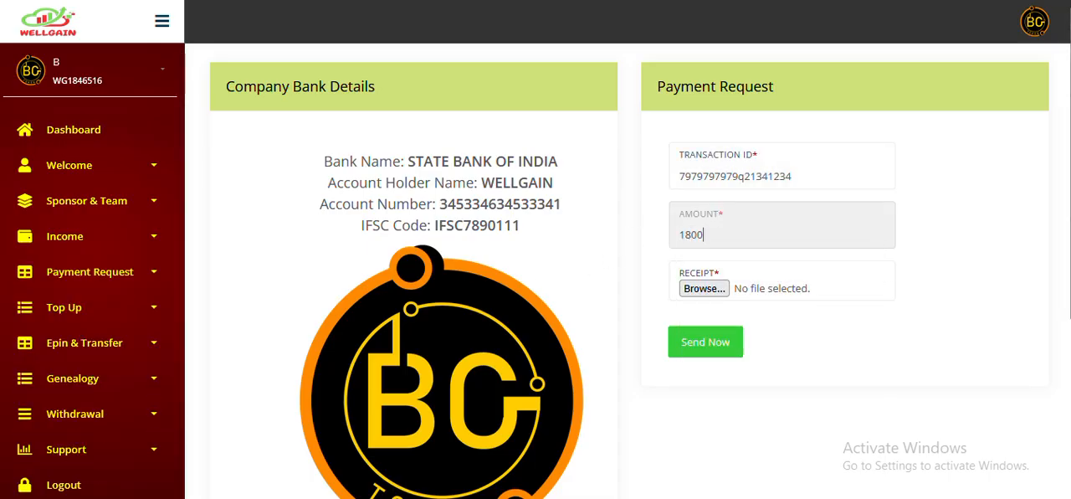
# - Attach the logo PNG from the Desktop as the receipt and send the payment request
pyautogui.click(705, 290)
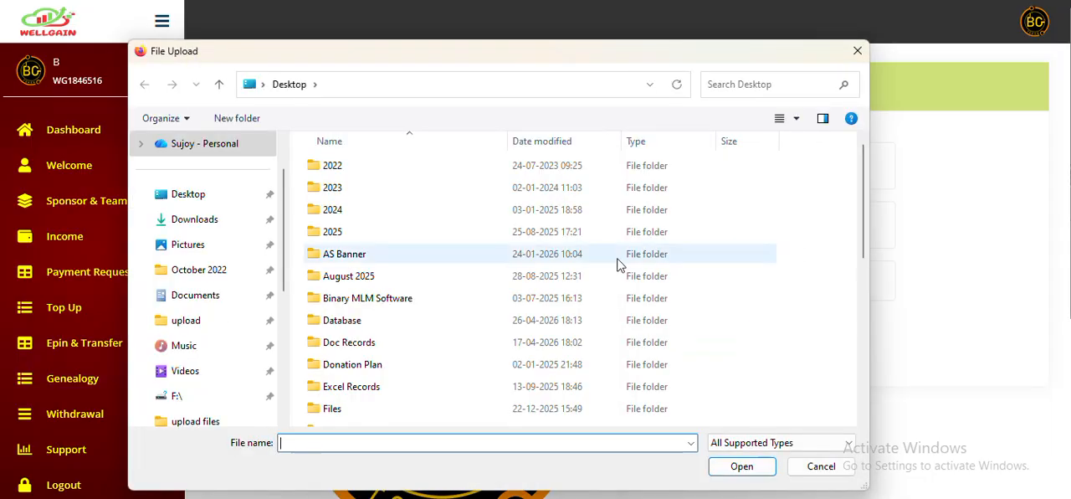
pyautogui.scroll(-5, 399, 307)
pyautogui.click(351, 395)
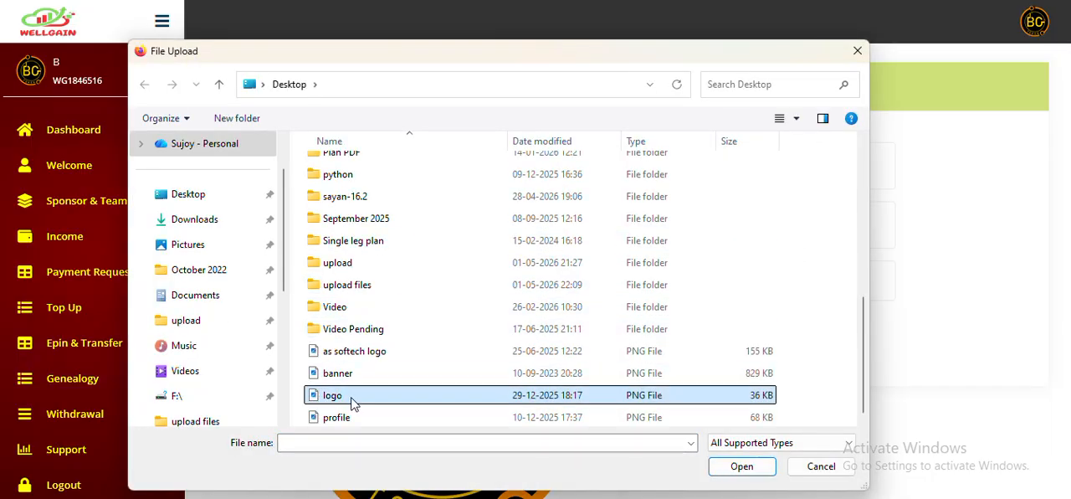
pyautogui.click(744, 468)
pyautogui.click(718, 350)
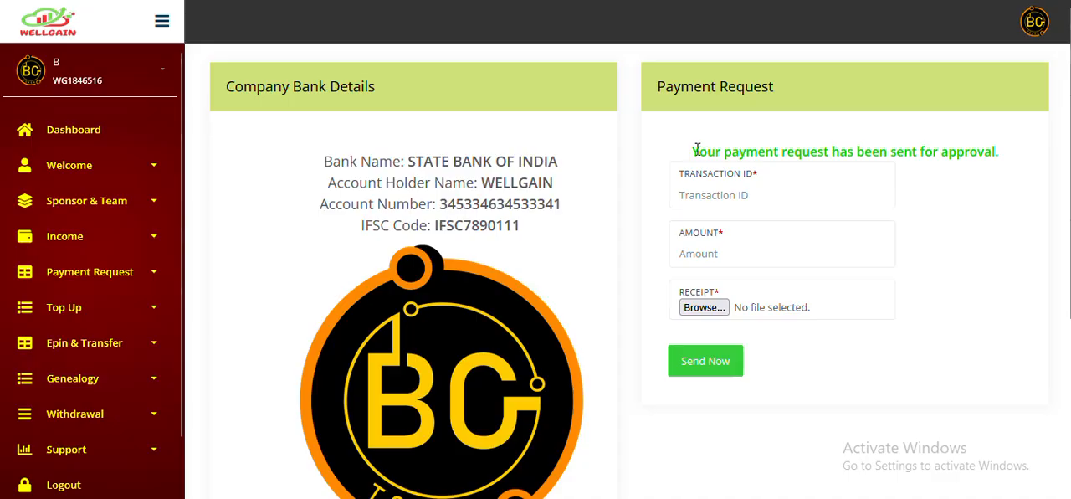
pyautogui.moveTo(696, 150); pyautogui.dragTo(964, 148)
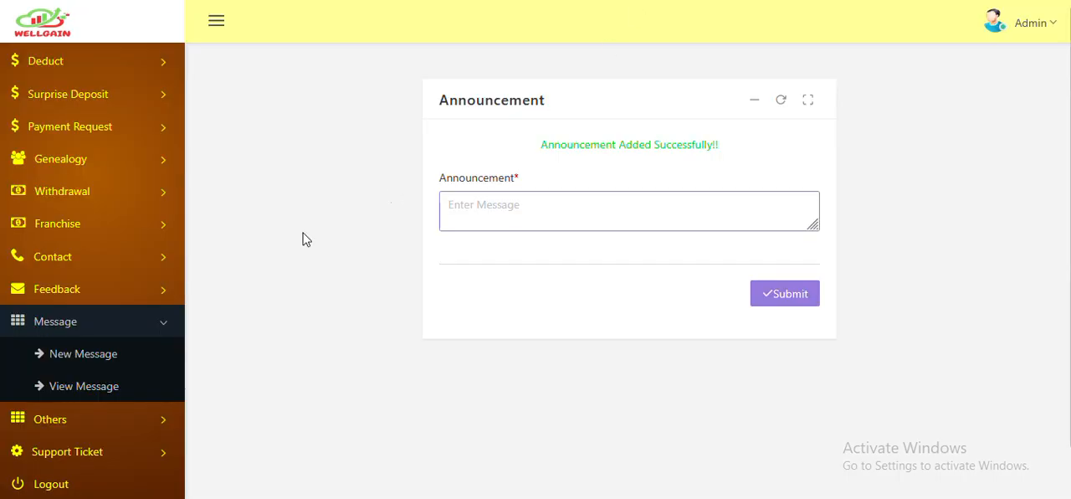
# - Switch to the admin panel, review the member's pending entry in the payment request statement and approve it
pyautogui.click(92, 134)
pyautogui.click(87, 166)
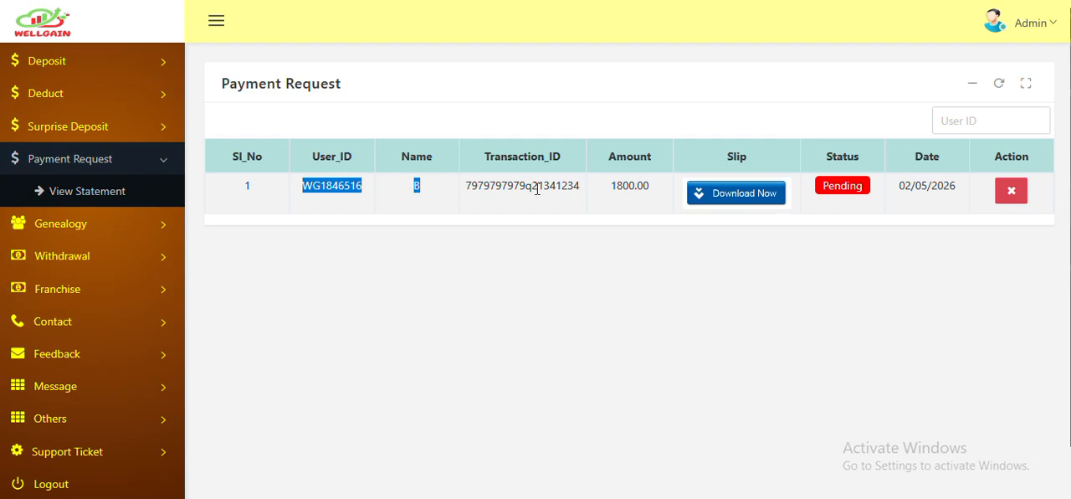
pyautogui.click(606, 189)
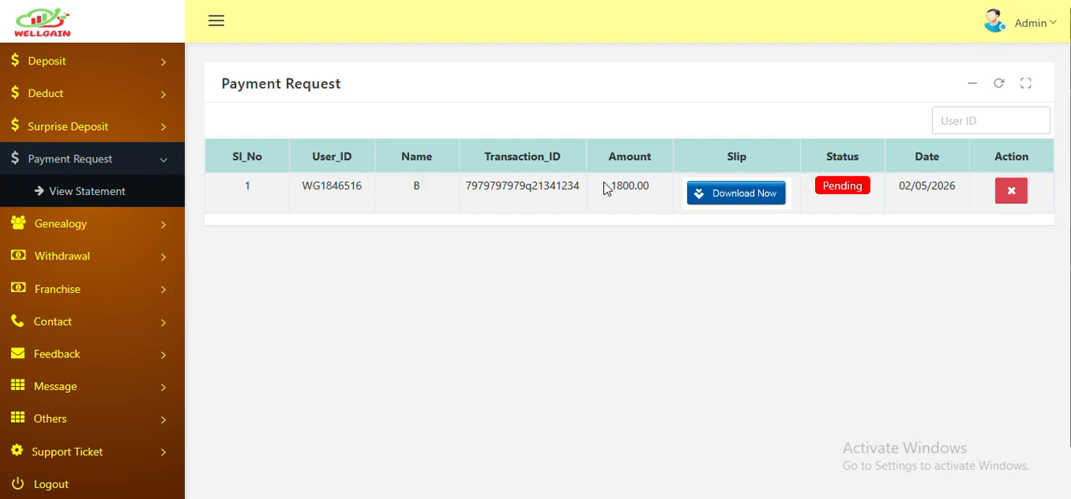
pyautogui.click(771, 207)
pyautogui.click(622, 347)
pyautogui.click(834, 186)
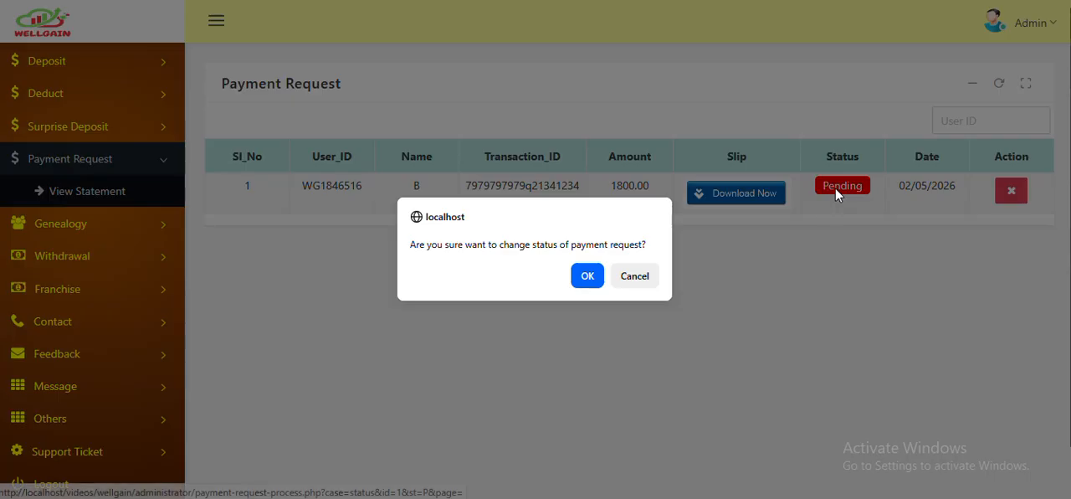
pyautogui.click(603, 273)
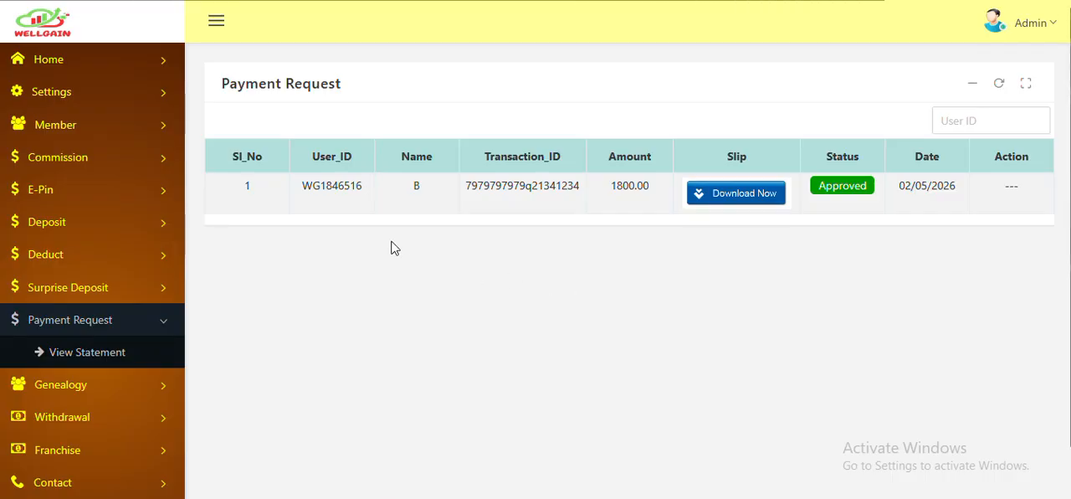
# - Generate 1 user E-Pin for the member, using the user ID copied from the approved payment request
pyautogui.doubleClick(352, 189)
pyautogui.hotkey('ctrl', 'c')
pyautogui.scroll(2, 72, 259)
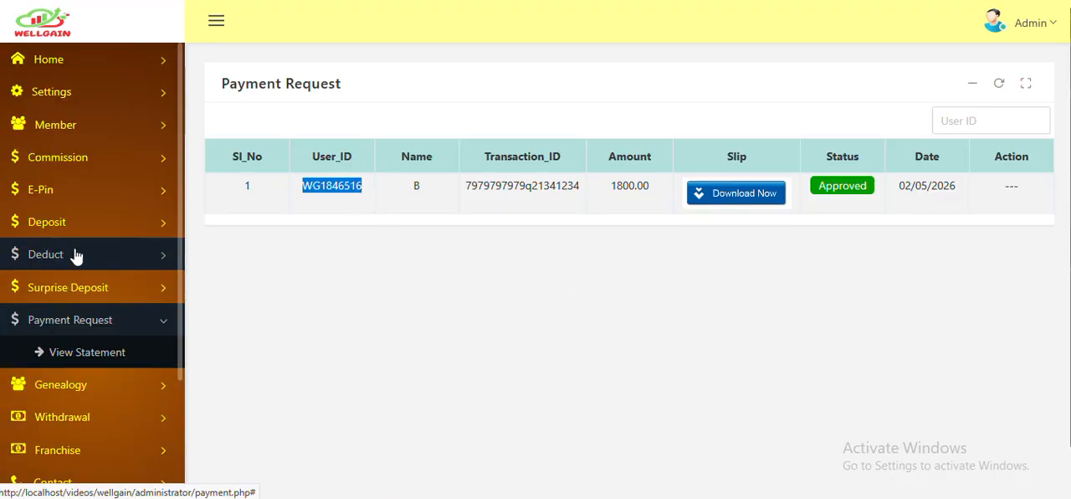
pyautogui.click(86, 197)
pyautogui.click(74, 222)
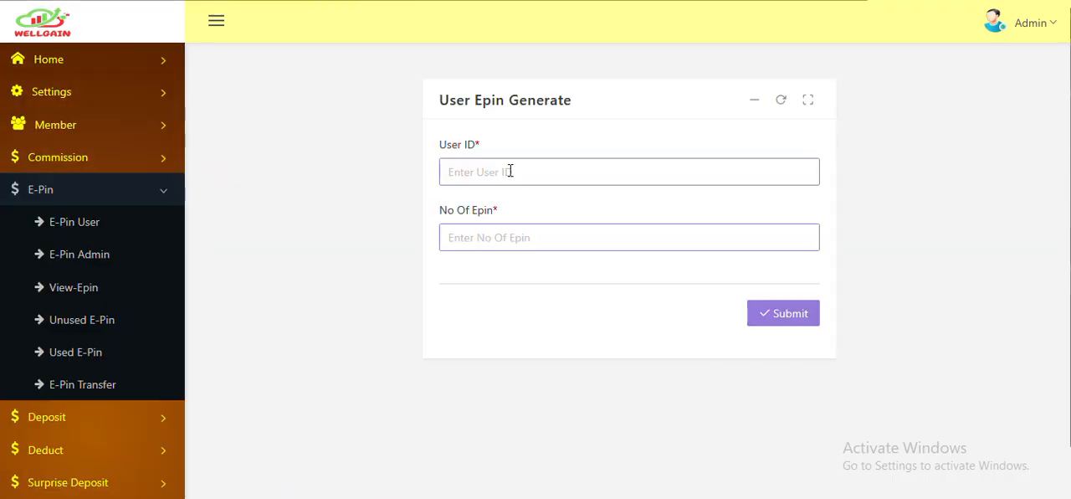
pyautogui.click(509, 171)
pyautogui.hotkey('ctrl', 'v')
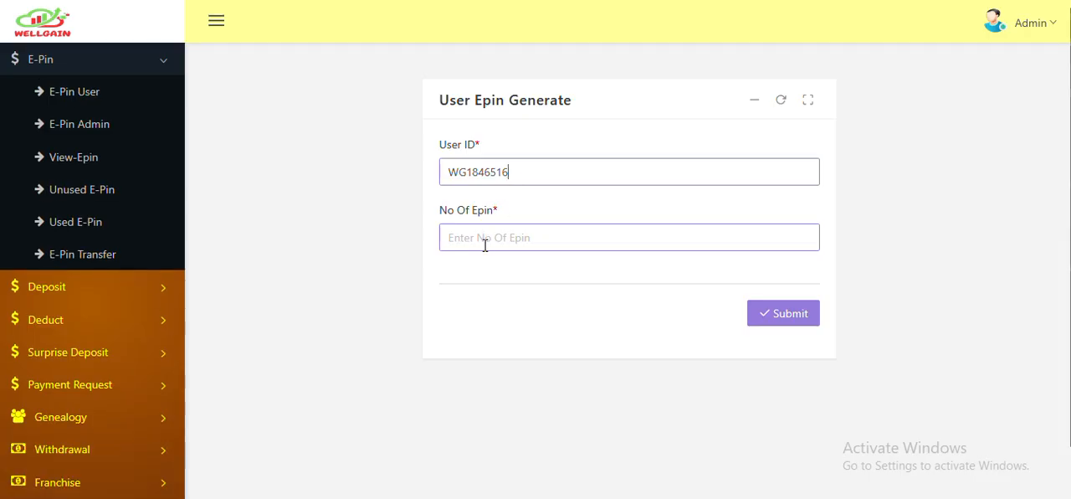
pyautogui.click(484, 240)
pyautogui.write('1')
pyautogui.click(800, 315)
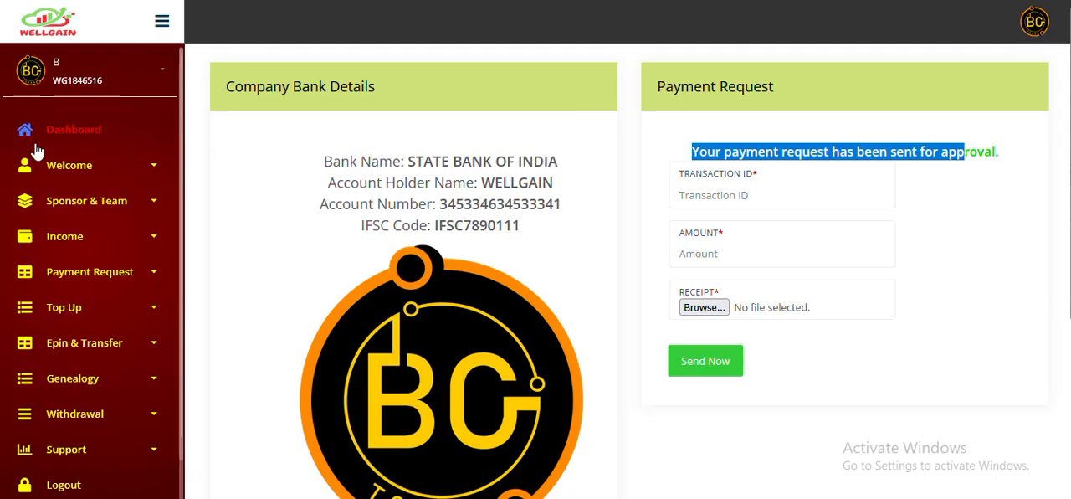
# - Return to the member's activation form and activate the account with the available E-Pin
pyautogui.click(59, 132)
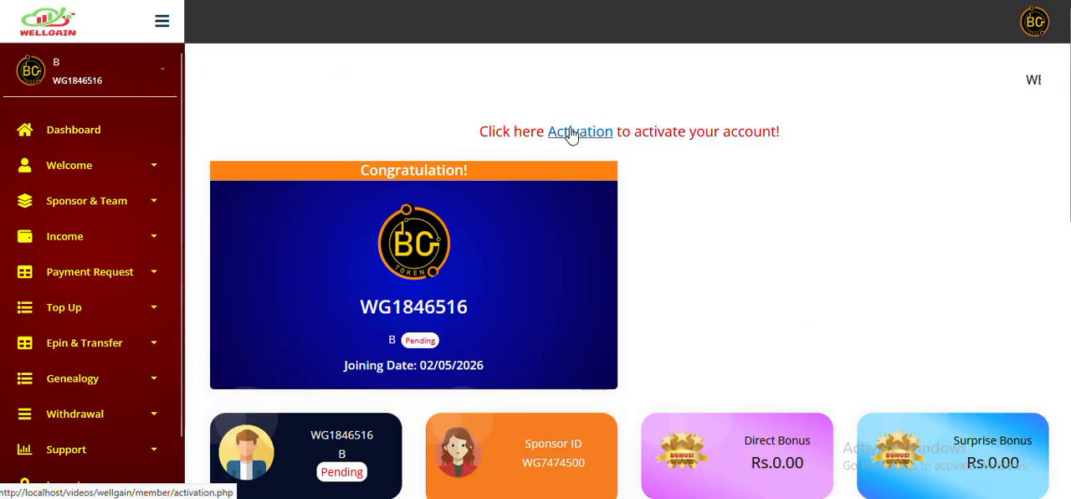
pyautogui.click(571, 131)
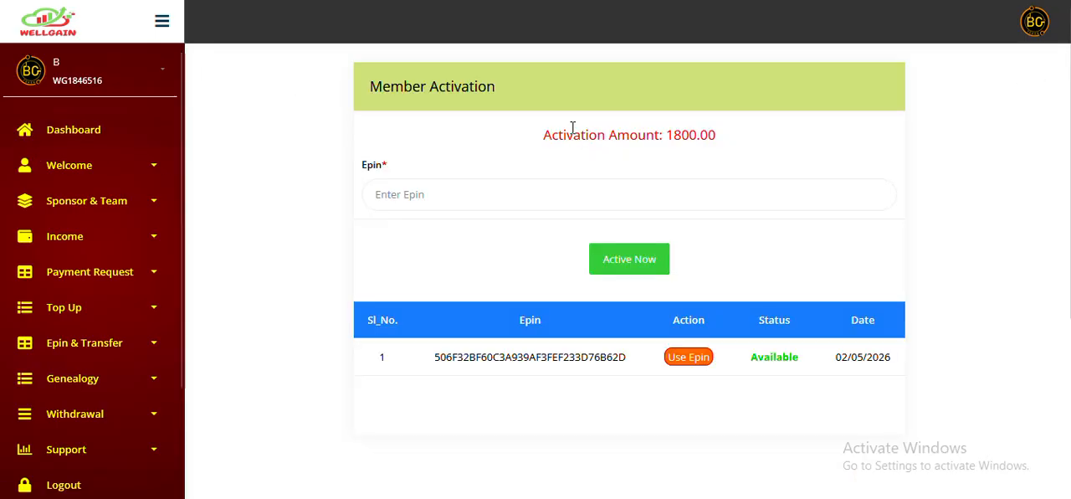
pyautogui.doubleClick(544, 357)
pyautogui.click(687, 358)
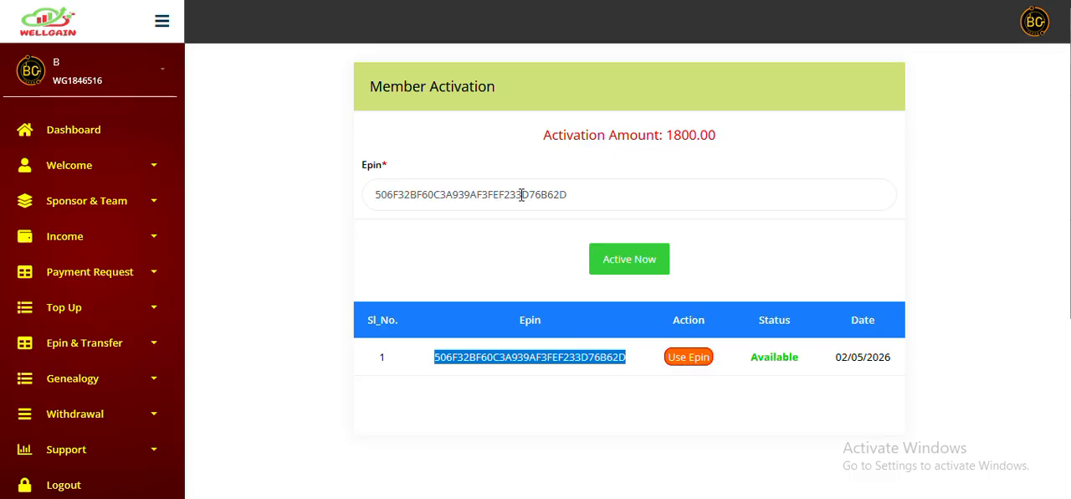
pyautogui.click(631, 261)
pyautogui.click(591, 277)
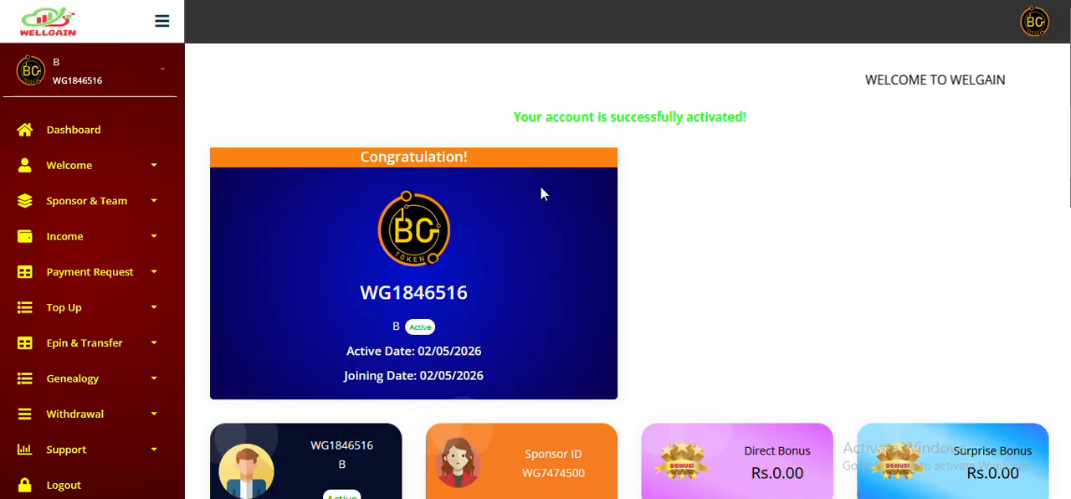
# - Review the activated member's dashboard cards and locate the sponsor ID
pyautogui.scroll(-3, 540, 189)
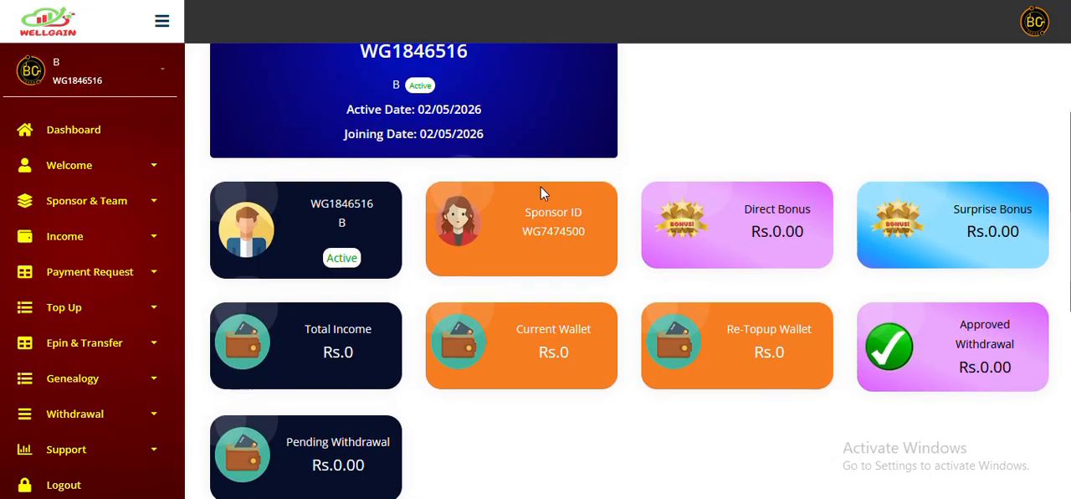
pyautogui.scroll(3, 540, 192)
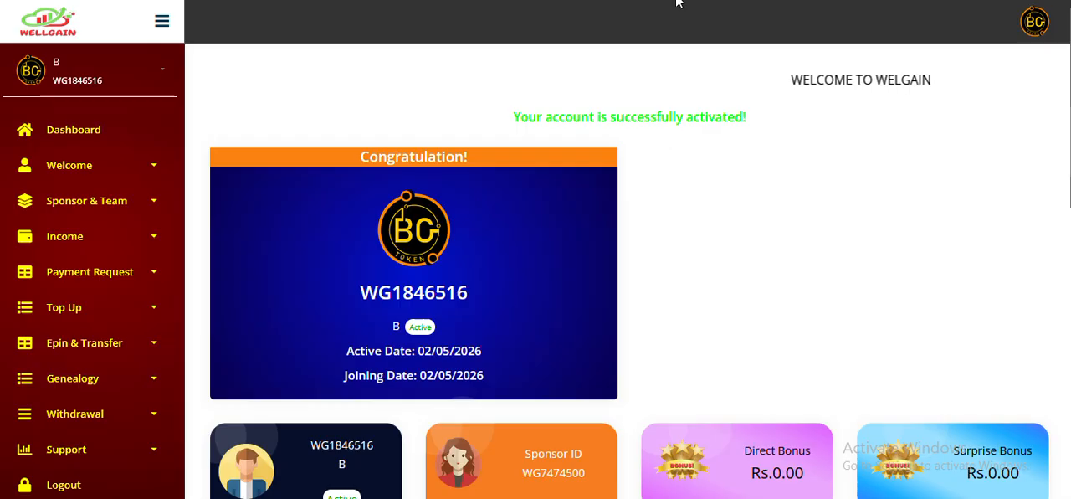
pyautogui.scroll(-3, 562, 223)
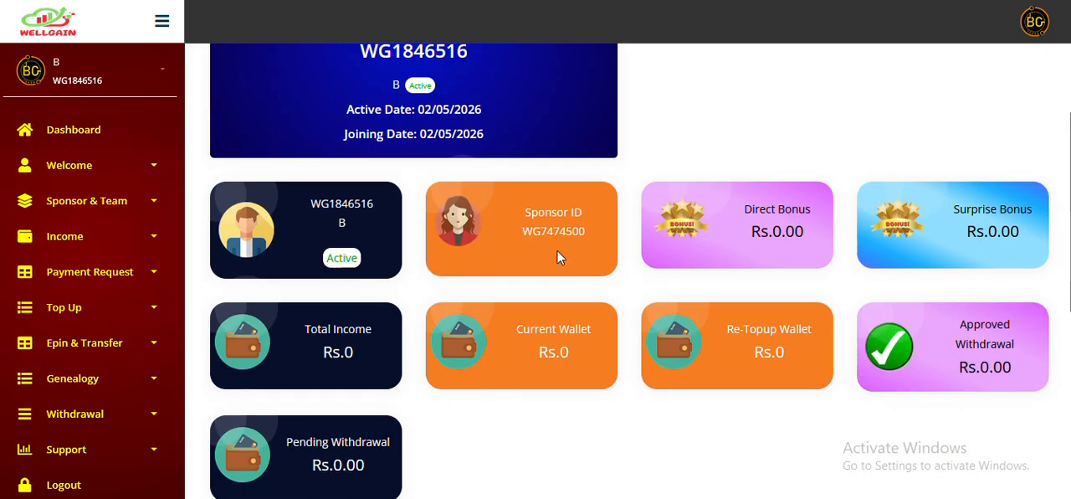
pyautogui.doubleClick(562, 228)
pyautogui.press('capslock')
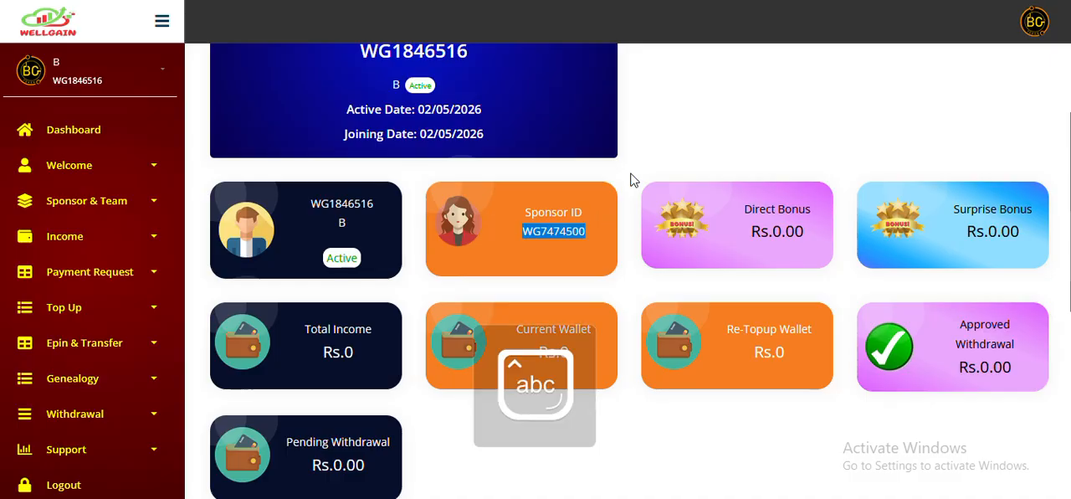
# - Return to the admin dashboard, open the Direct Bonus statement and check the sponsor's amount, percentage and bonus
pyautogui.click(669, 2)
pyautogui.click(34, 20)
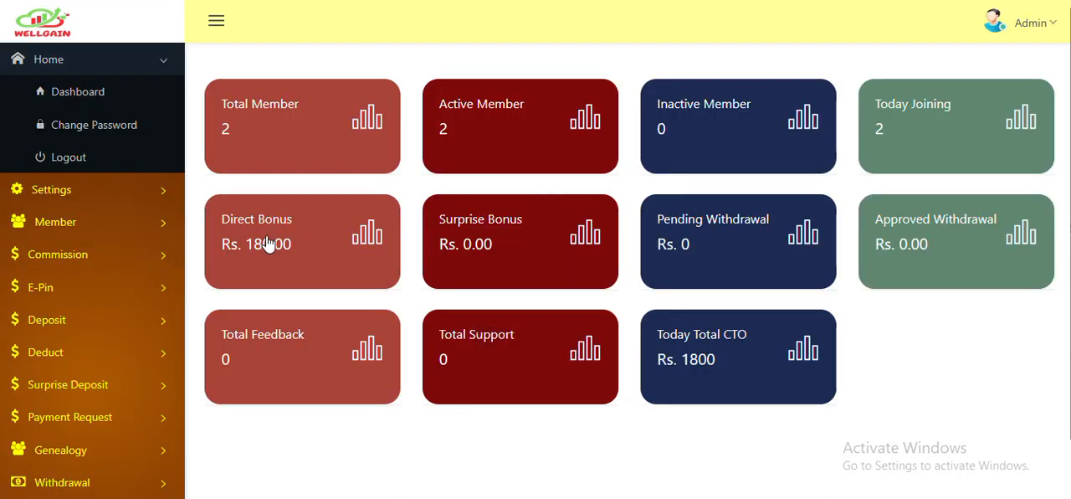
pyautogui.click(276, 236)
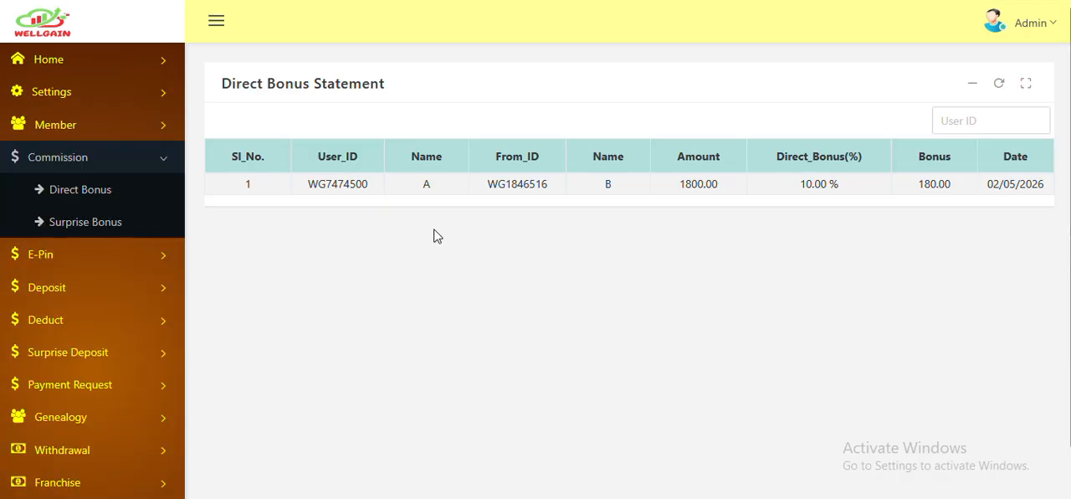
pyautogui.doubleClick(332, 181)
pyautogui.doubleClick(614, 192)
pyautogui.doubleClick(711, 185)
pyautogui.doubleClick(824, 186)
pyautogui.doubleClick(912, 192)
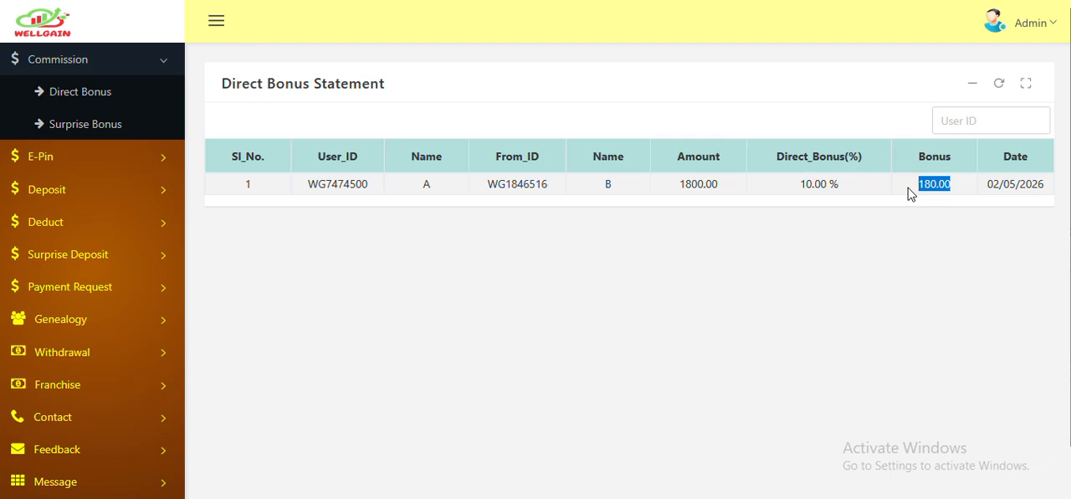
# - Open the sponsor's member panel from the admin member list and check the Direct Bonus card
pyautogui.doubleClick(326, 186)
pyautogui.scroll(2, 126, 197)
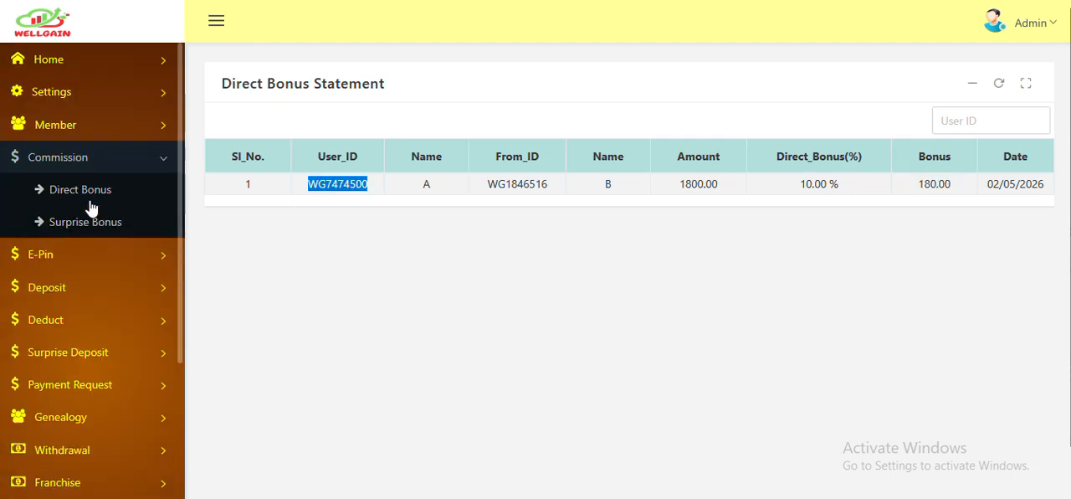
pyautogui.click(73, 131)
pyautogui.click(76, 160)
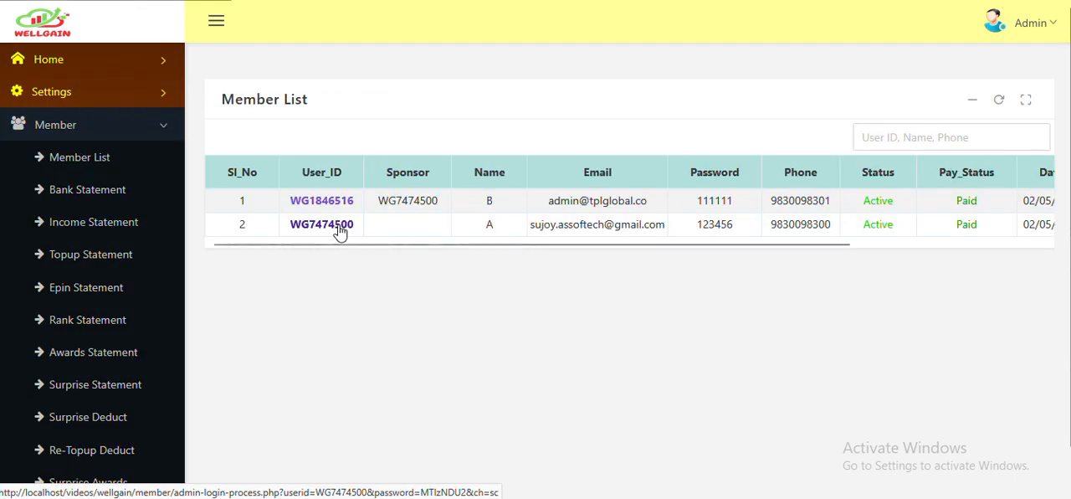
pyautogui.click(338, 230)
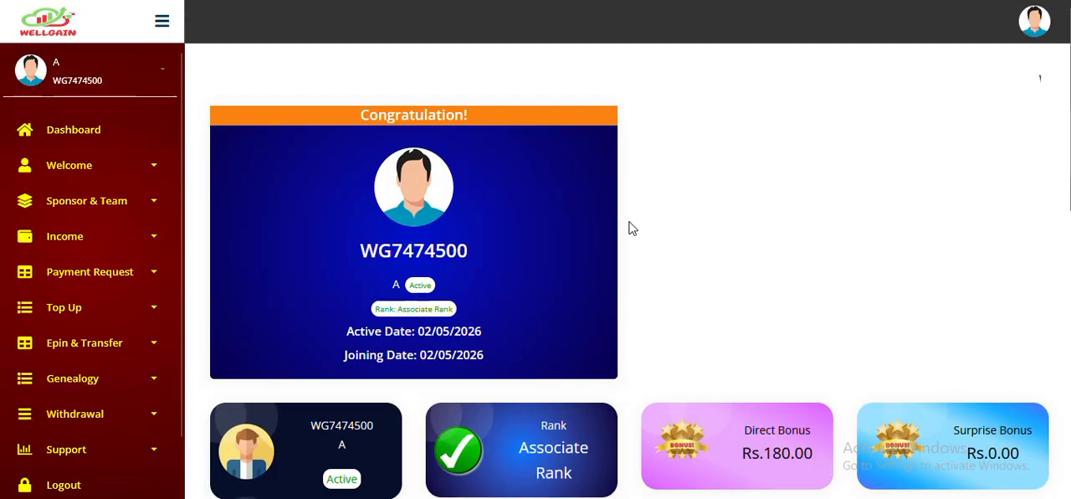
pyautogui.scroll(-3, 525, 306)
pyautogui.moveTo(763, 212); pyautogui.dragTo(791, 211)
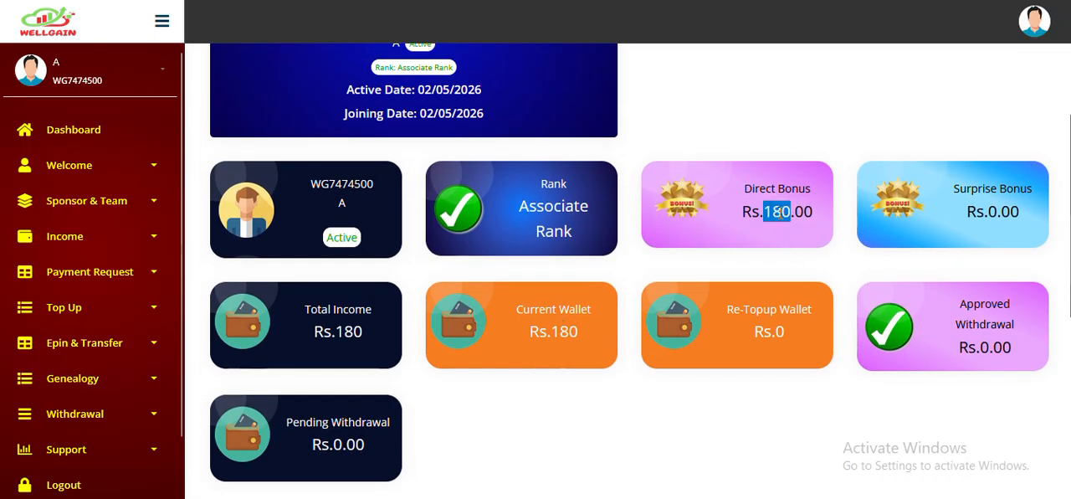
# - Open the Direct Bonus statement in the sponsor's panel and review its entry
pyautogui.click(105, 247)
pyautogui.click(88, 279)
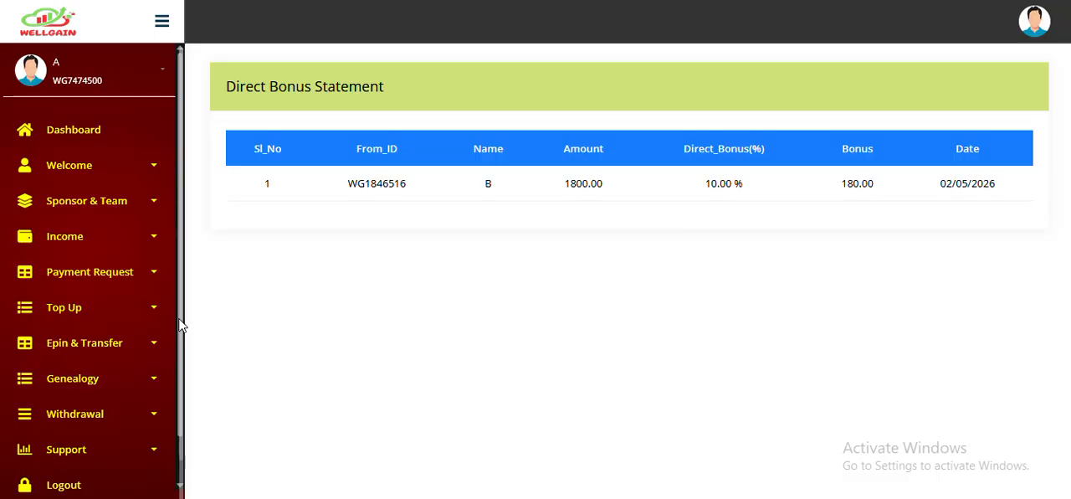
pyautogui.scroll(-1, 98, 393)
pyautogui.scroll(1, 98, 372)
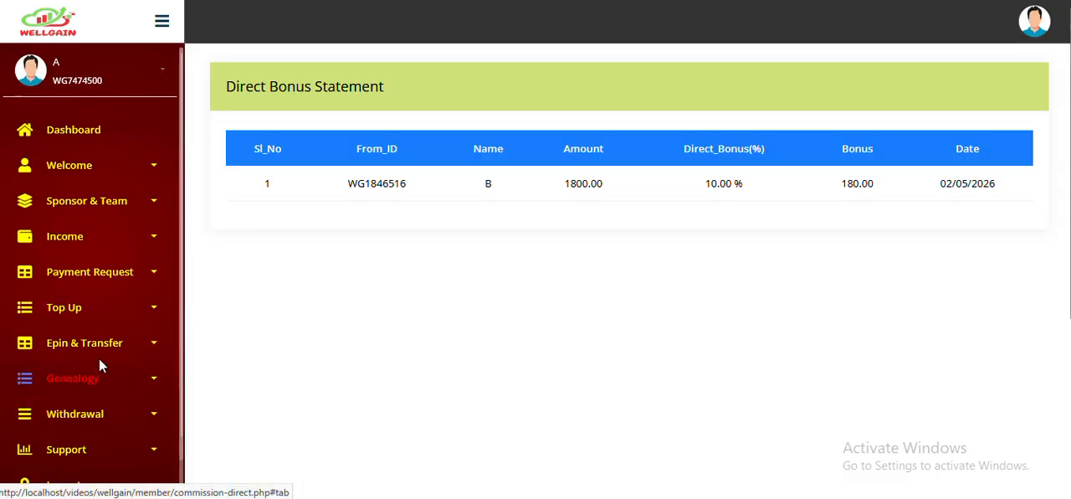
# - Expand the Top Up group in the sponsor's panel
pyautogui.click(109, 307)
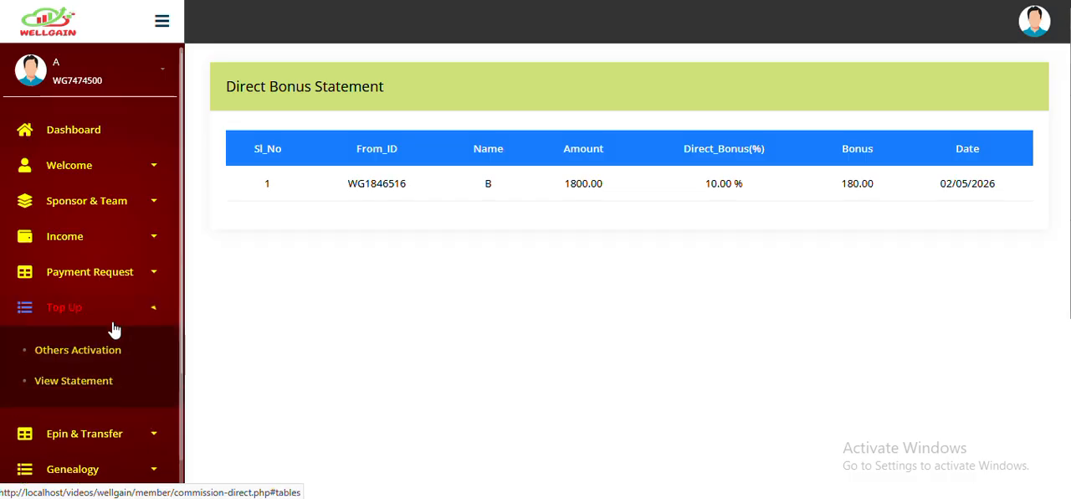